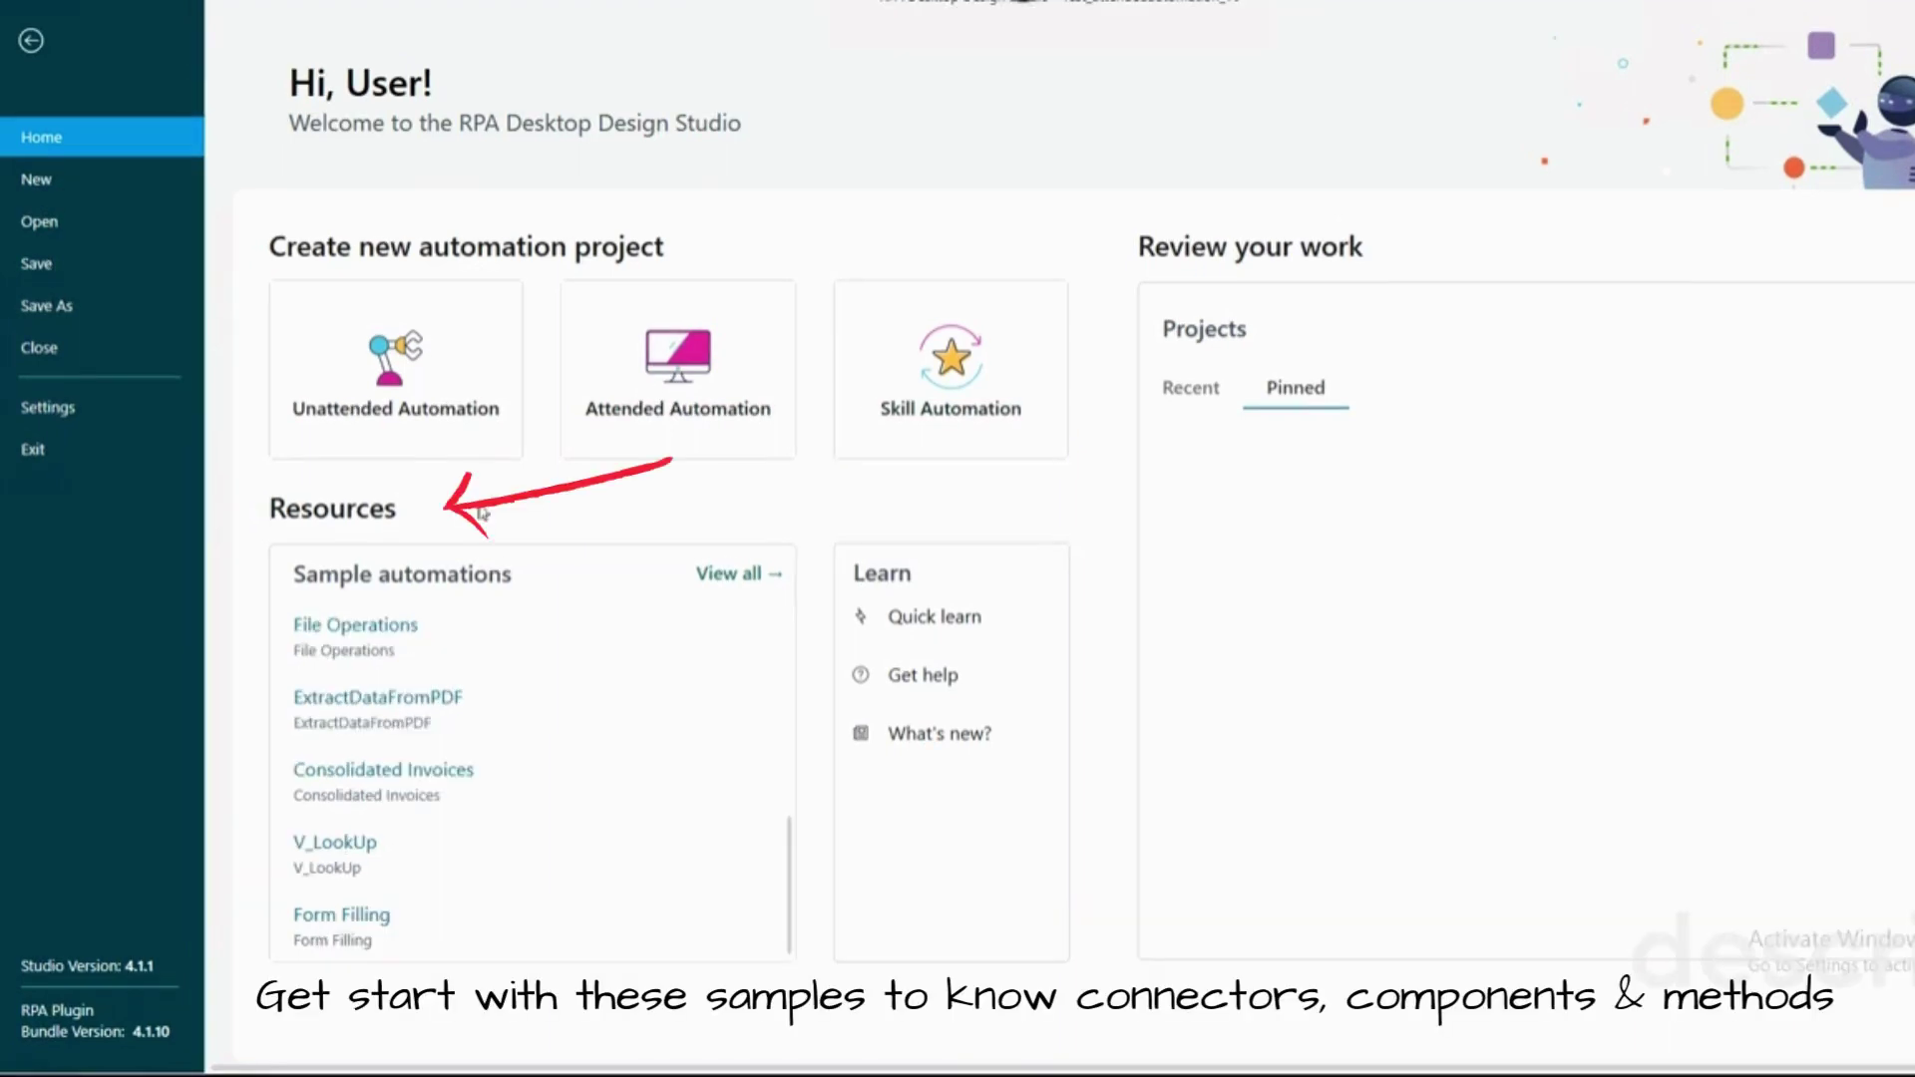
Look through the sample automations and open-project options, then view the save-as folder chooser without saving
{"action": "scroll", "coordinate": [564, 780], "scroll_direction": "up", "scroll_amount": 5}
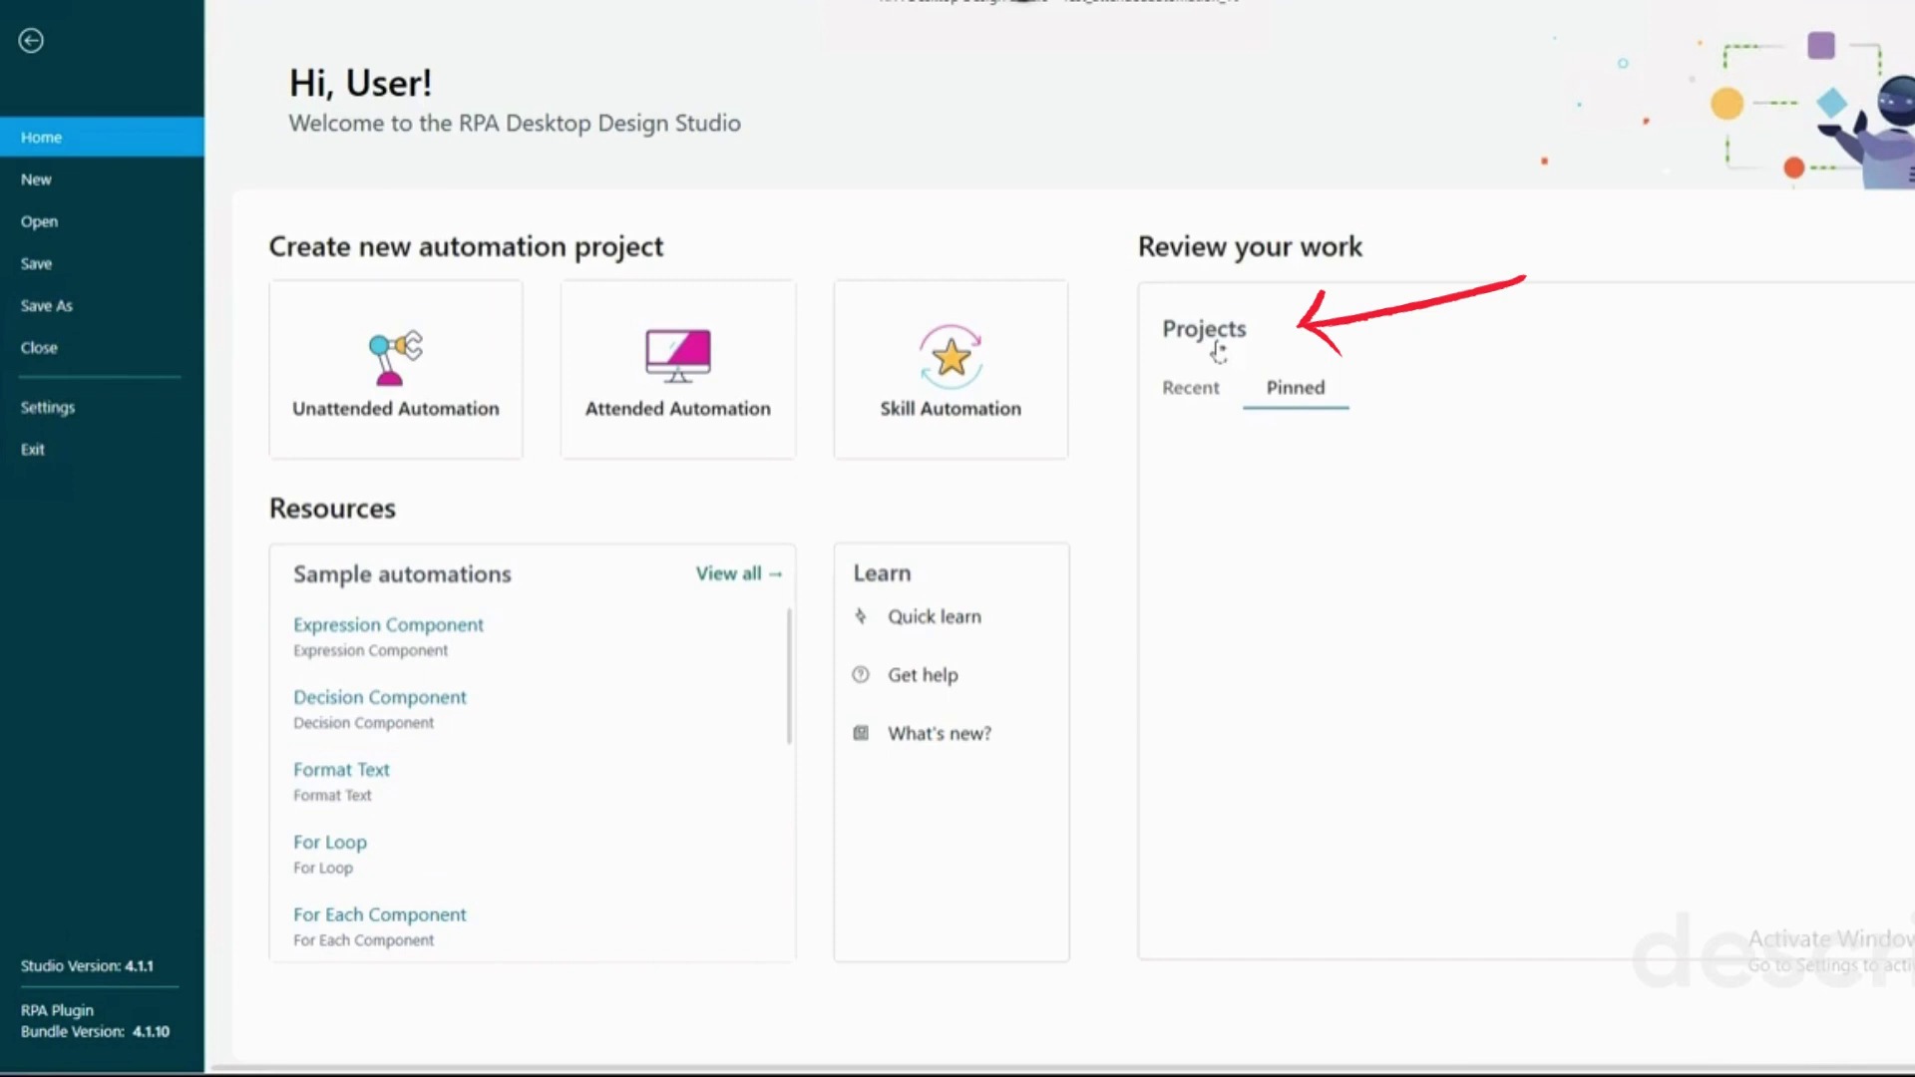
{"action": "left_click", "coordinate": [40, 179]}
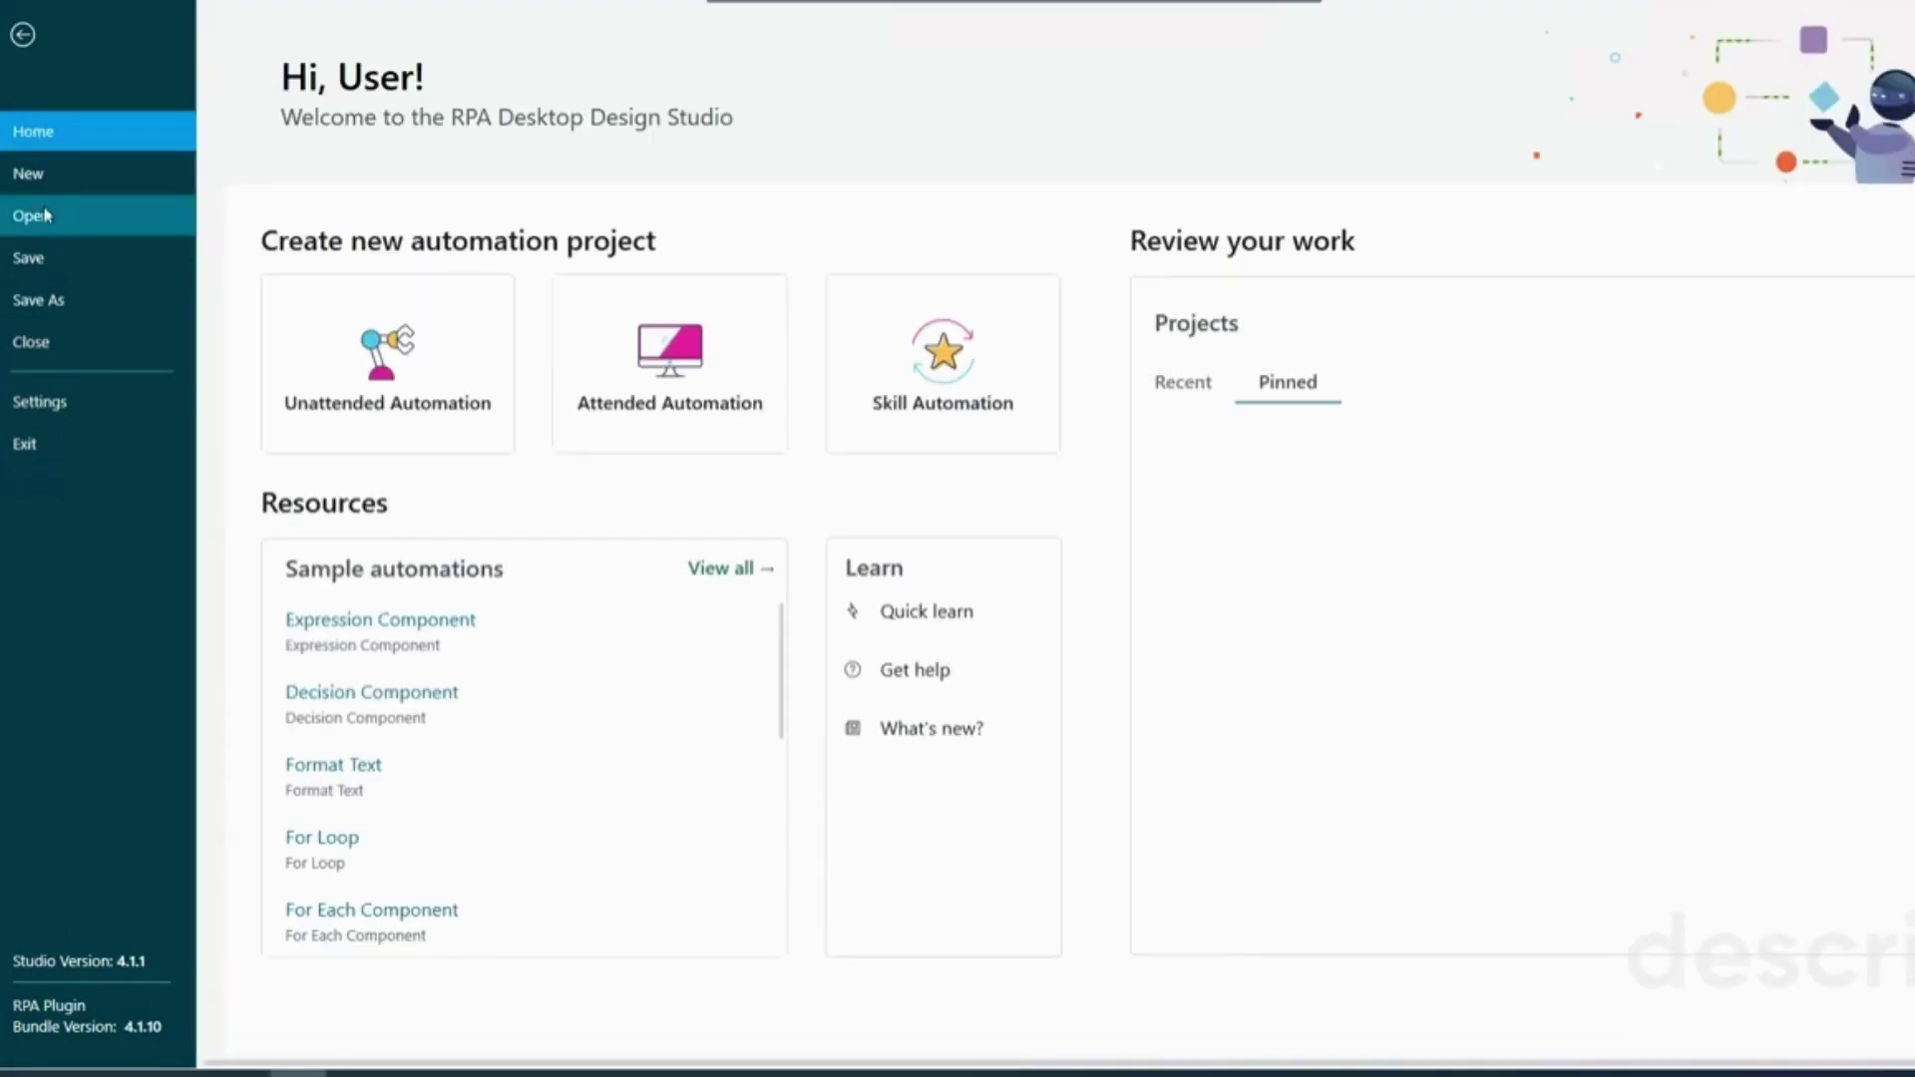
{"action": "left_click", "coordinate": [50, 220]}
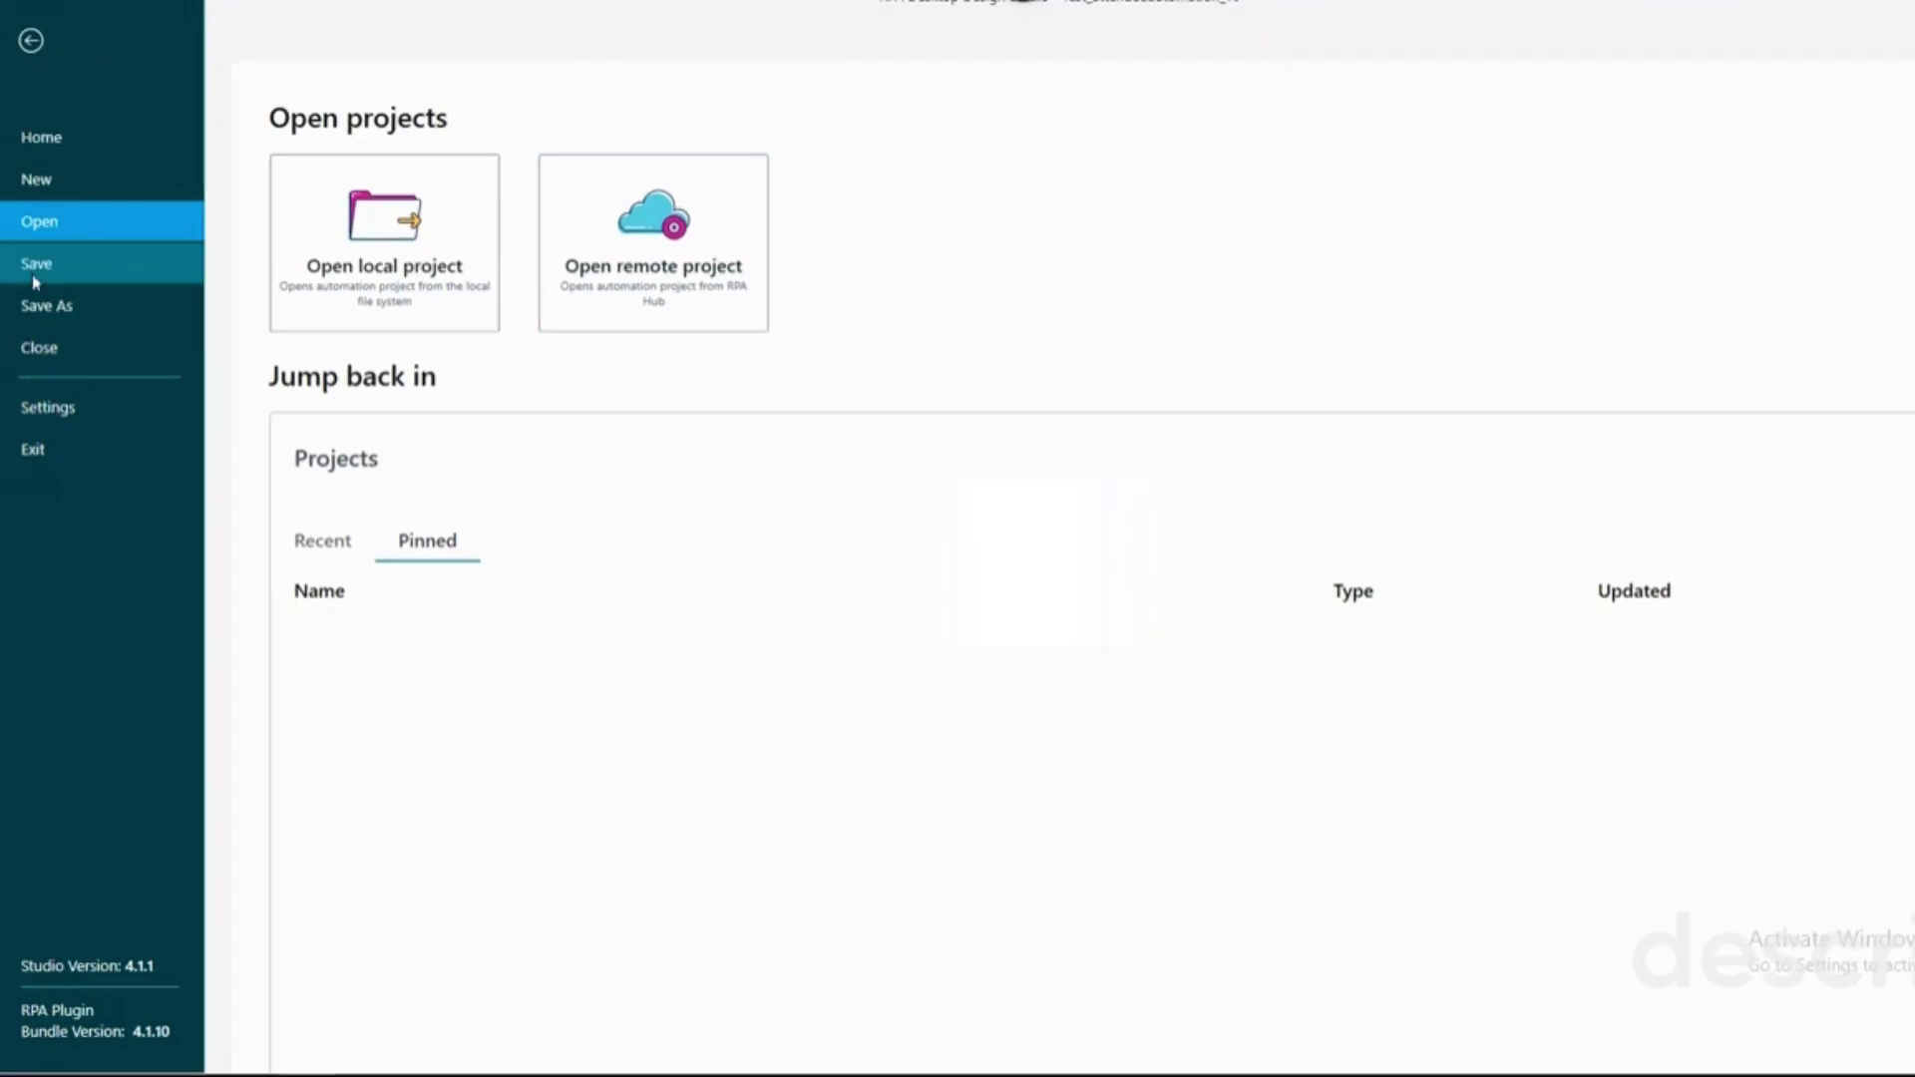
{"action": "left_click", "coordinate": [66, 302]}
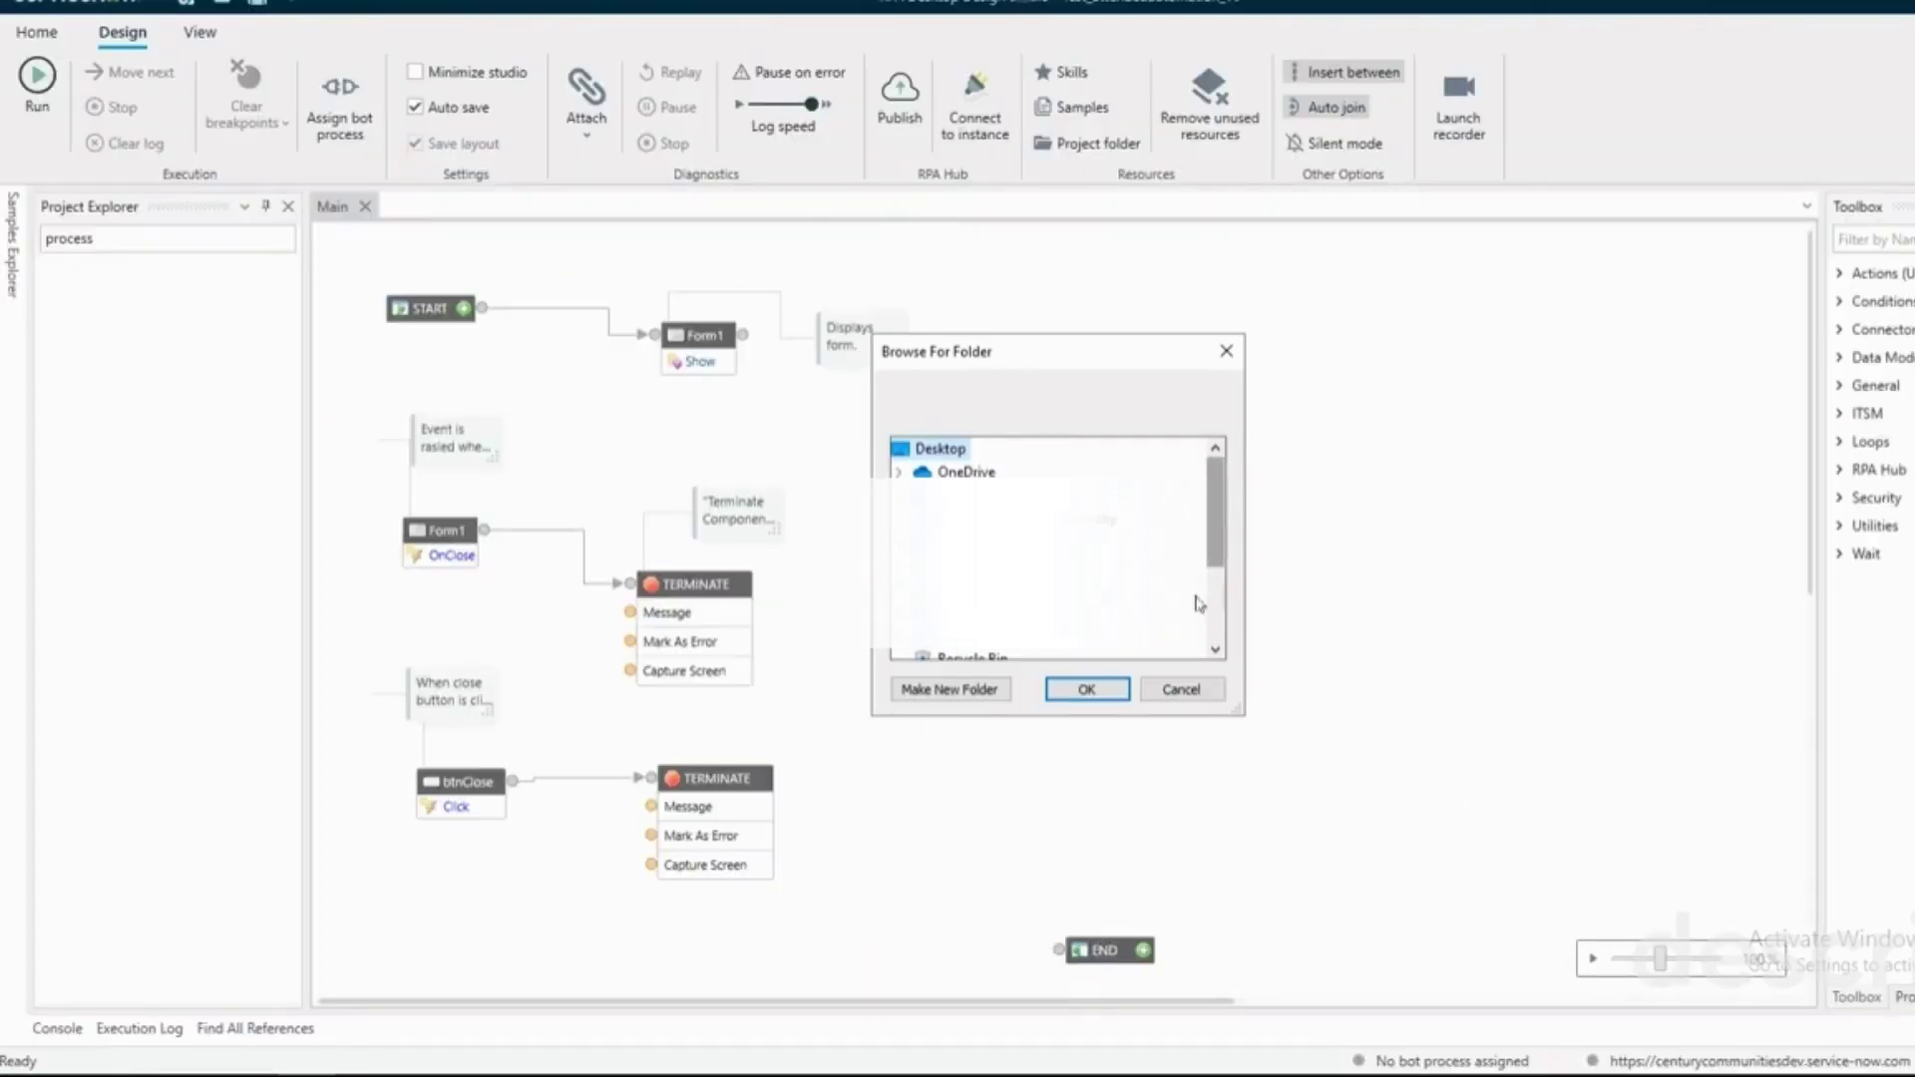
{"action": "left_click", "coordinate": [1183, 688]}
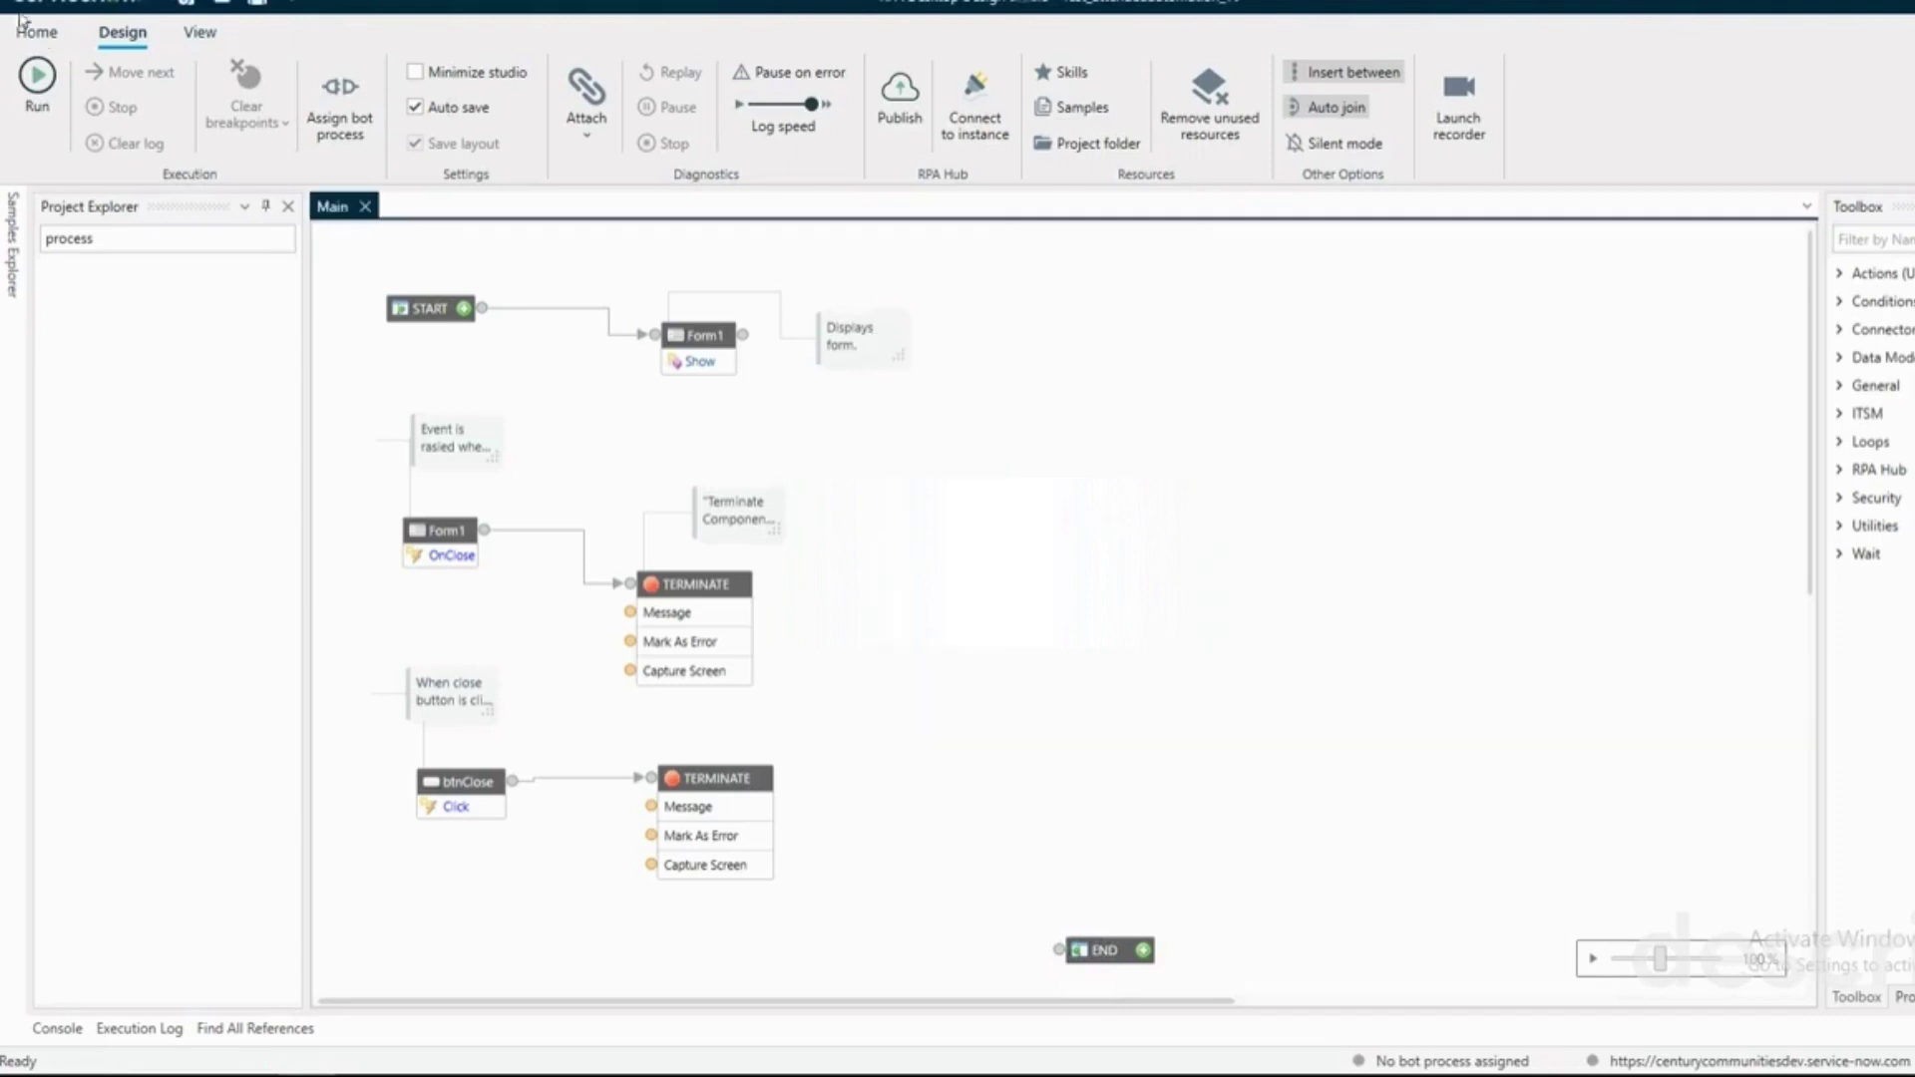
{"action": "left_click", "coordinate": [36, 30]}
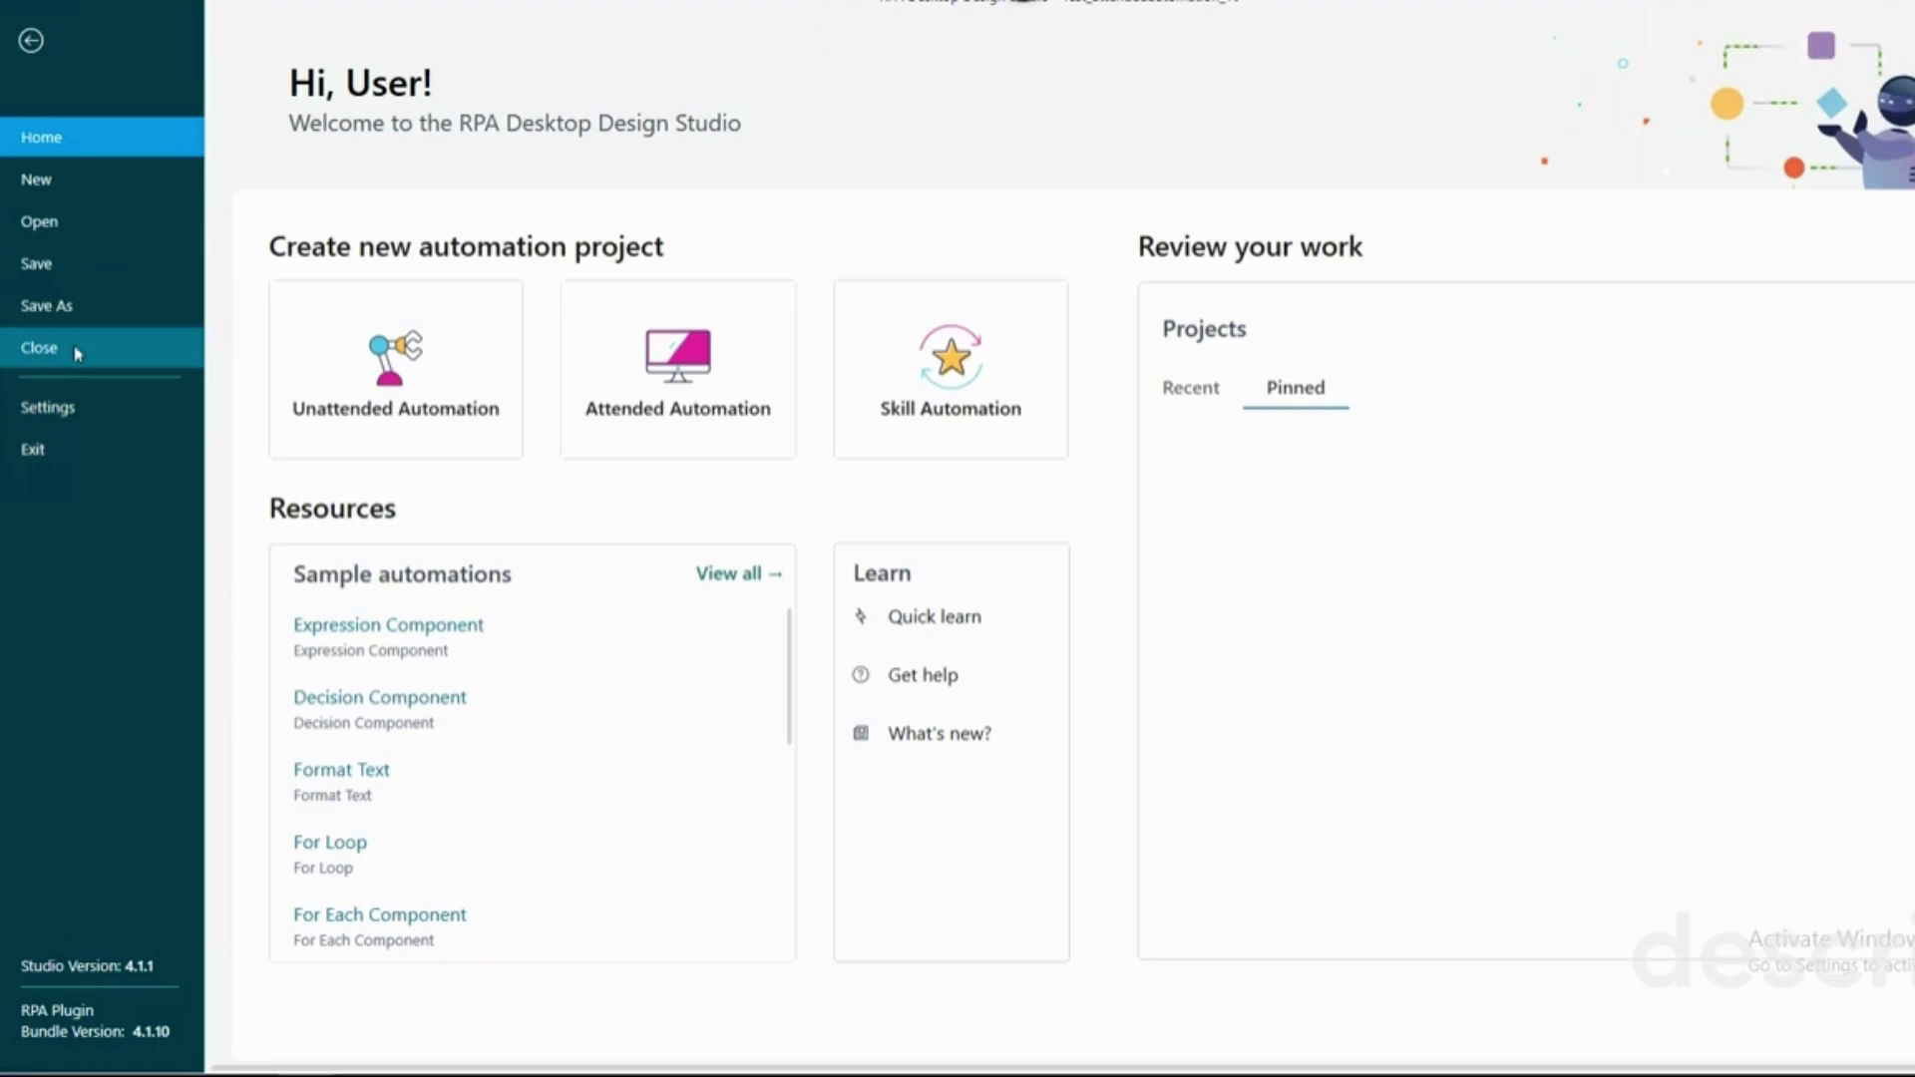
{"action": "left_click", "coordinate": [79, 408]}
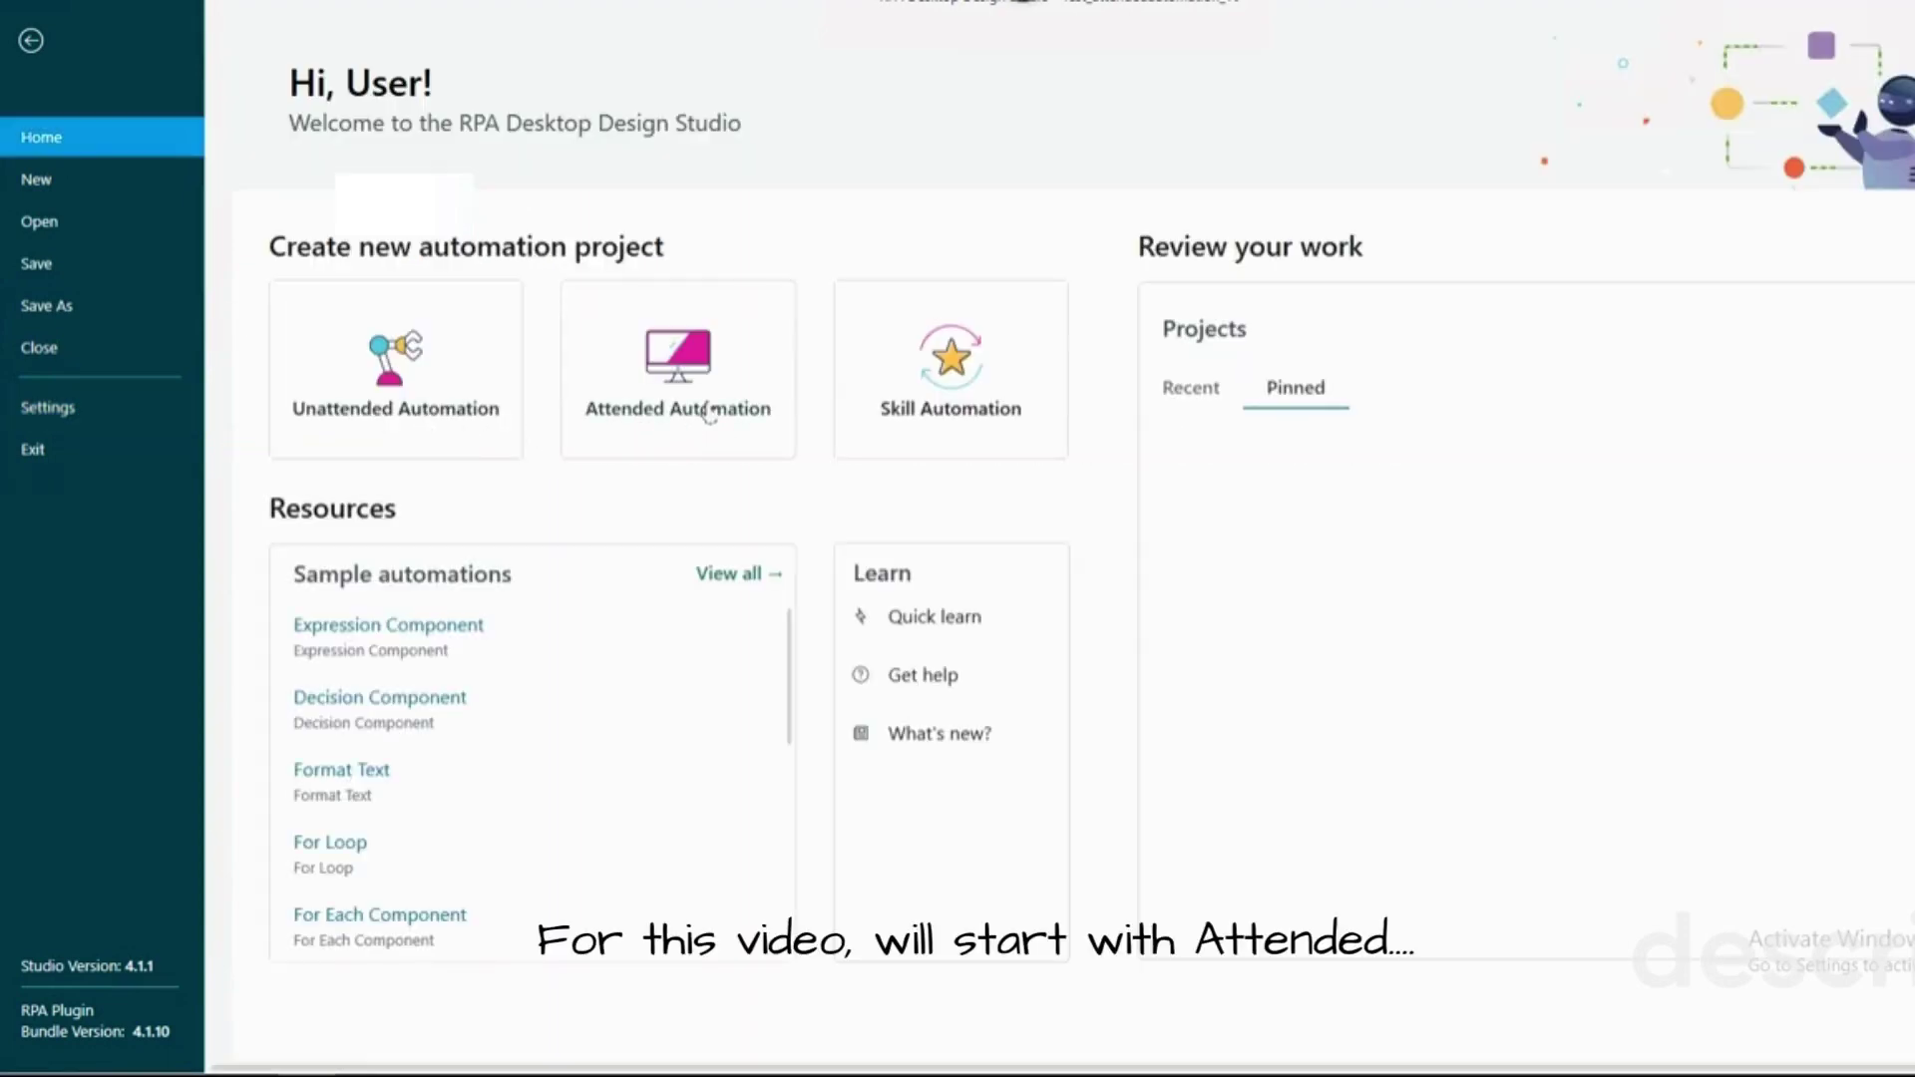
Create an attended automation project named YT_Test_Attended with the description "test of Attended automation", keeping the default plugin versions
{"action": "left_click", "coordinate": [709, 414]}
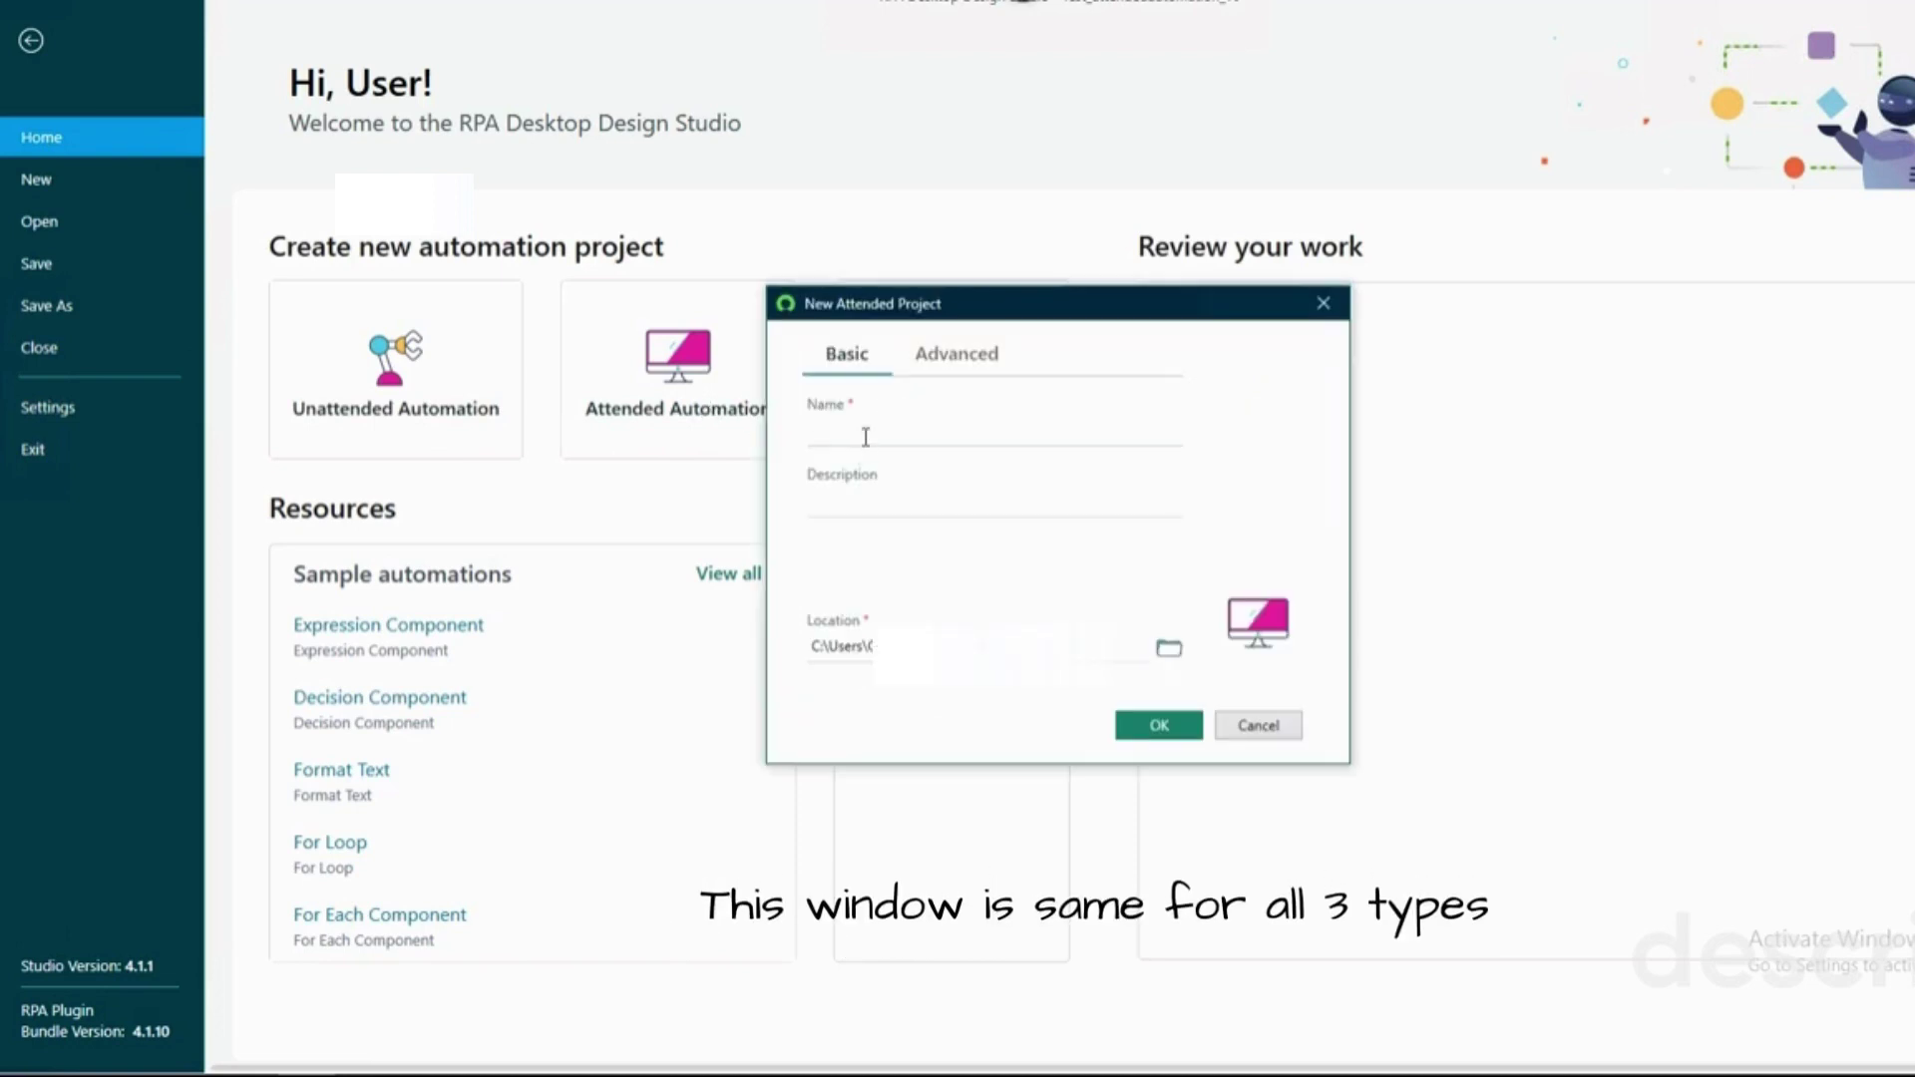
{"action": "type", "text": "YT_Test_Attended"}
{"action": "key", "text": "Tab"}
{"action": "type", "text": "test of A"}
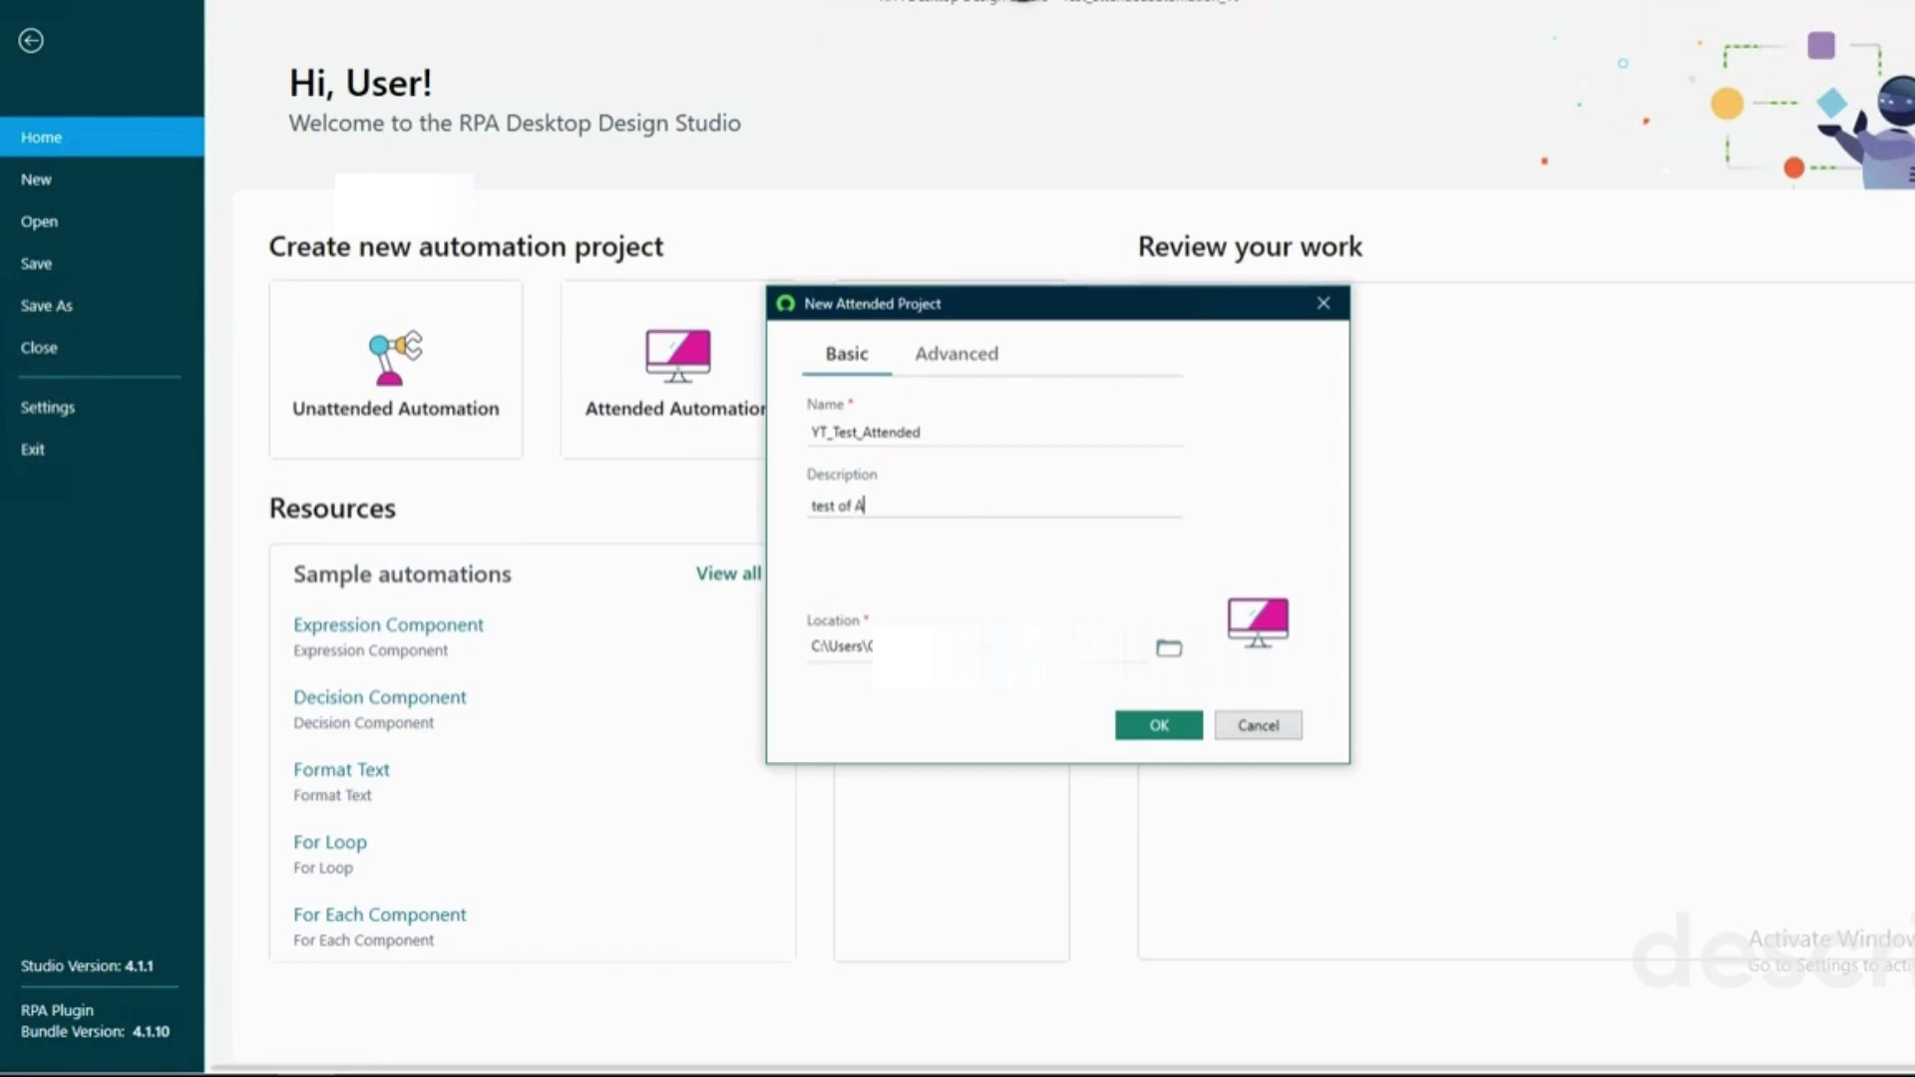
{"action": "type", "text": "ttended automation"}
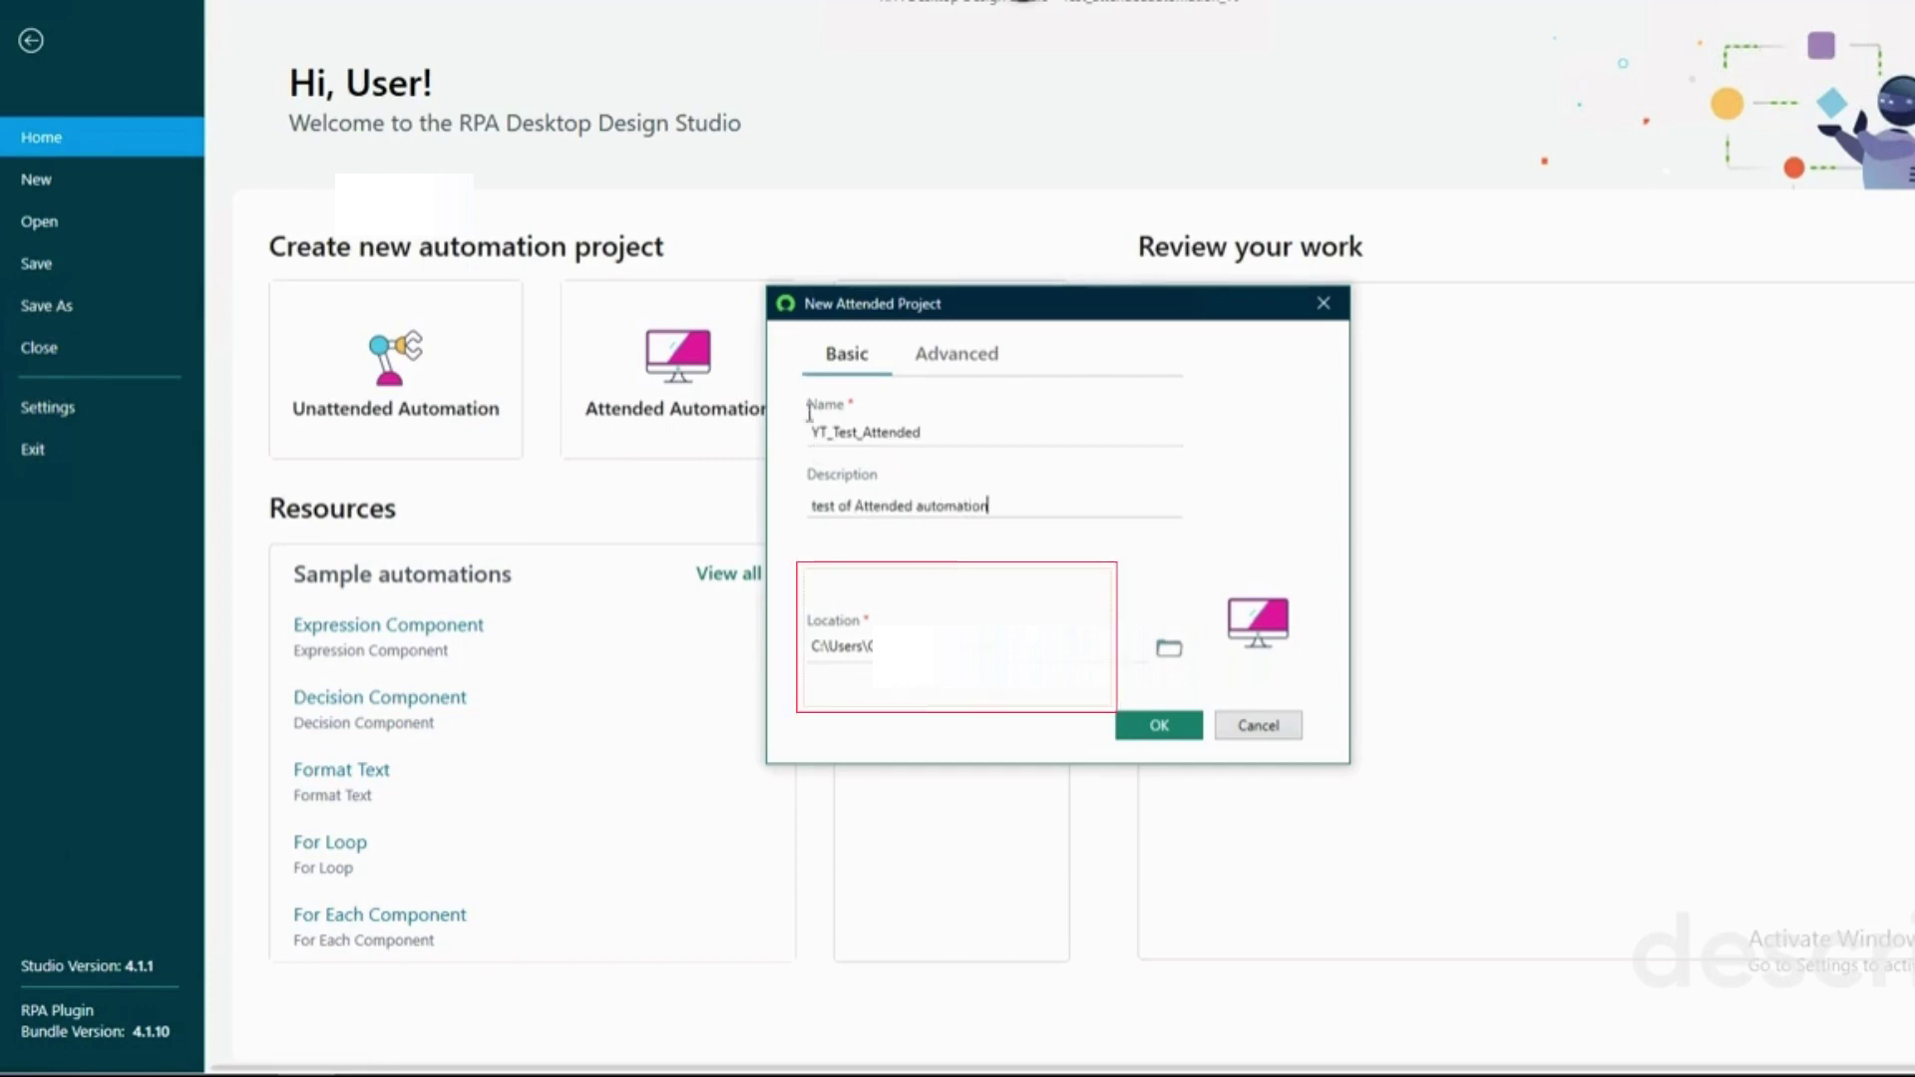
{"action": "left_click", "coordinate": [956, 354]}
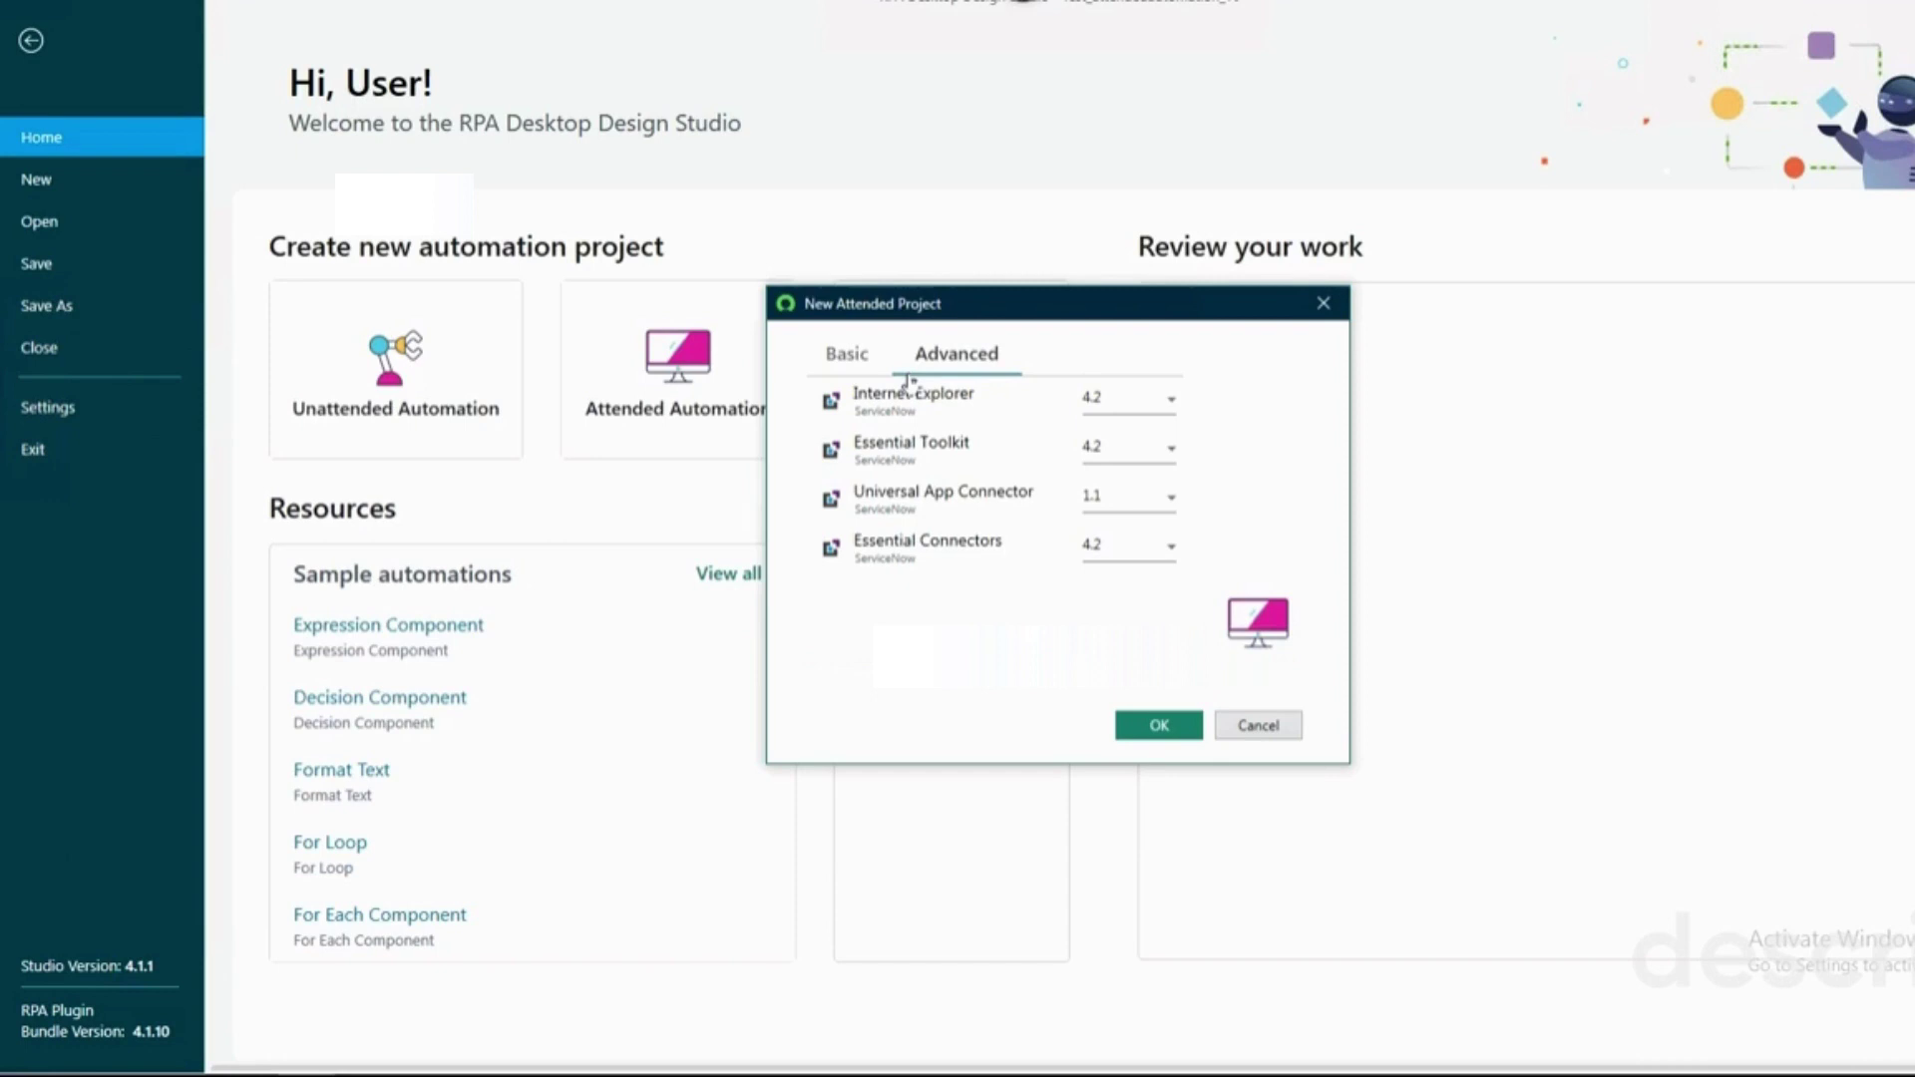
{"action": "left_click", "coordinate": [1167, 731]}
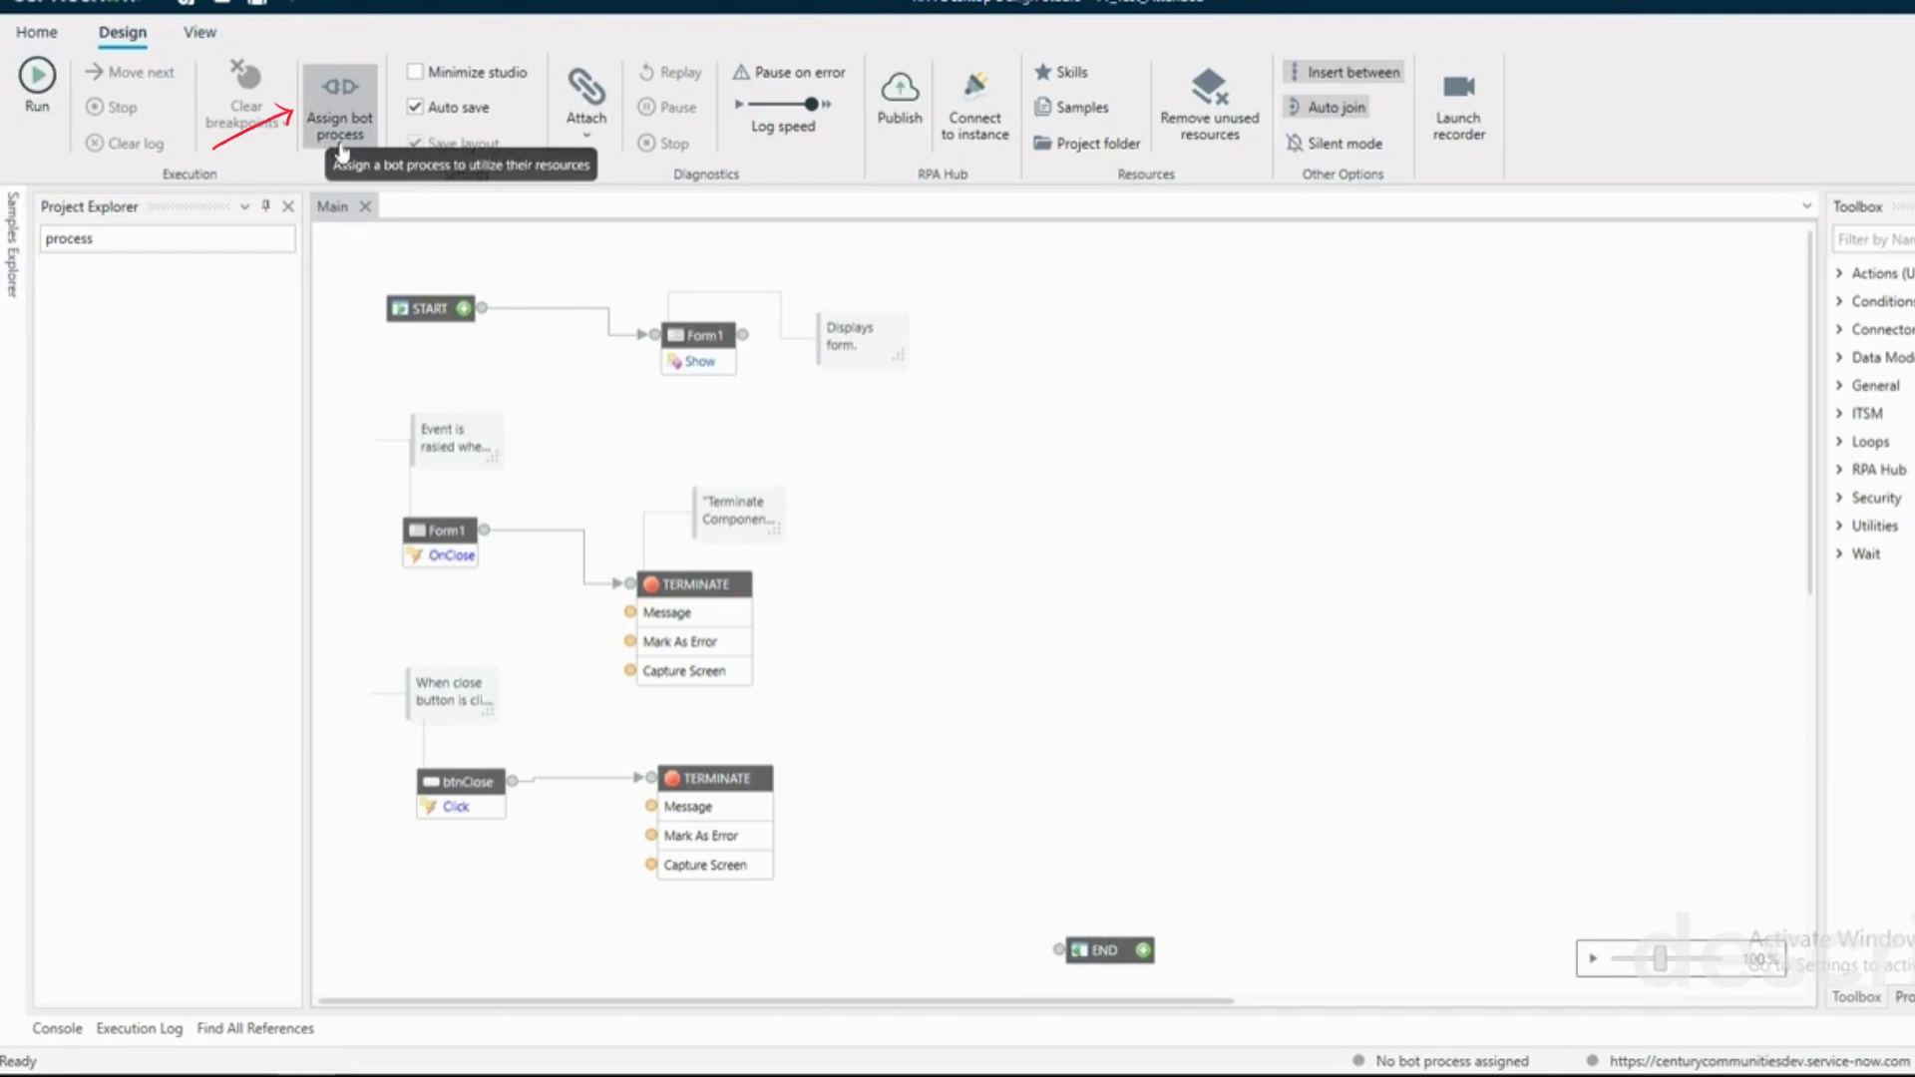
Examine the bot process assignment, attach and log speed options for the project
{"action": "left_click", "coordinate": [340, 127]}
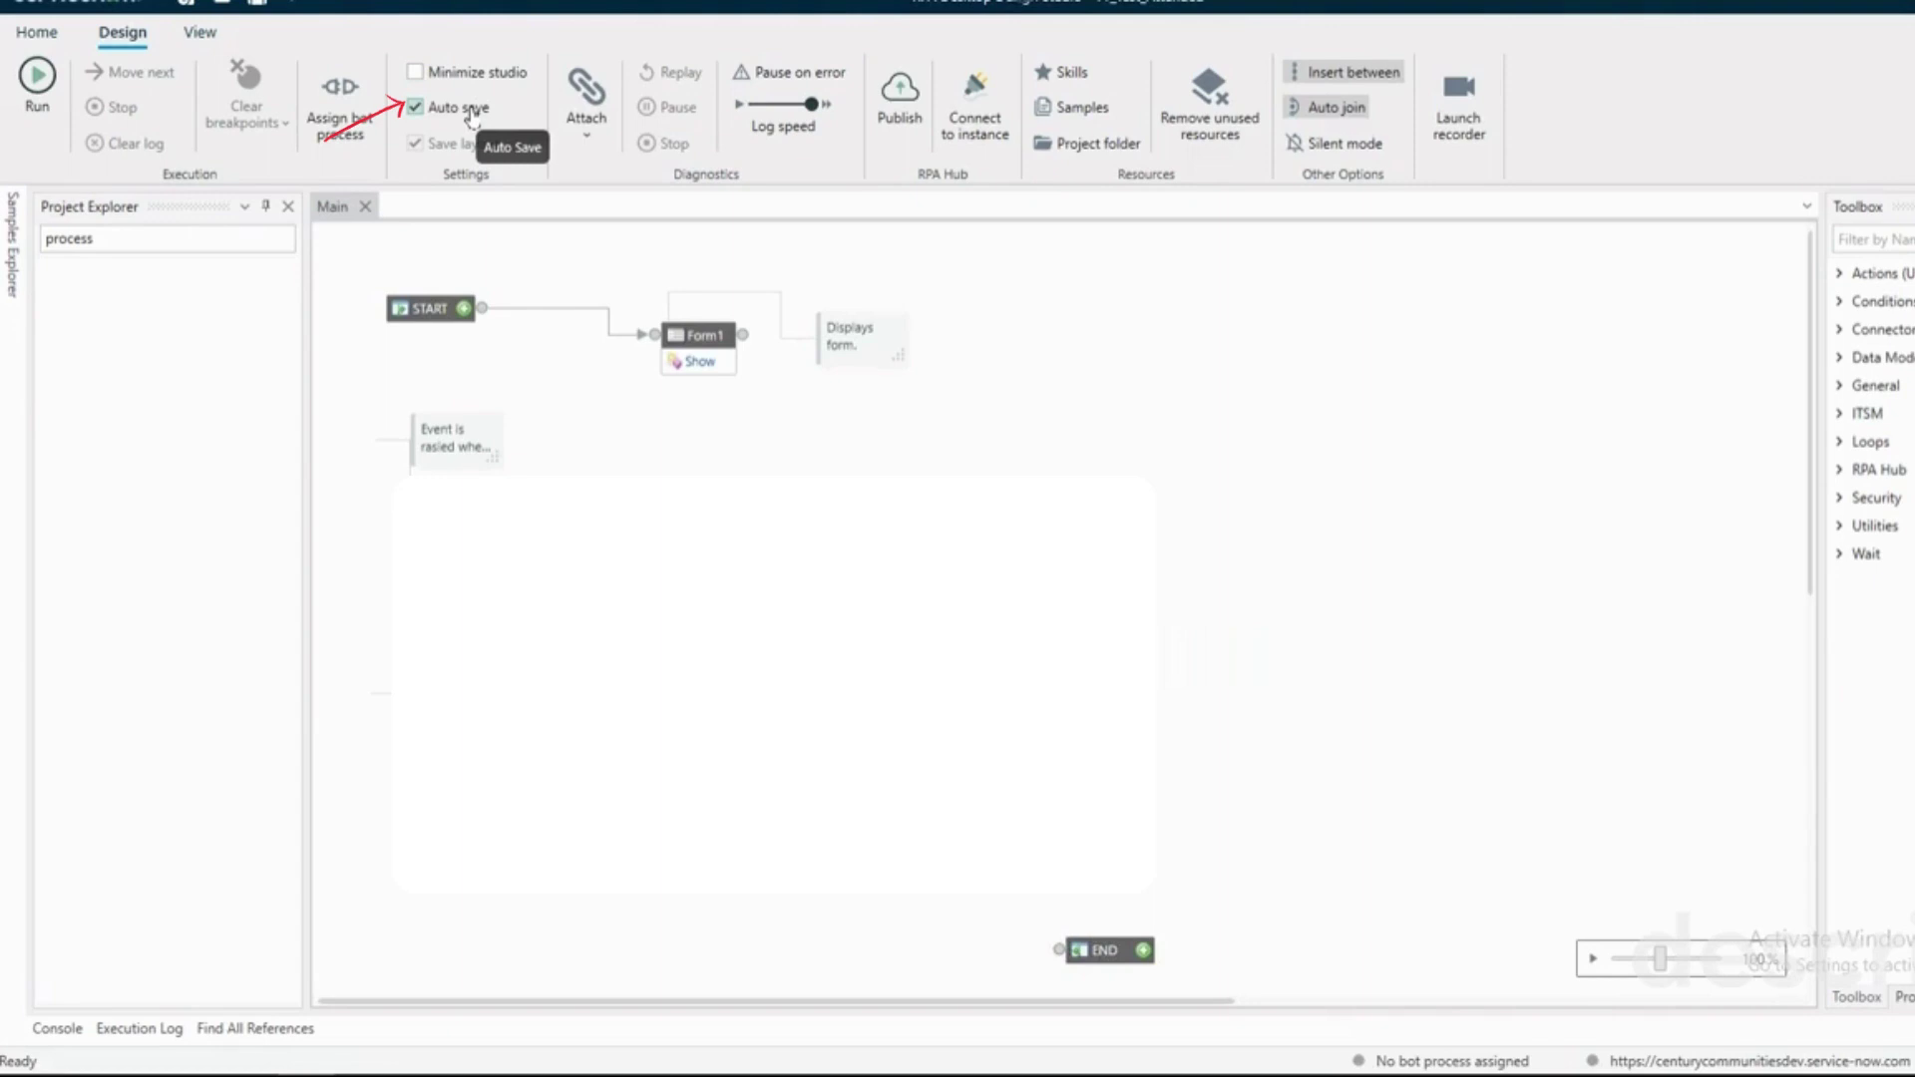
{"action": "left_click", "coordinate": [591, 125]}
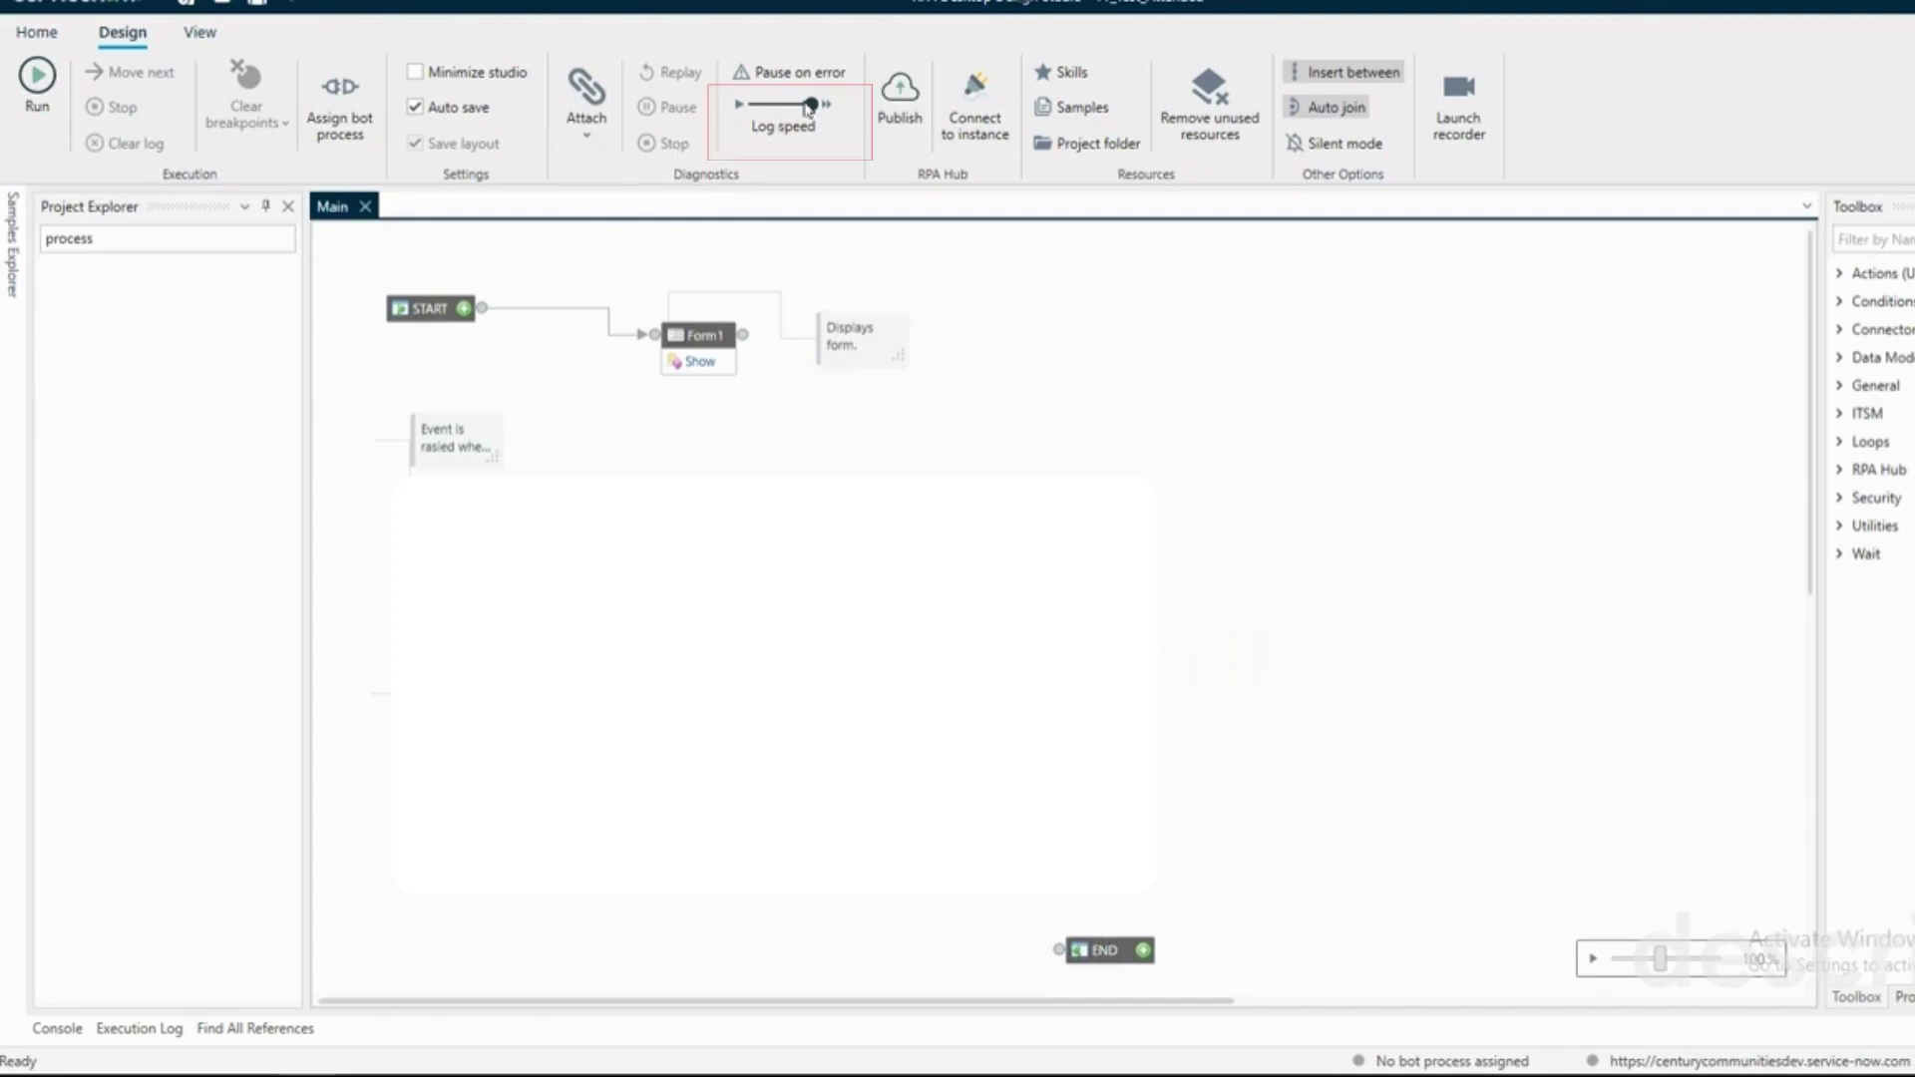
{"action": "mouse_move", "coordinate": [810, 107]}
{"action": "left_mouse_down"}
{"action": "mouse_move", "coordinate": [784, 110]}
{"action": "mouse_move", "coordinate": [828, 115]}
{"action": "left_mouse_up"}
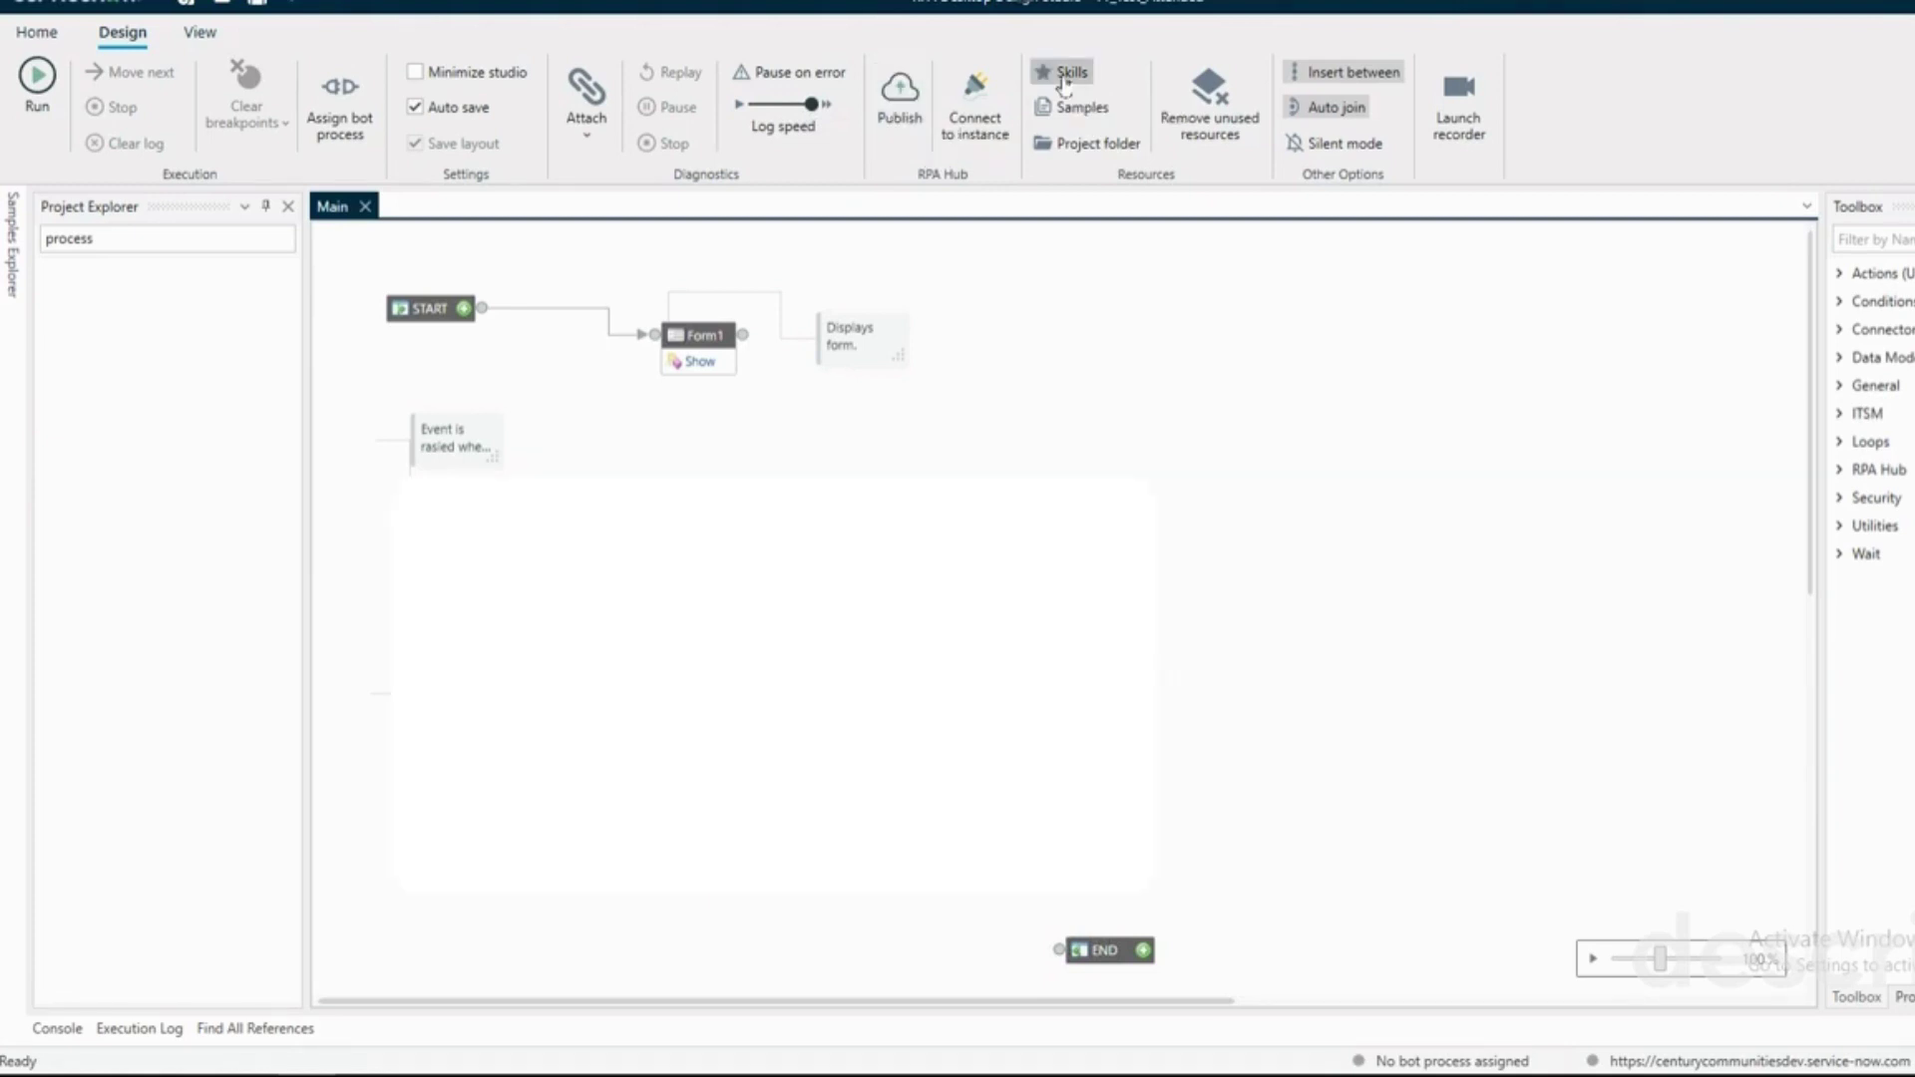
Show the Samples Explorer and compare its sample folders with the sample automations on the start page
{"action": "left_click", "coordinate": [1082, 110]}
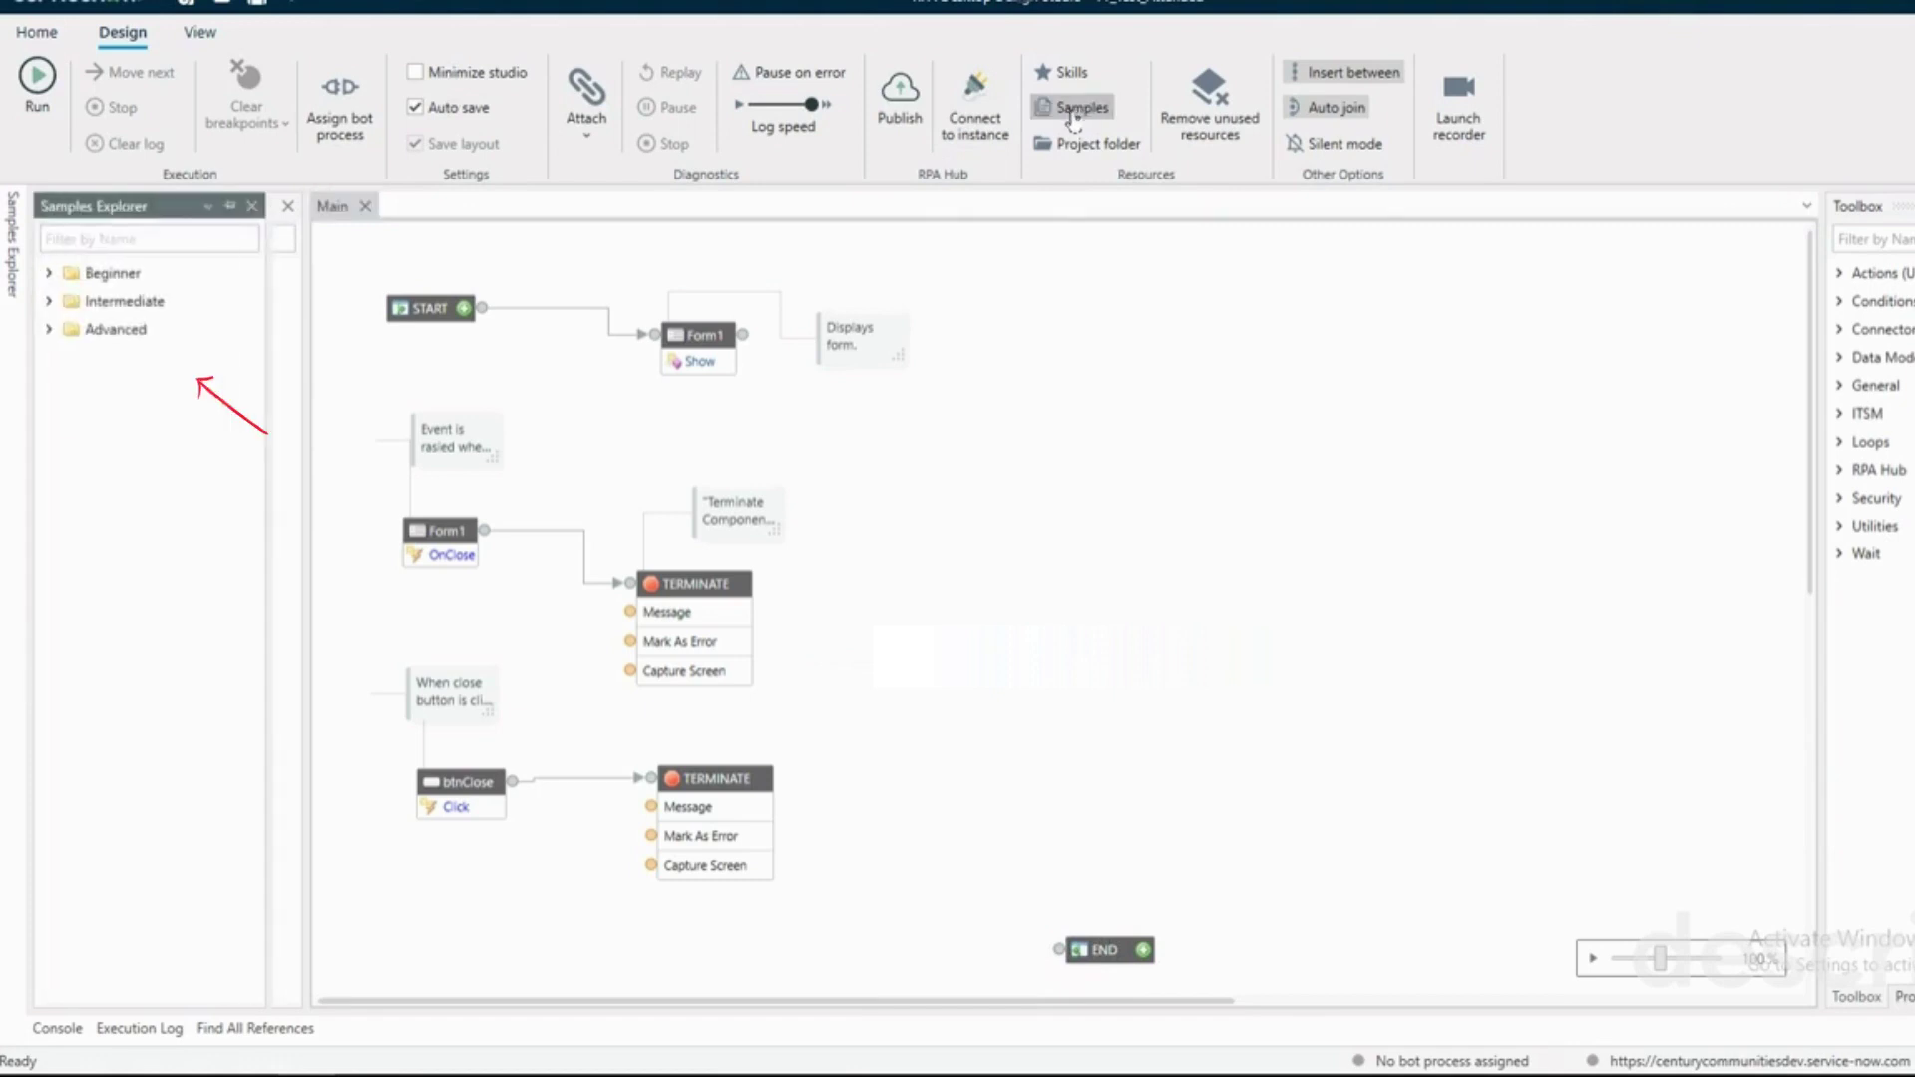
{"action": "left_click", "coordinate": [35, 35]}
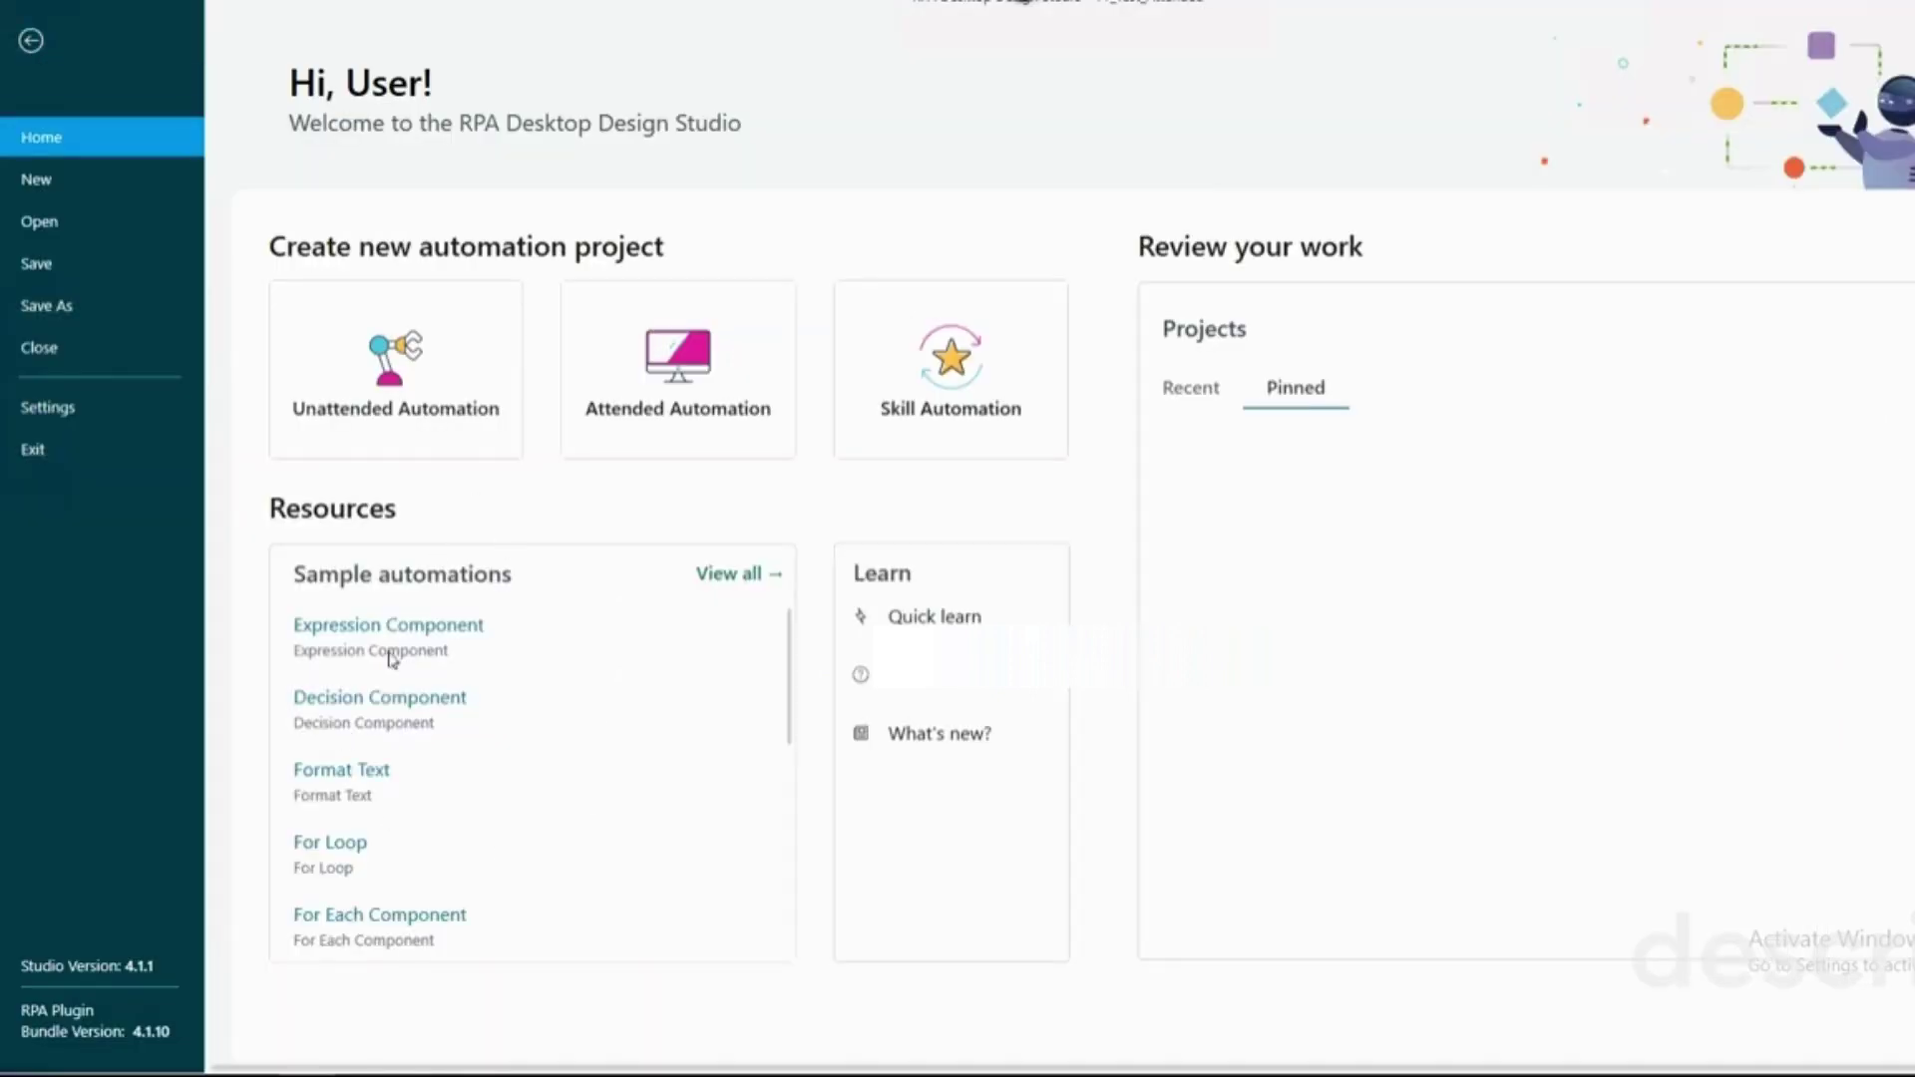
{"action": "left_click", "coordinate": [34, 43]}
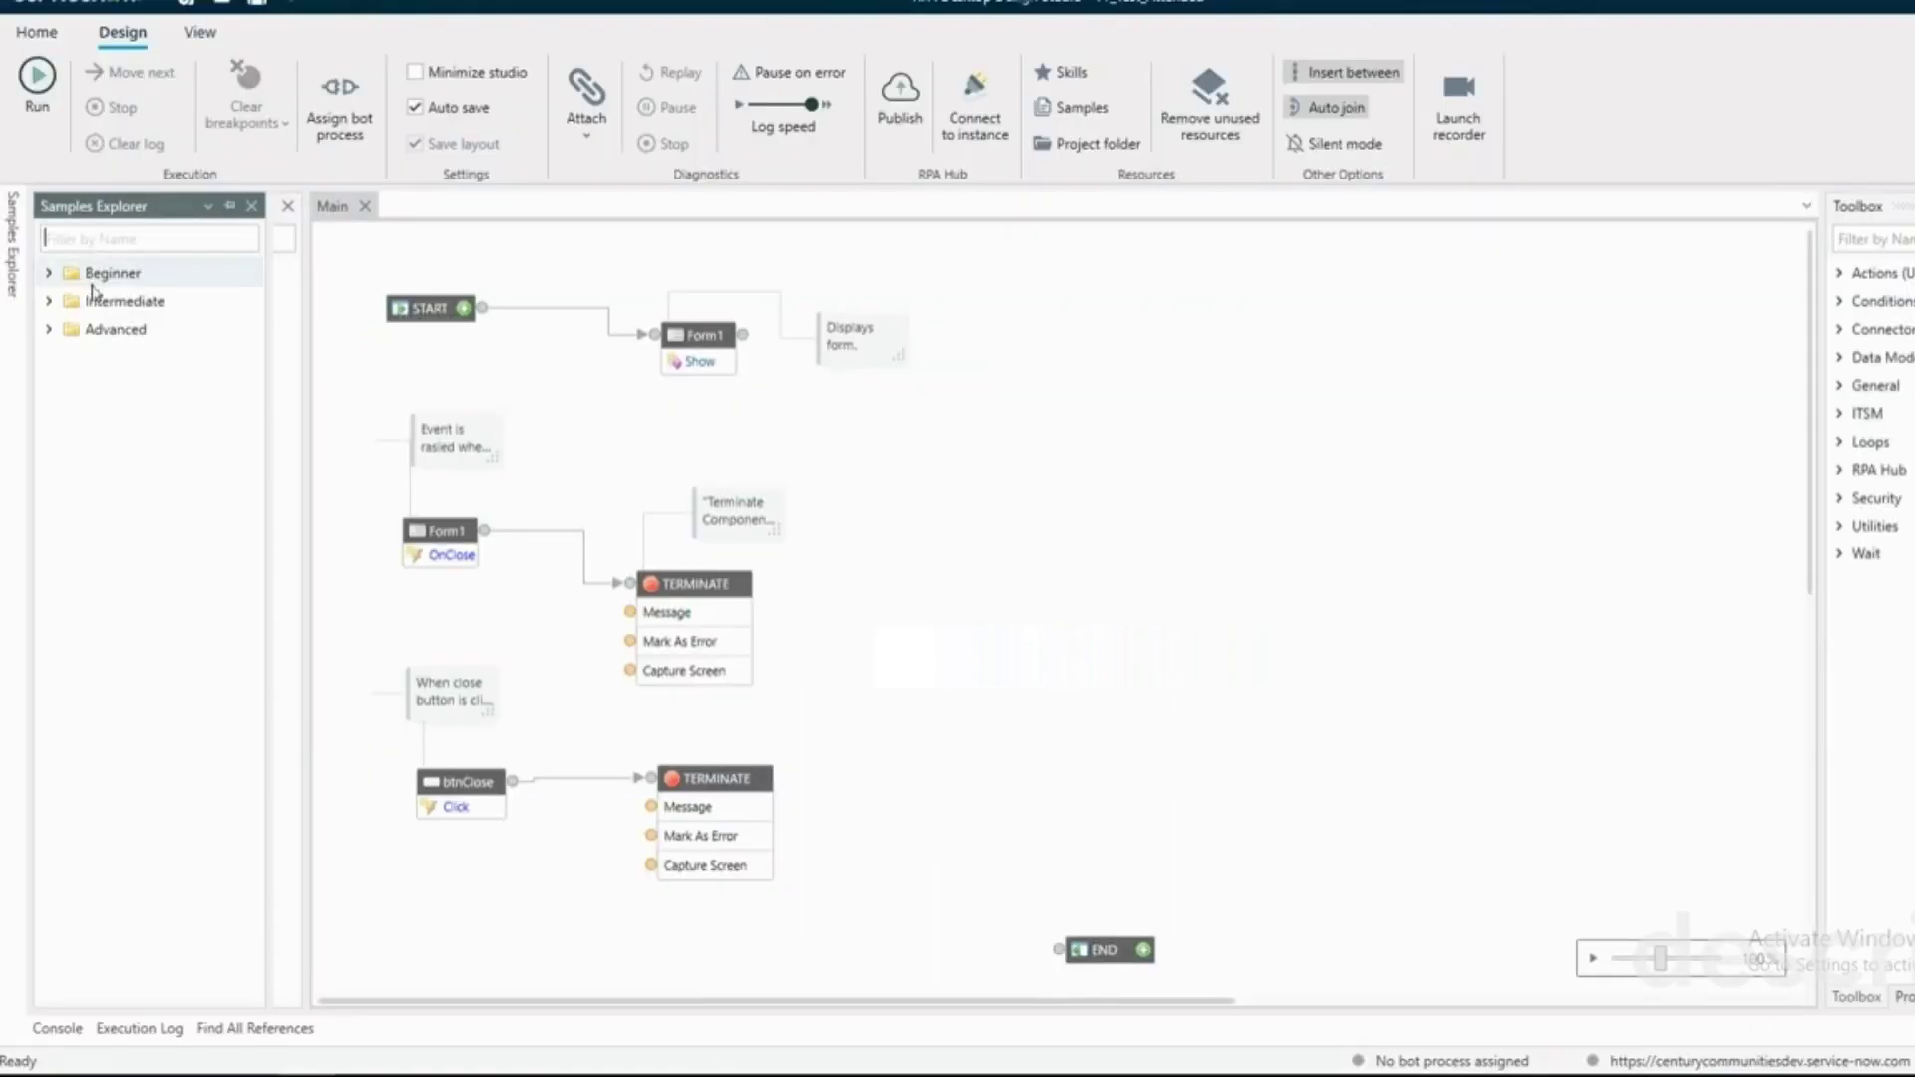
{"action": "left_click", "coordinate": [100, 299]}
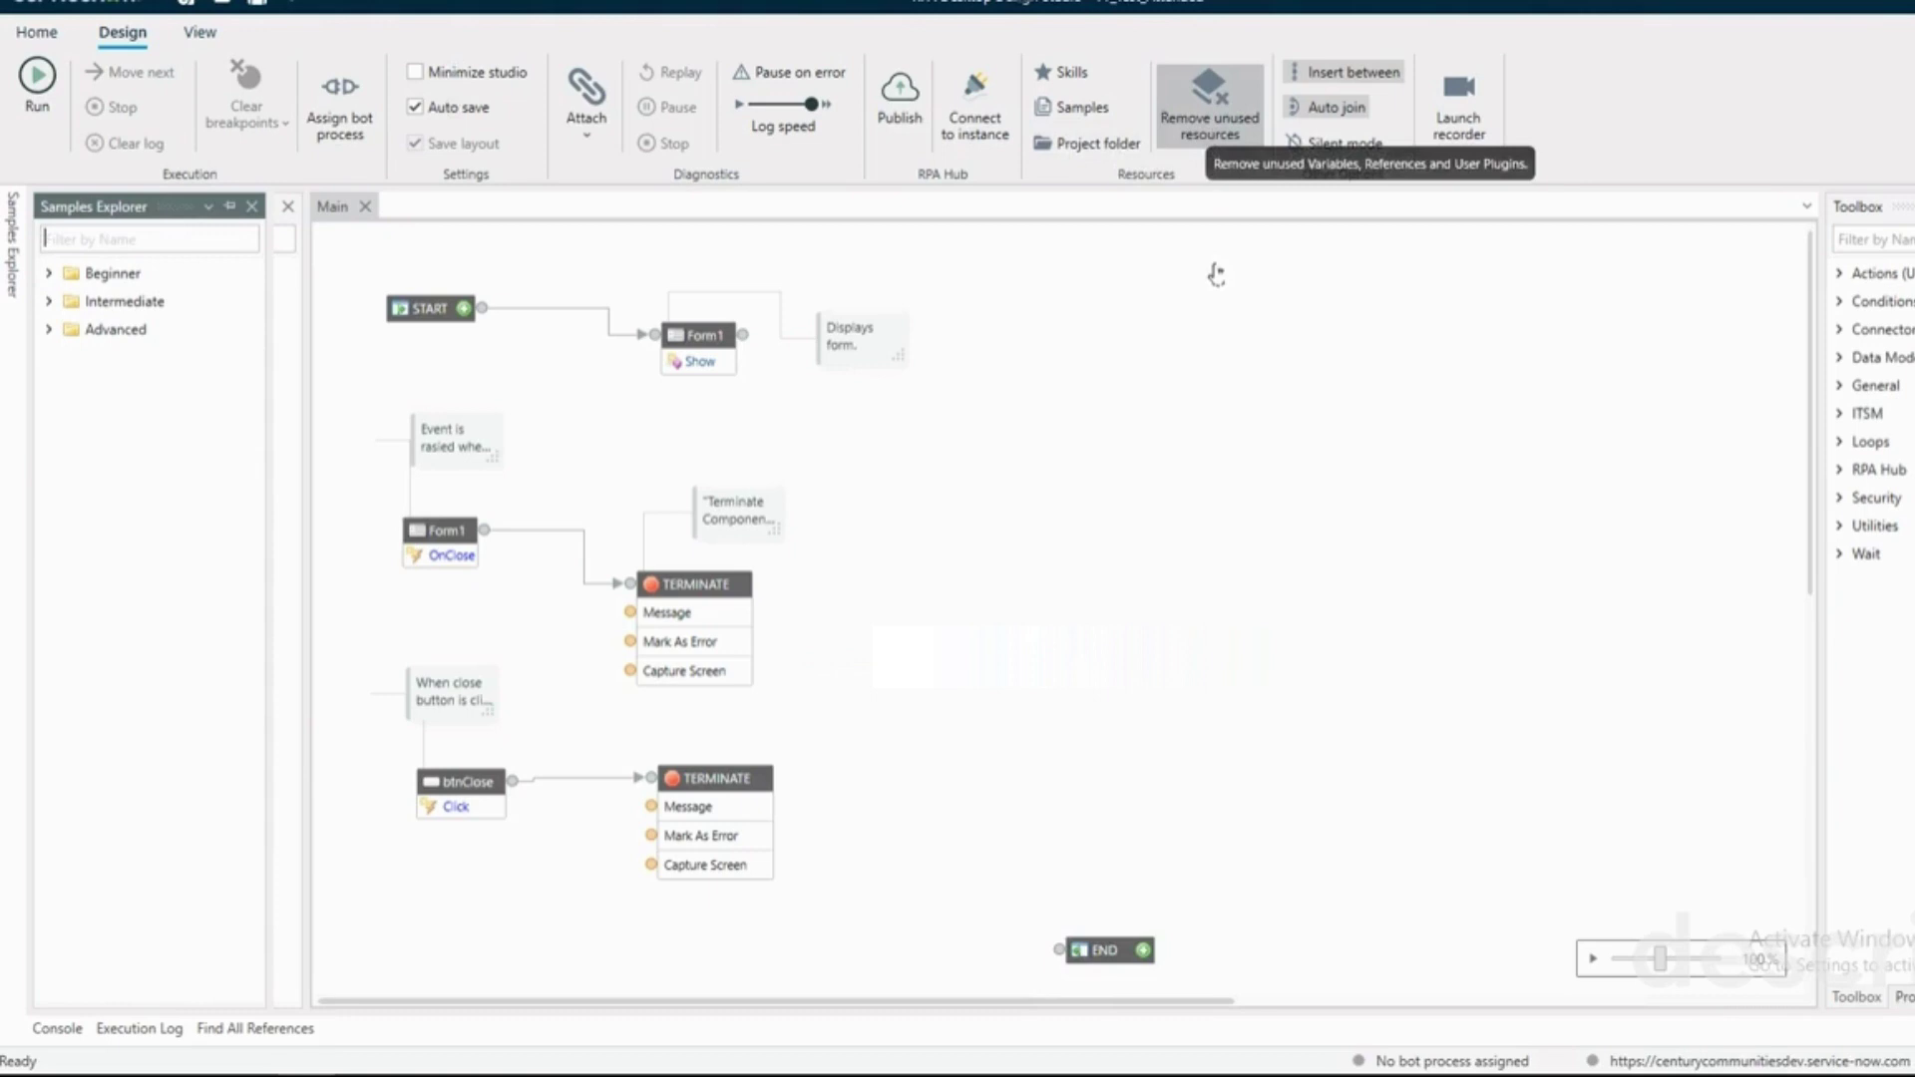
View the resource types offered for unused-resource removal without removing any, and check the auto join option
{"action": "left_click", "coordinate": [1212, 135]}
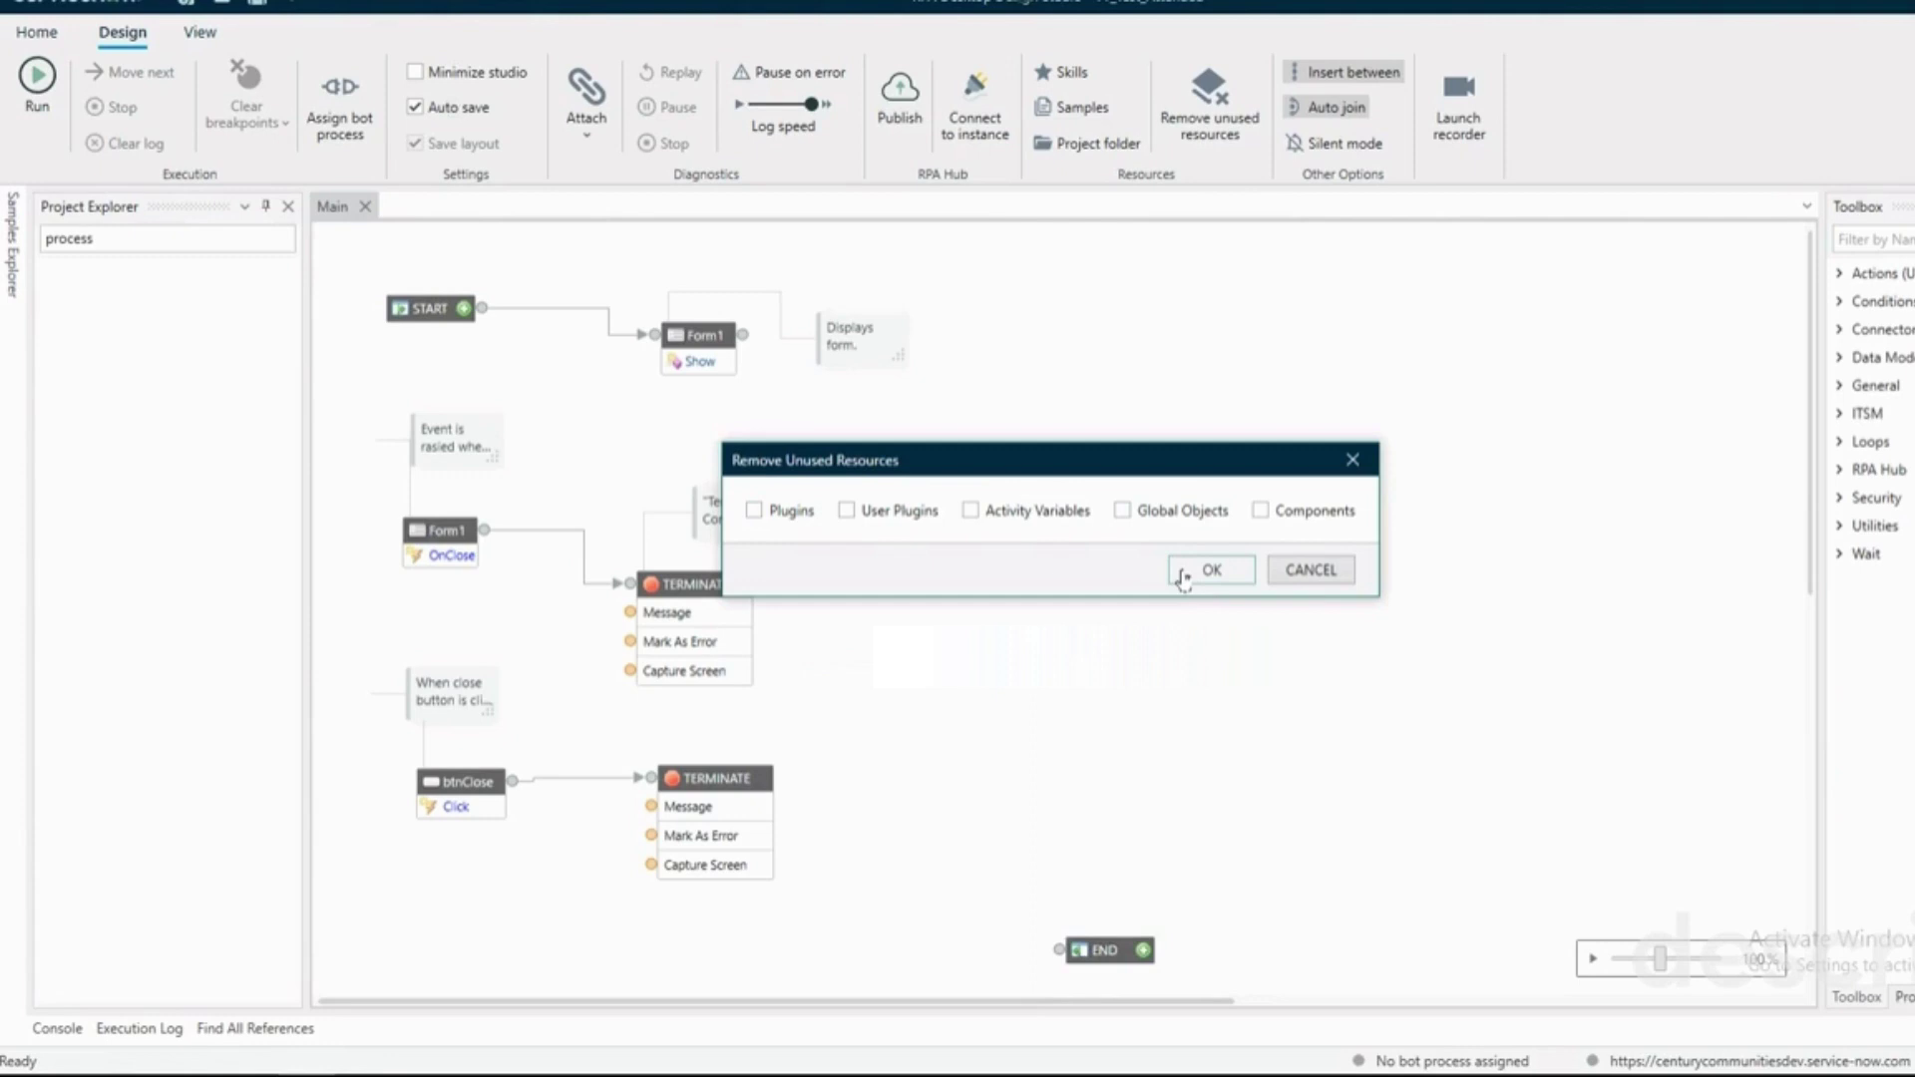
{"action": "left_click", "coordinate": [1326, 579]}
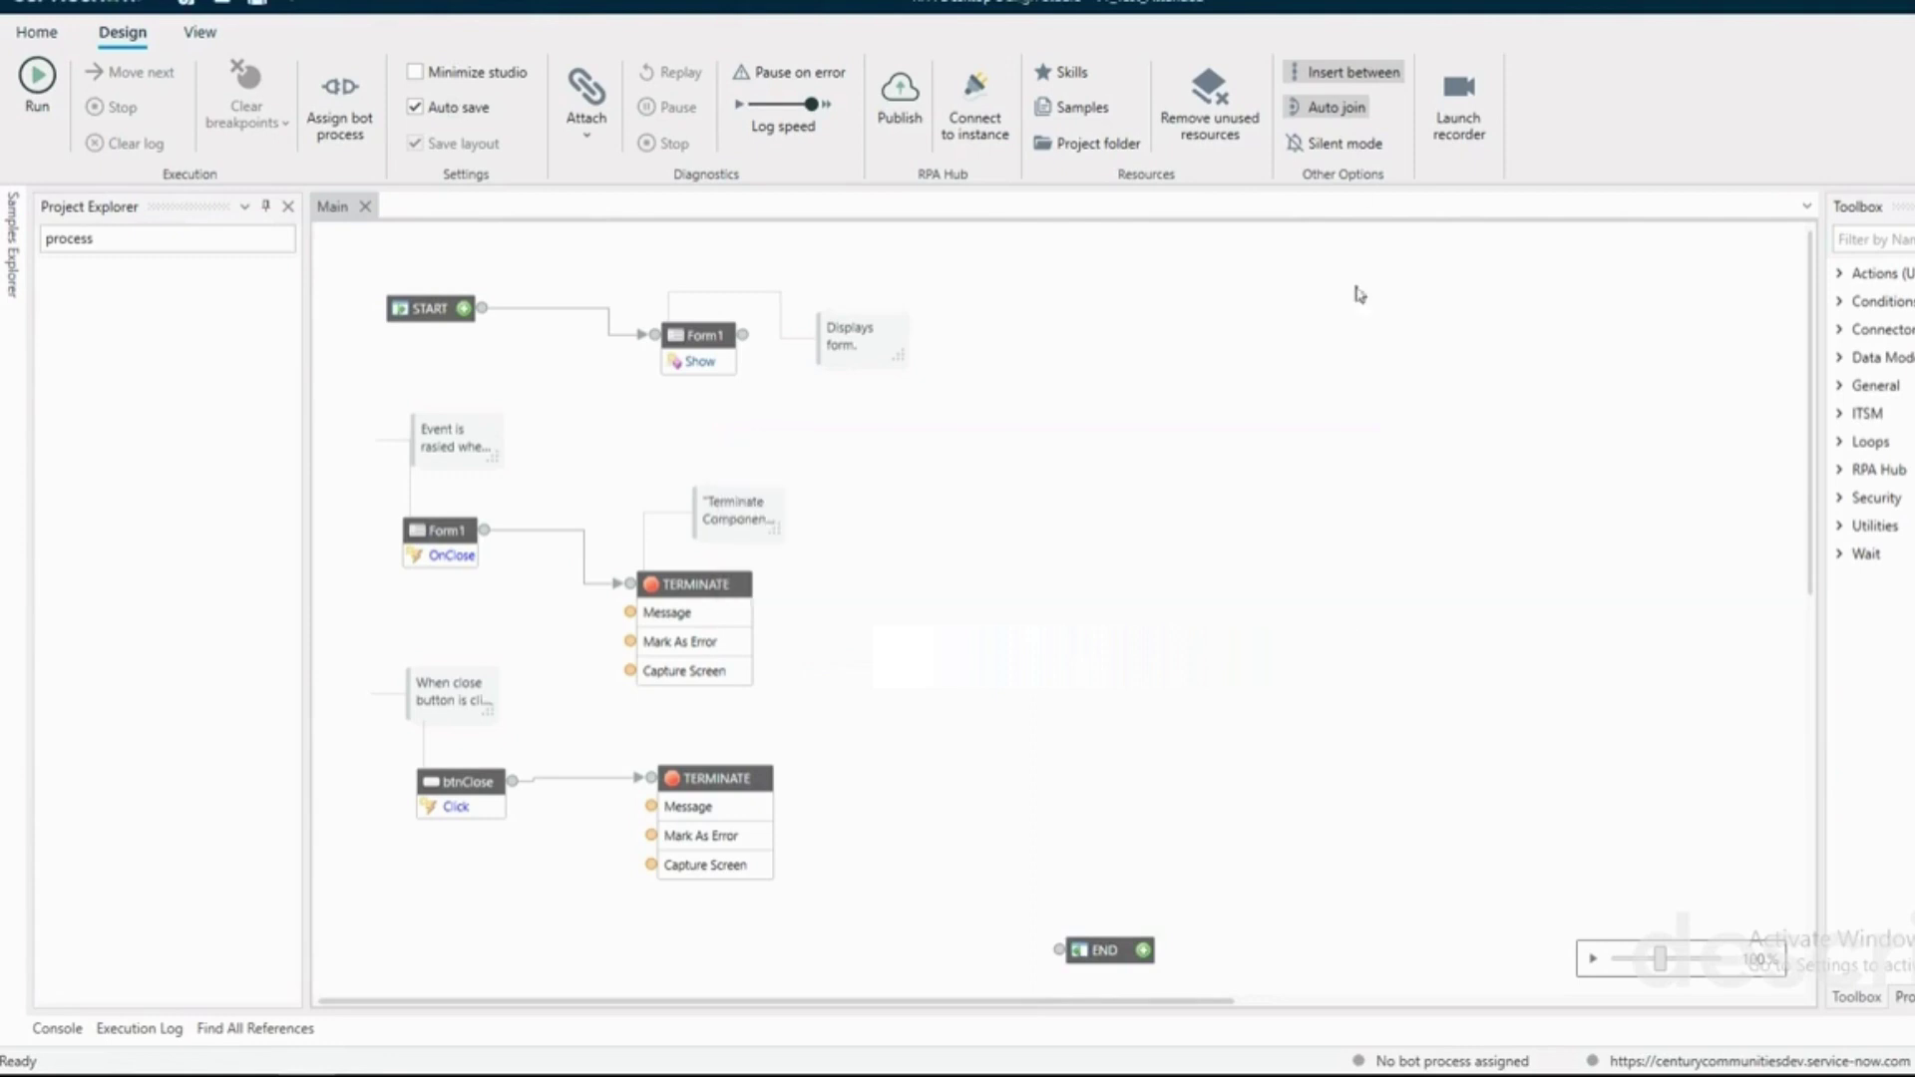
{"action": "left_click", "coordinate": [1355, 107]}
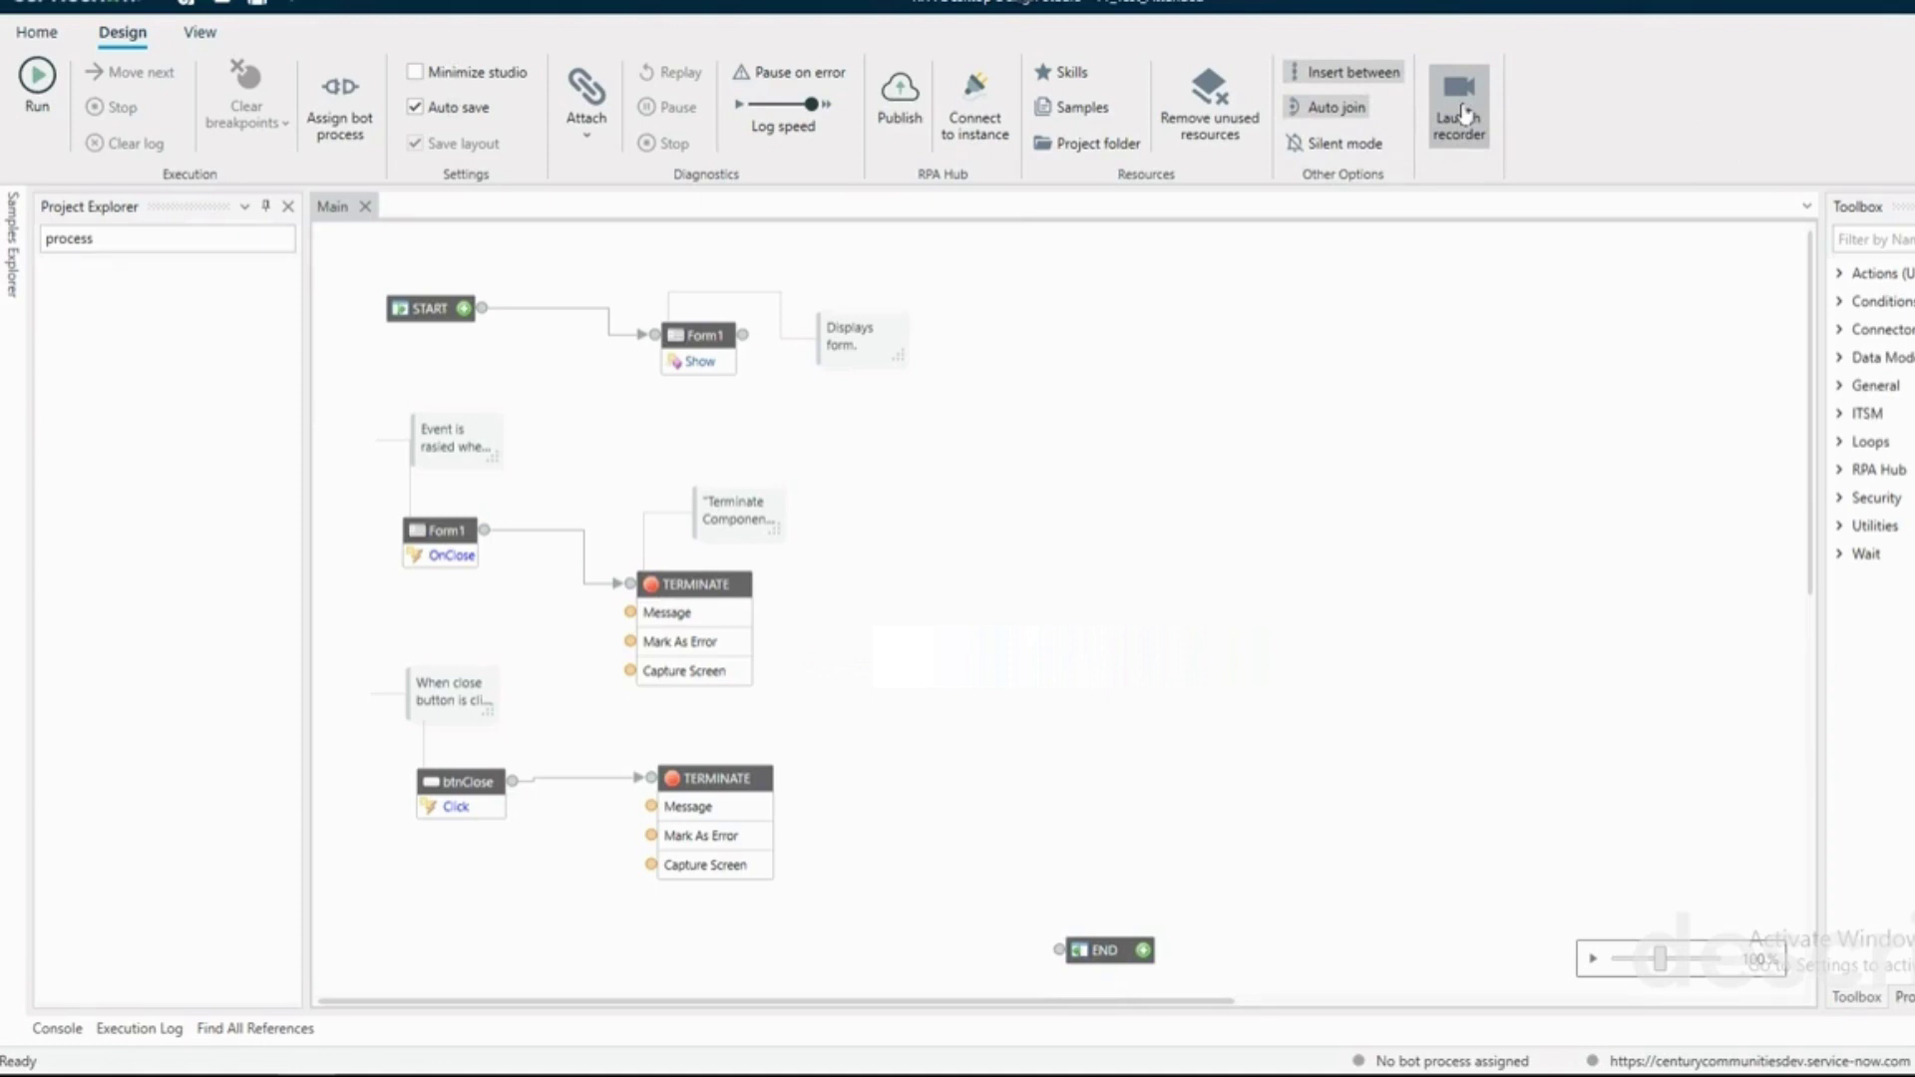
Place a Mouse component from the Actions (UI) group on an empty area of the Main canvas and display its properties
{"action": "left_click", "coordinate": [203, 35]}
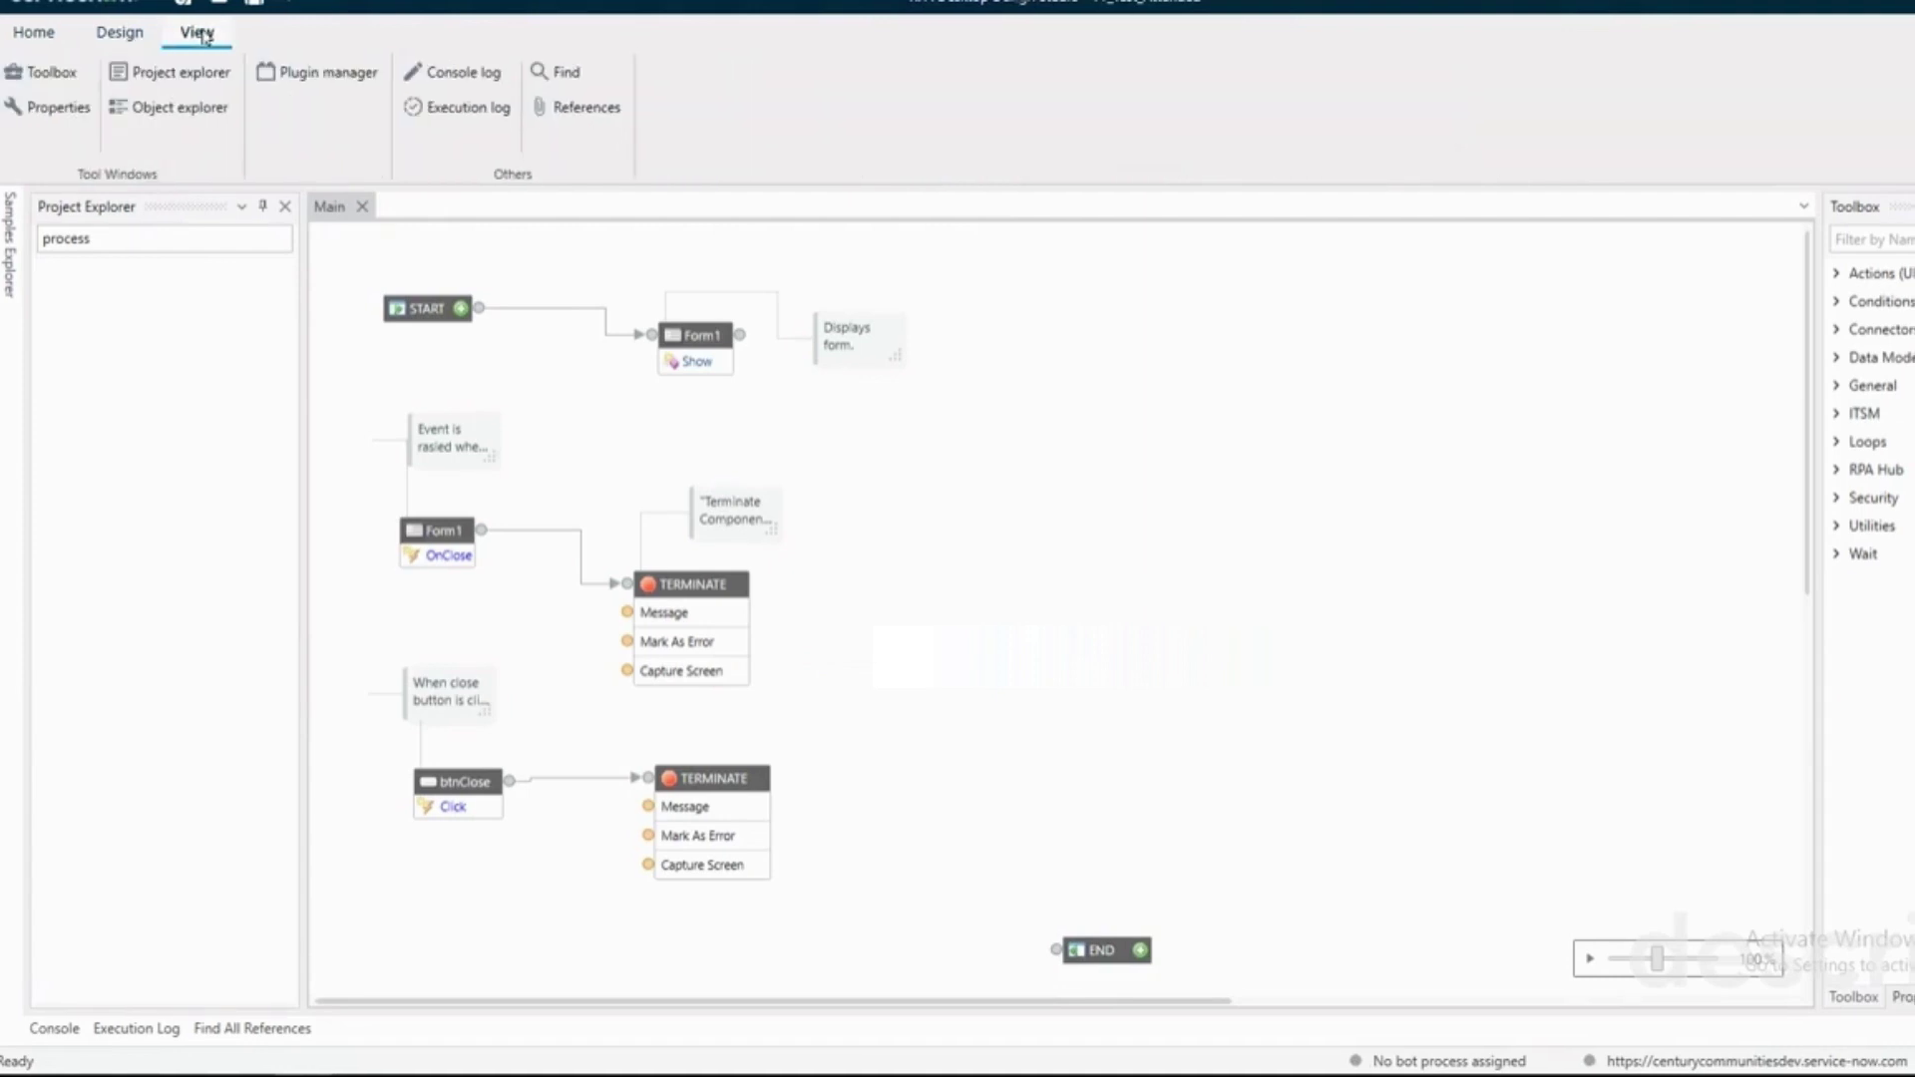
{"action": "left_click", "coordinate": [40, 72]}
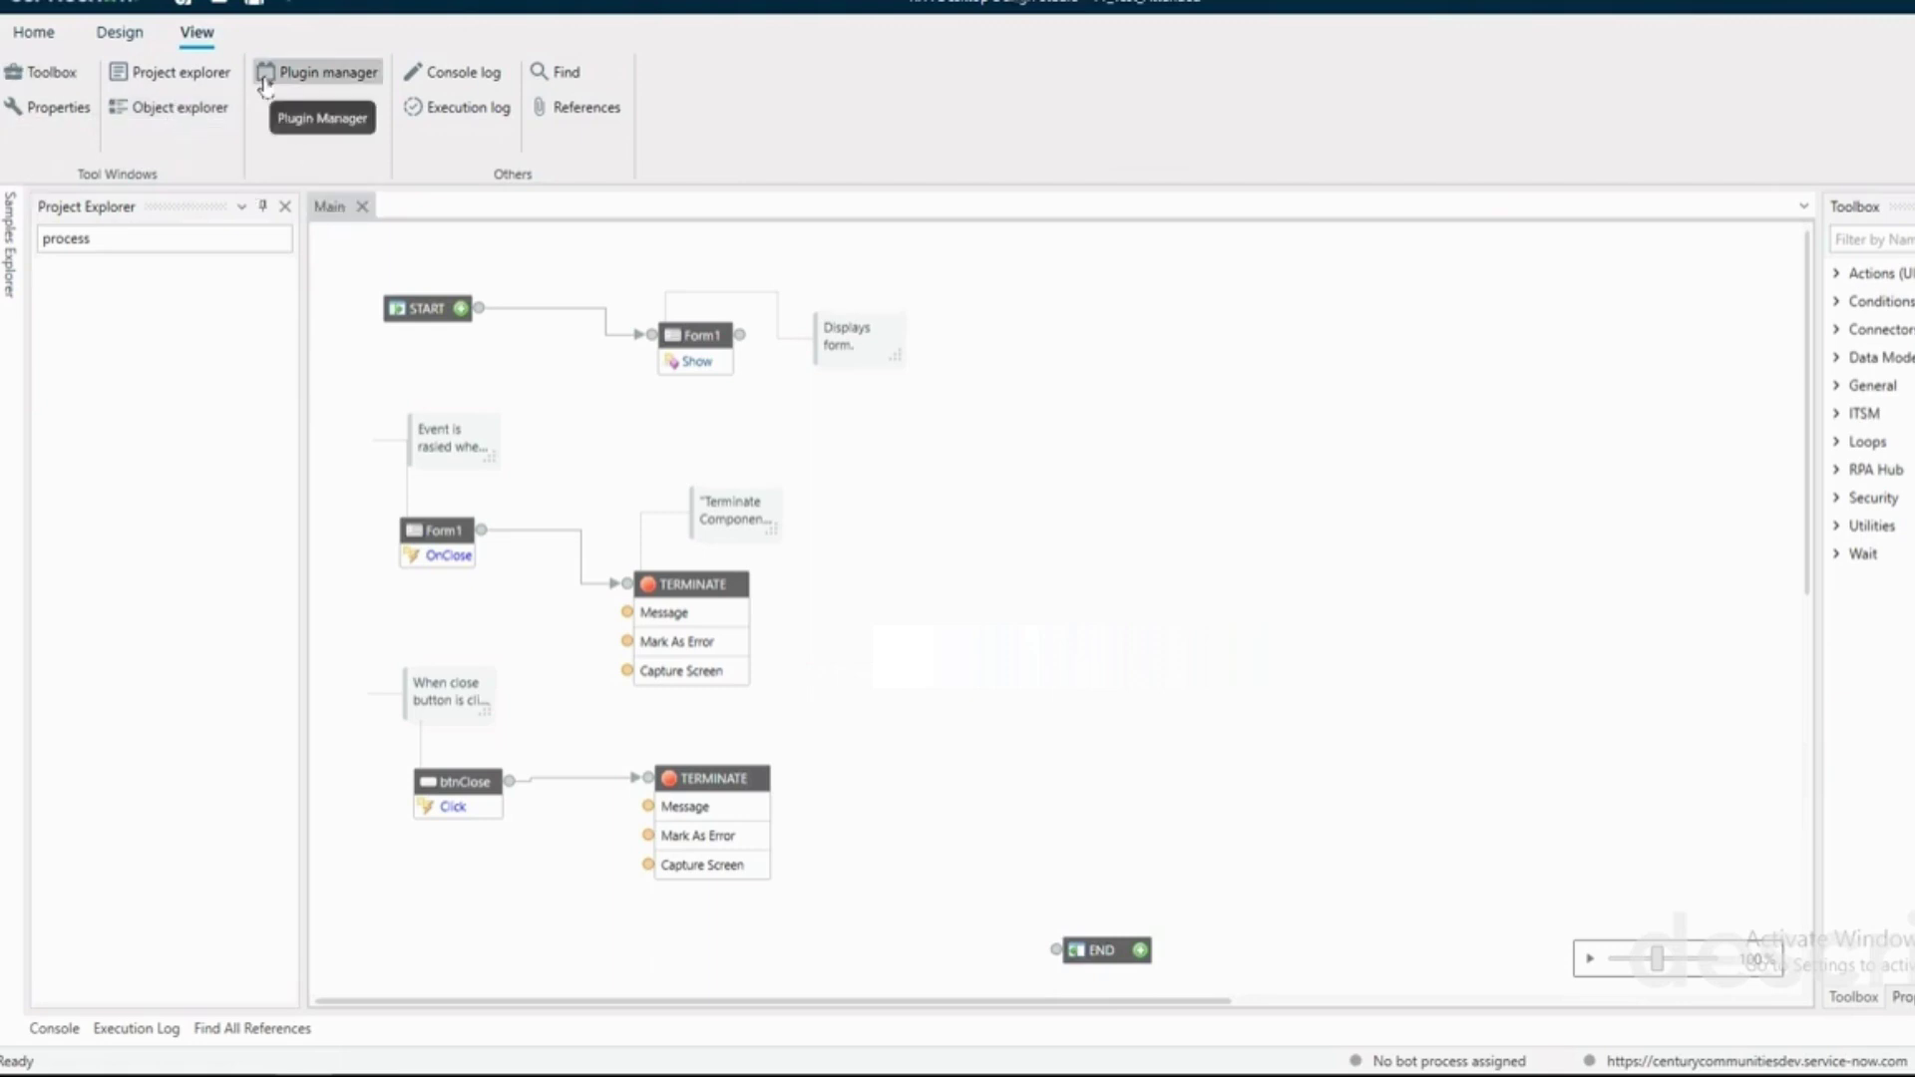
{"action": "left_click", "coordinate": [55, 76]}
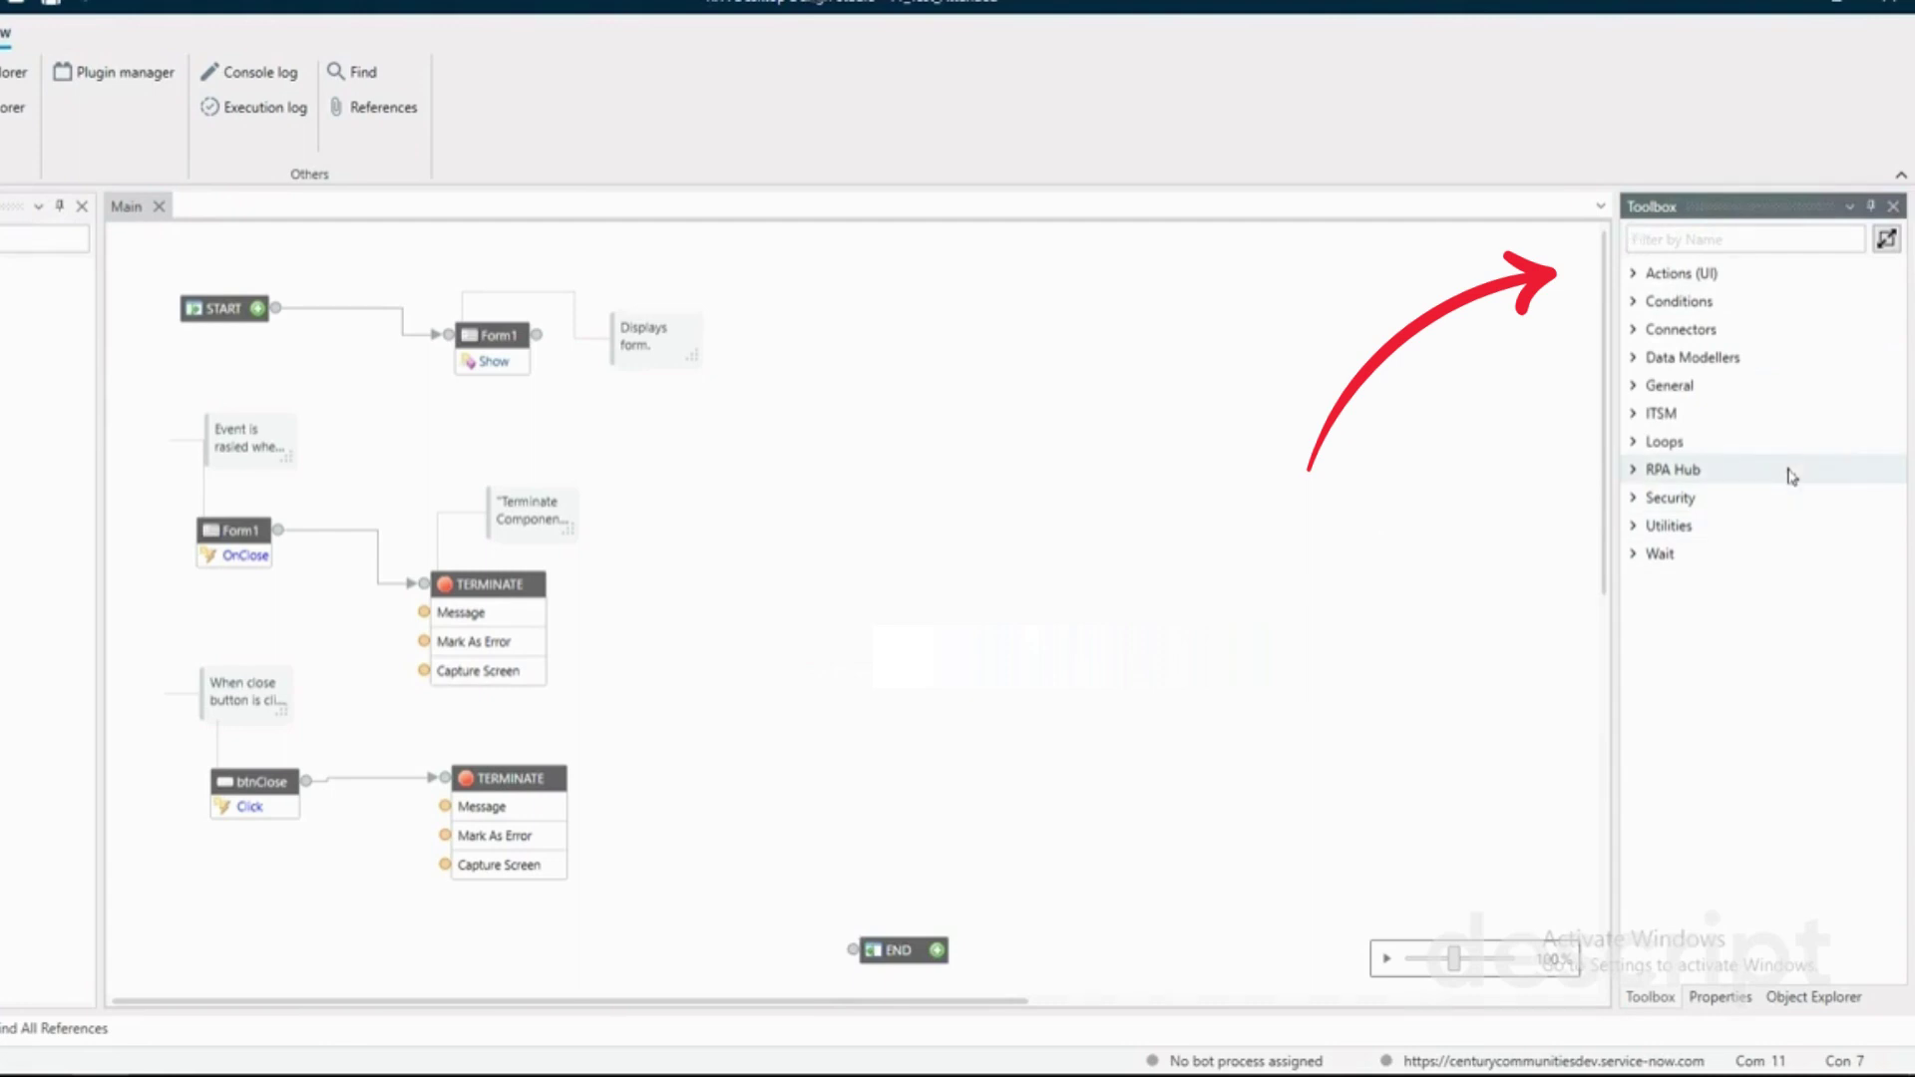
{"action": "left_click", "coordinate": [1635, 278]}
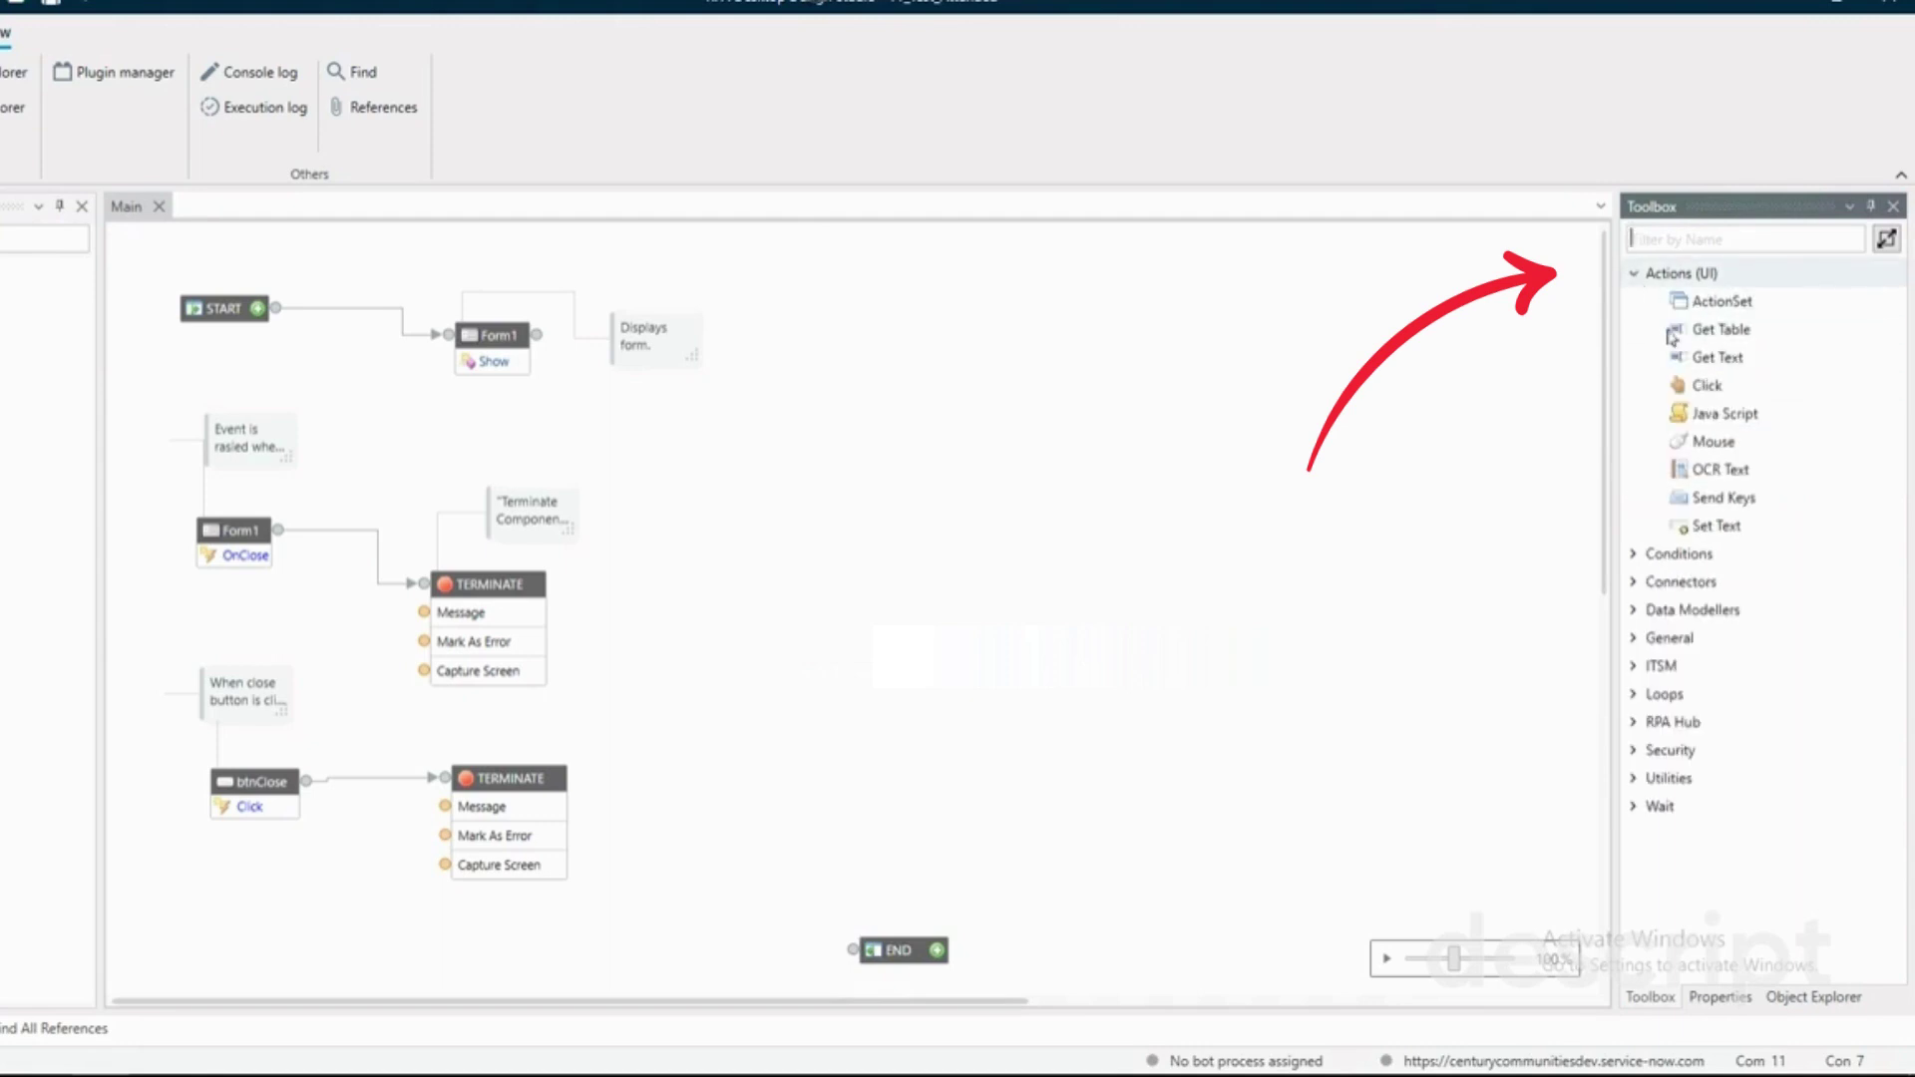
{"action": "left_click_drag", "start_coordinate": [1710, 441], "coordinate": [1015, 427]}
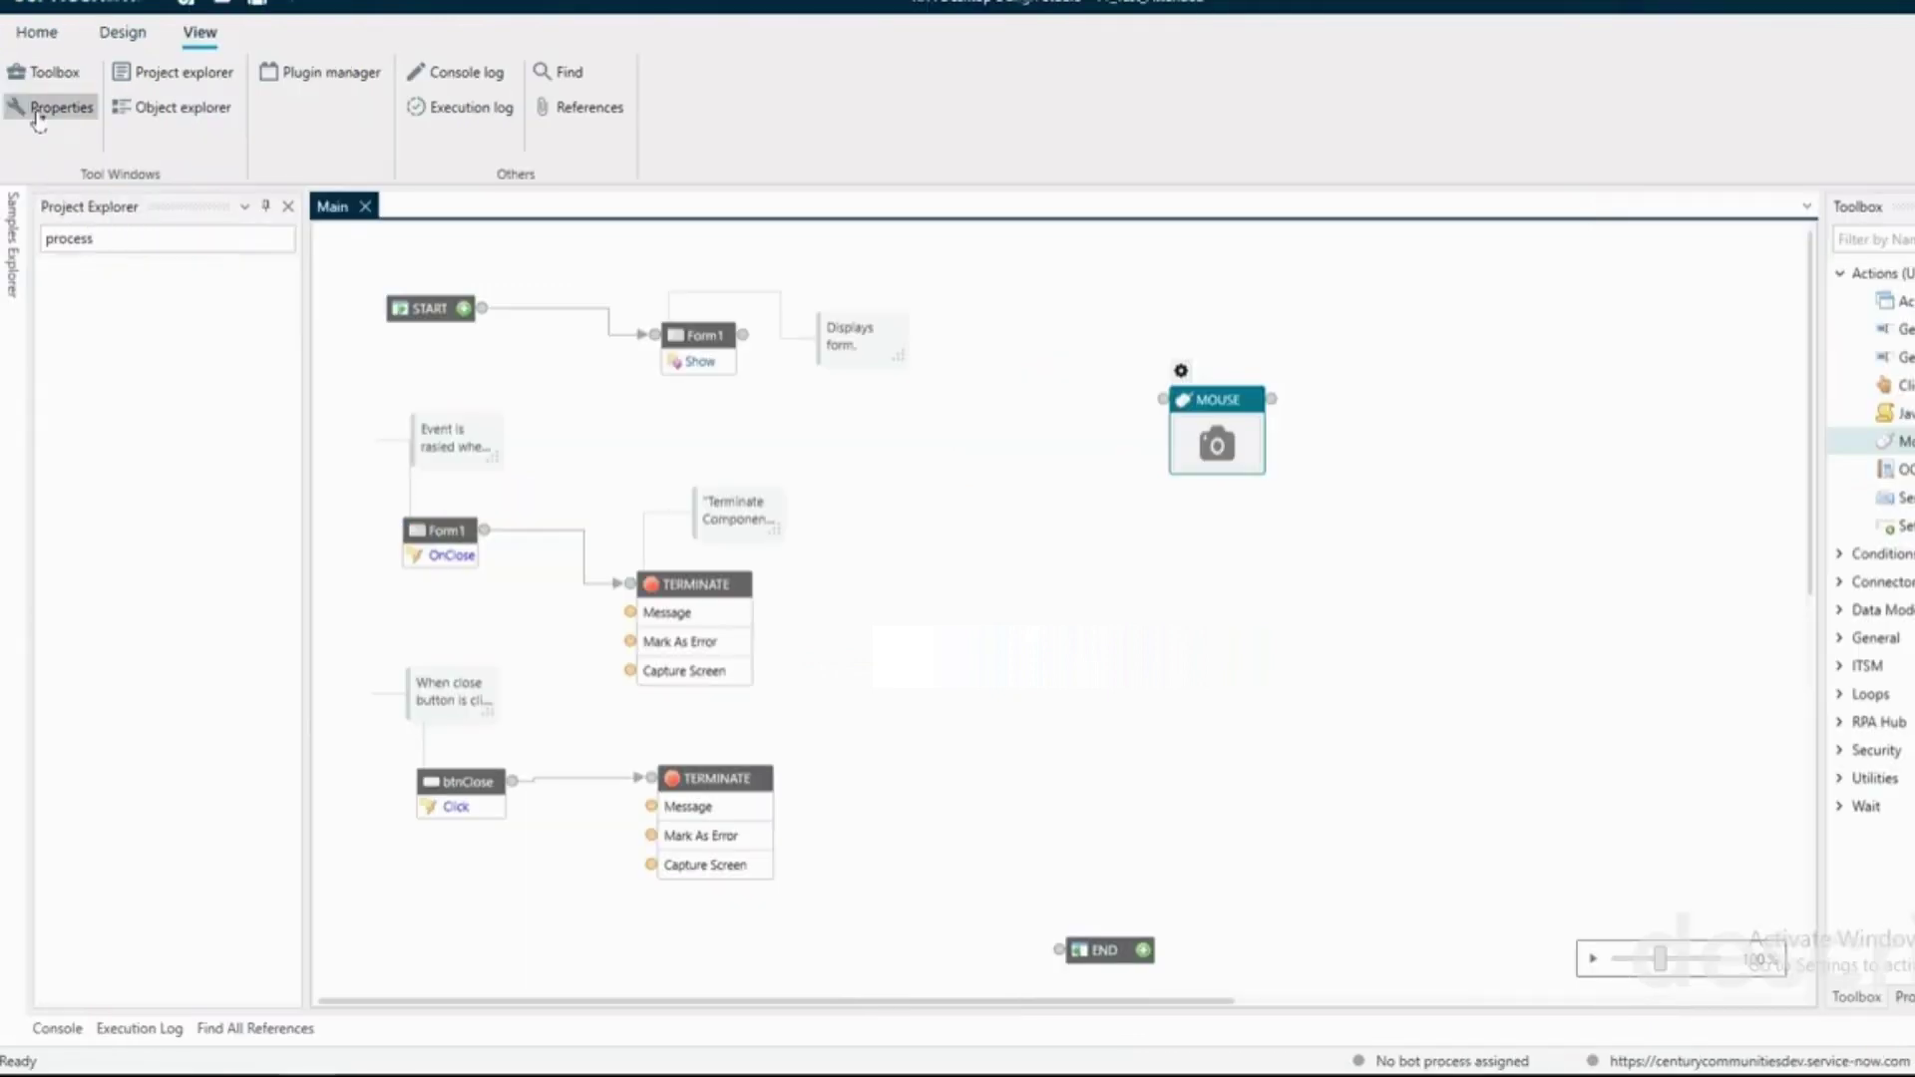
{"action": "left_click", "coordinate": [38, 112]}
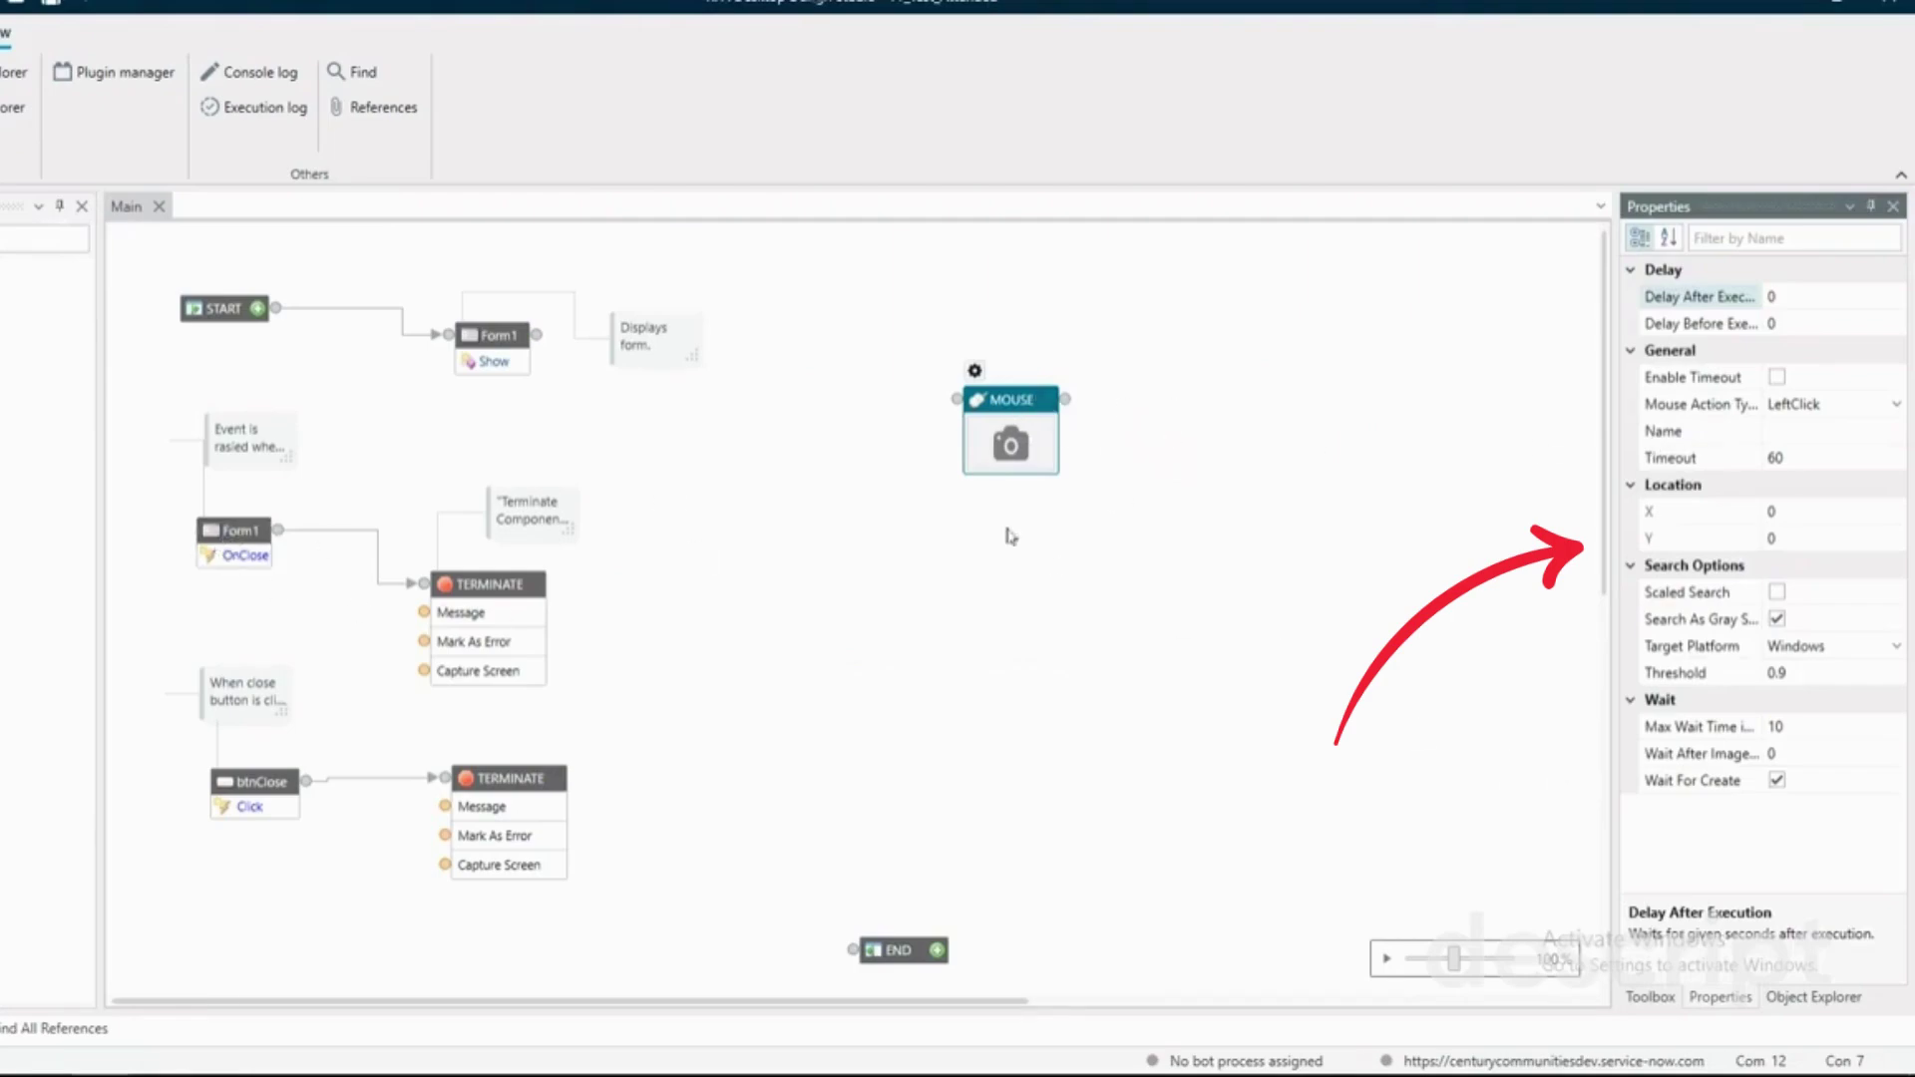
{"action": "left_click", "coordinate": [1023, 401]}
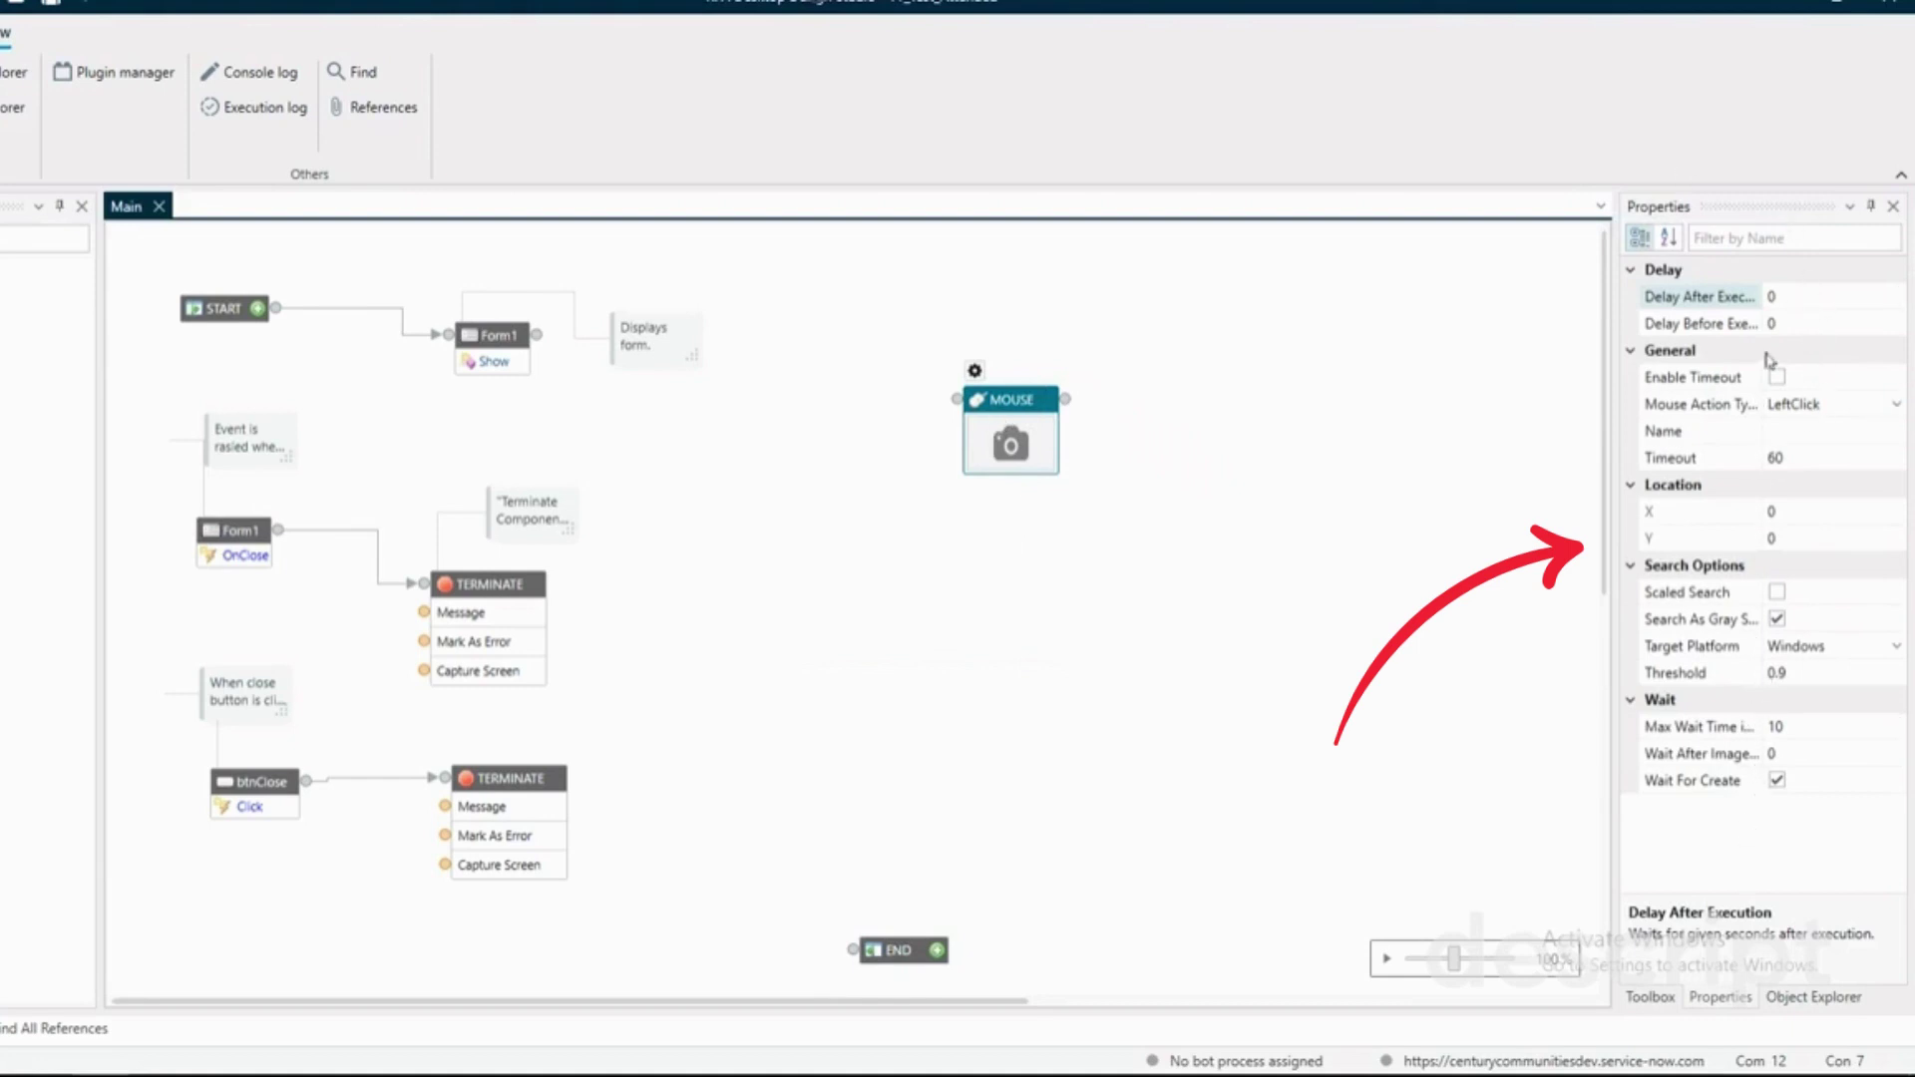
Expand YT_Test_Attended in the Project Explorer to view its contents, and display the Object Explorer
{"action": "left_click", "coordinate": [10, 76]}
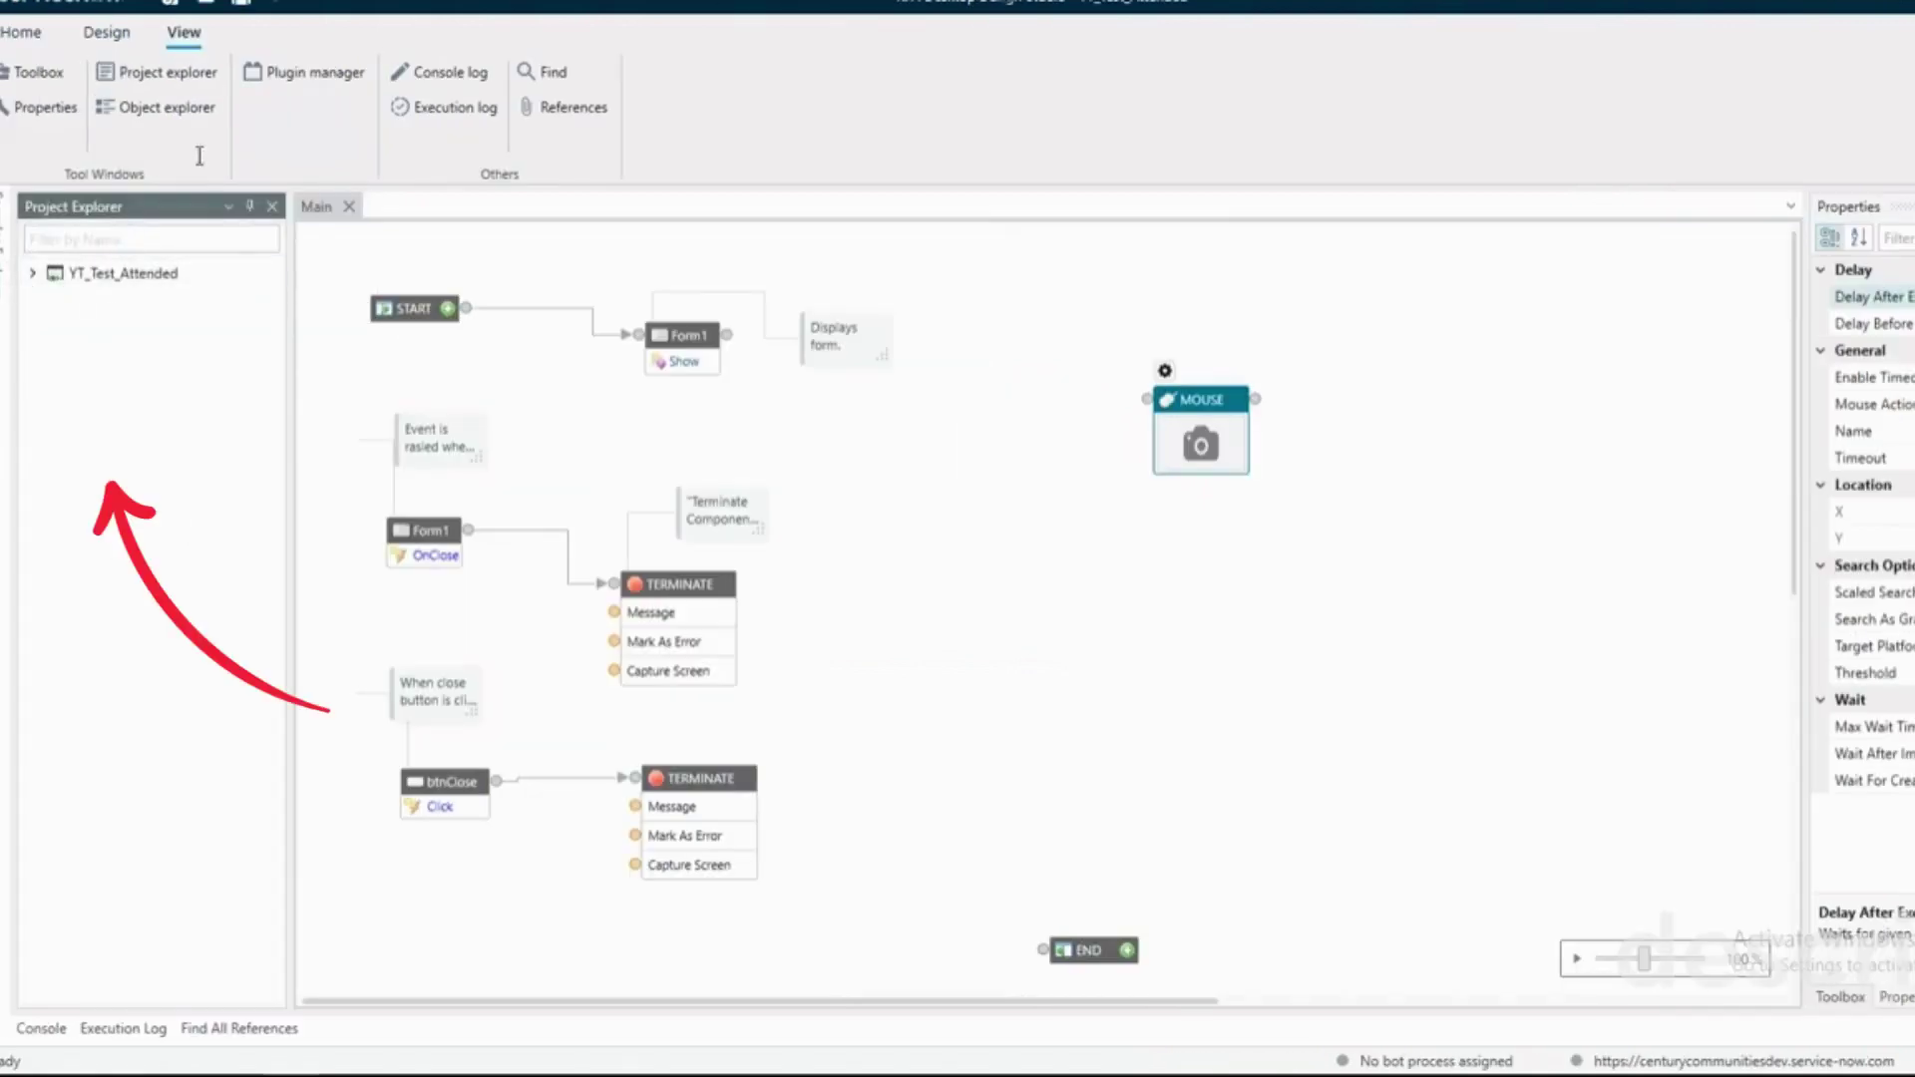
{"action": "left_click", "coordinate": [31, 277]}
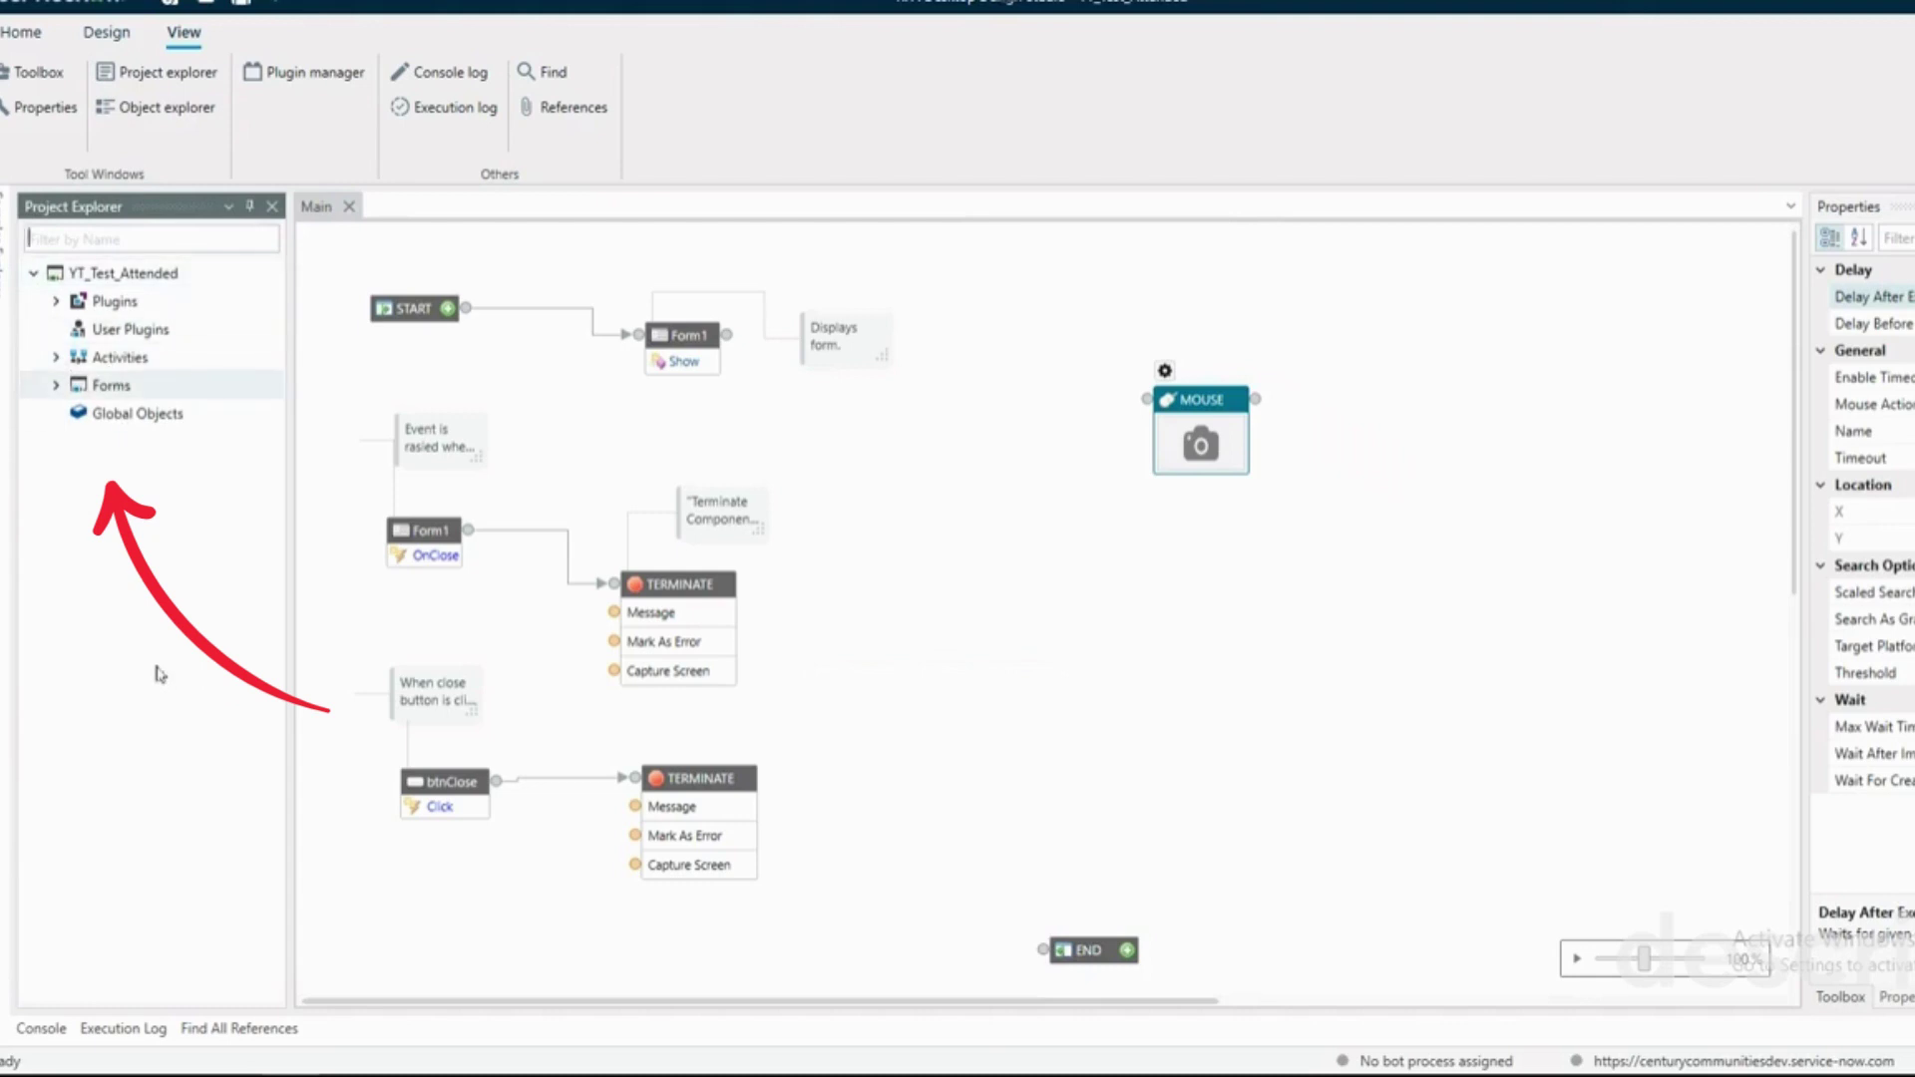
{"action": "left_click", "coordinate": [177, 122]}
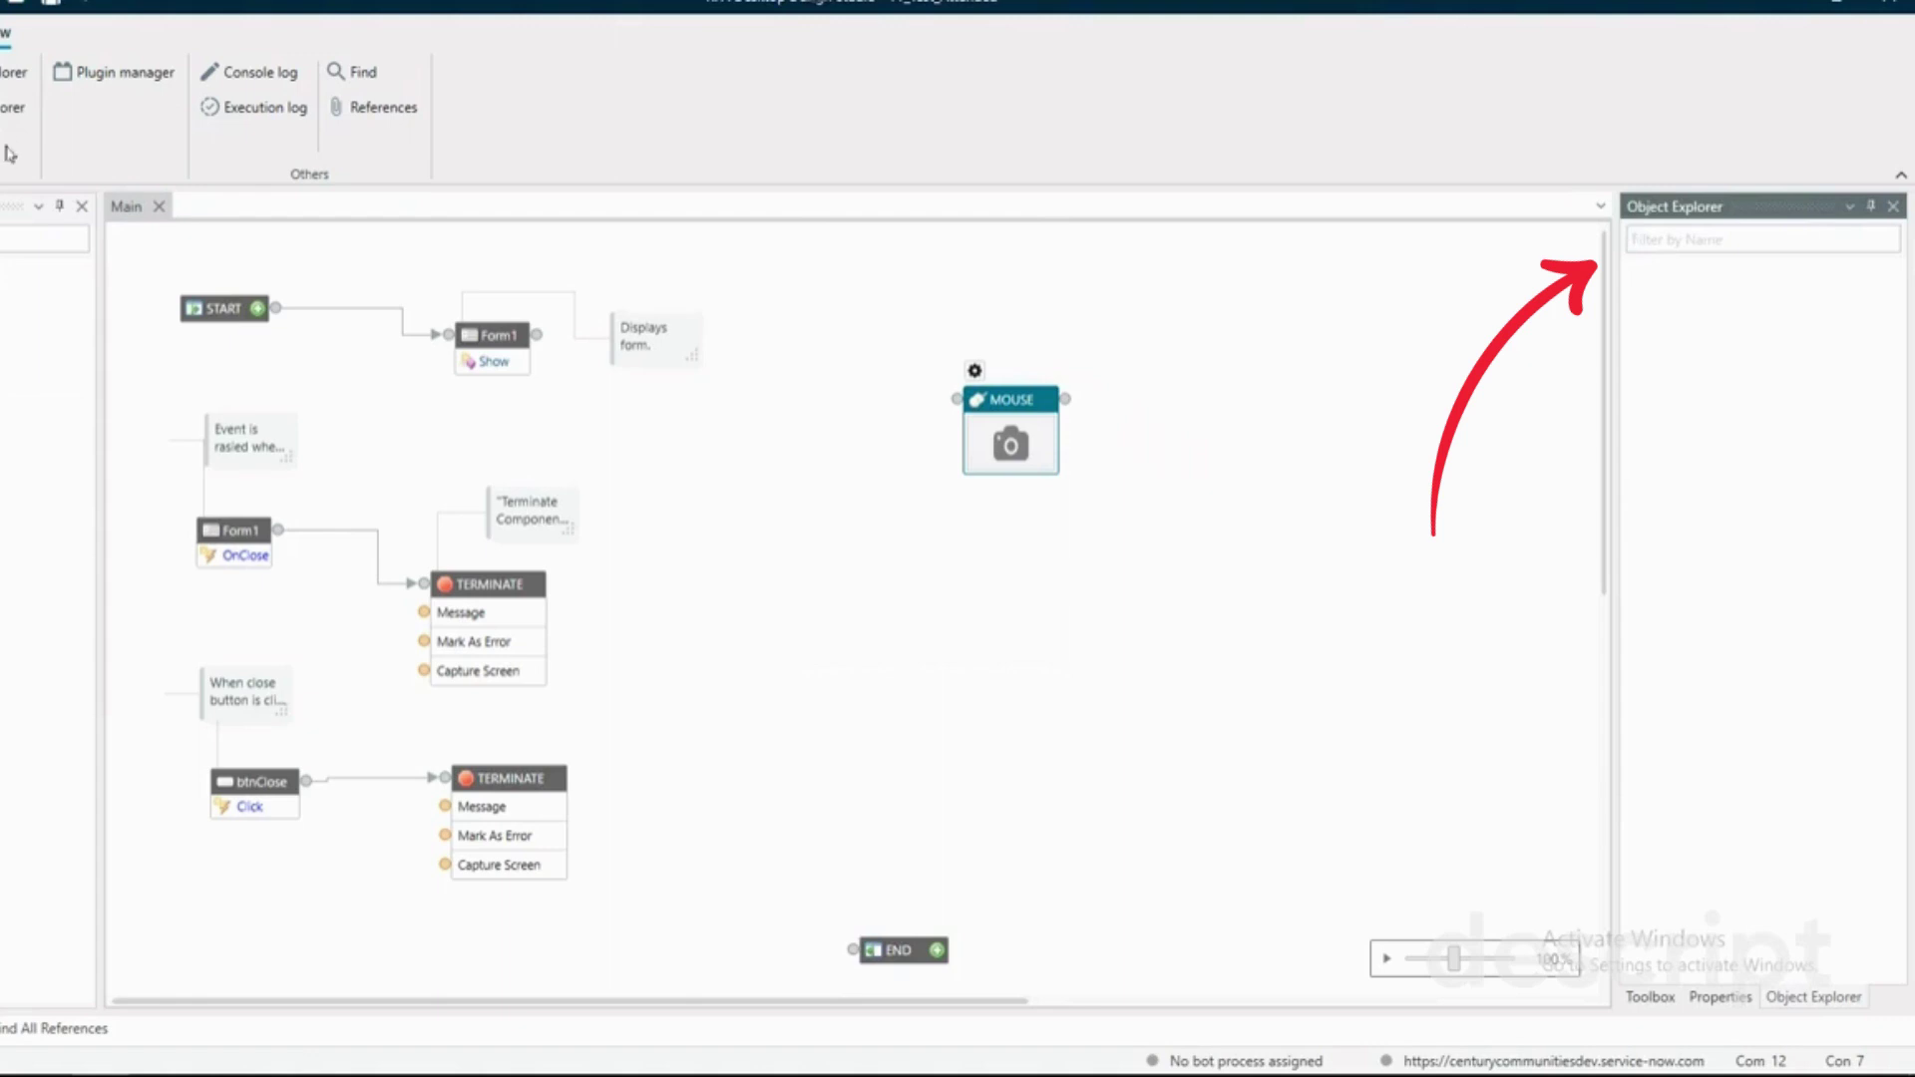
Filter the toolbox by "connectors" and add the Microsoft Excel connector to the project's Global Objects, expanding that group
{"action": "key", "text": "ctrl+alt+x"}
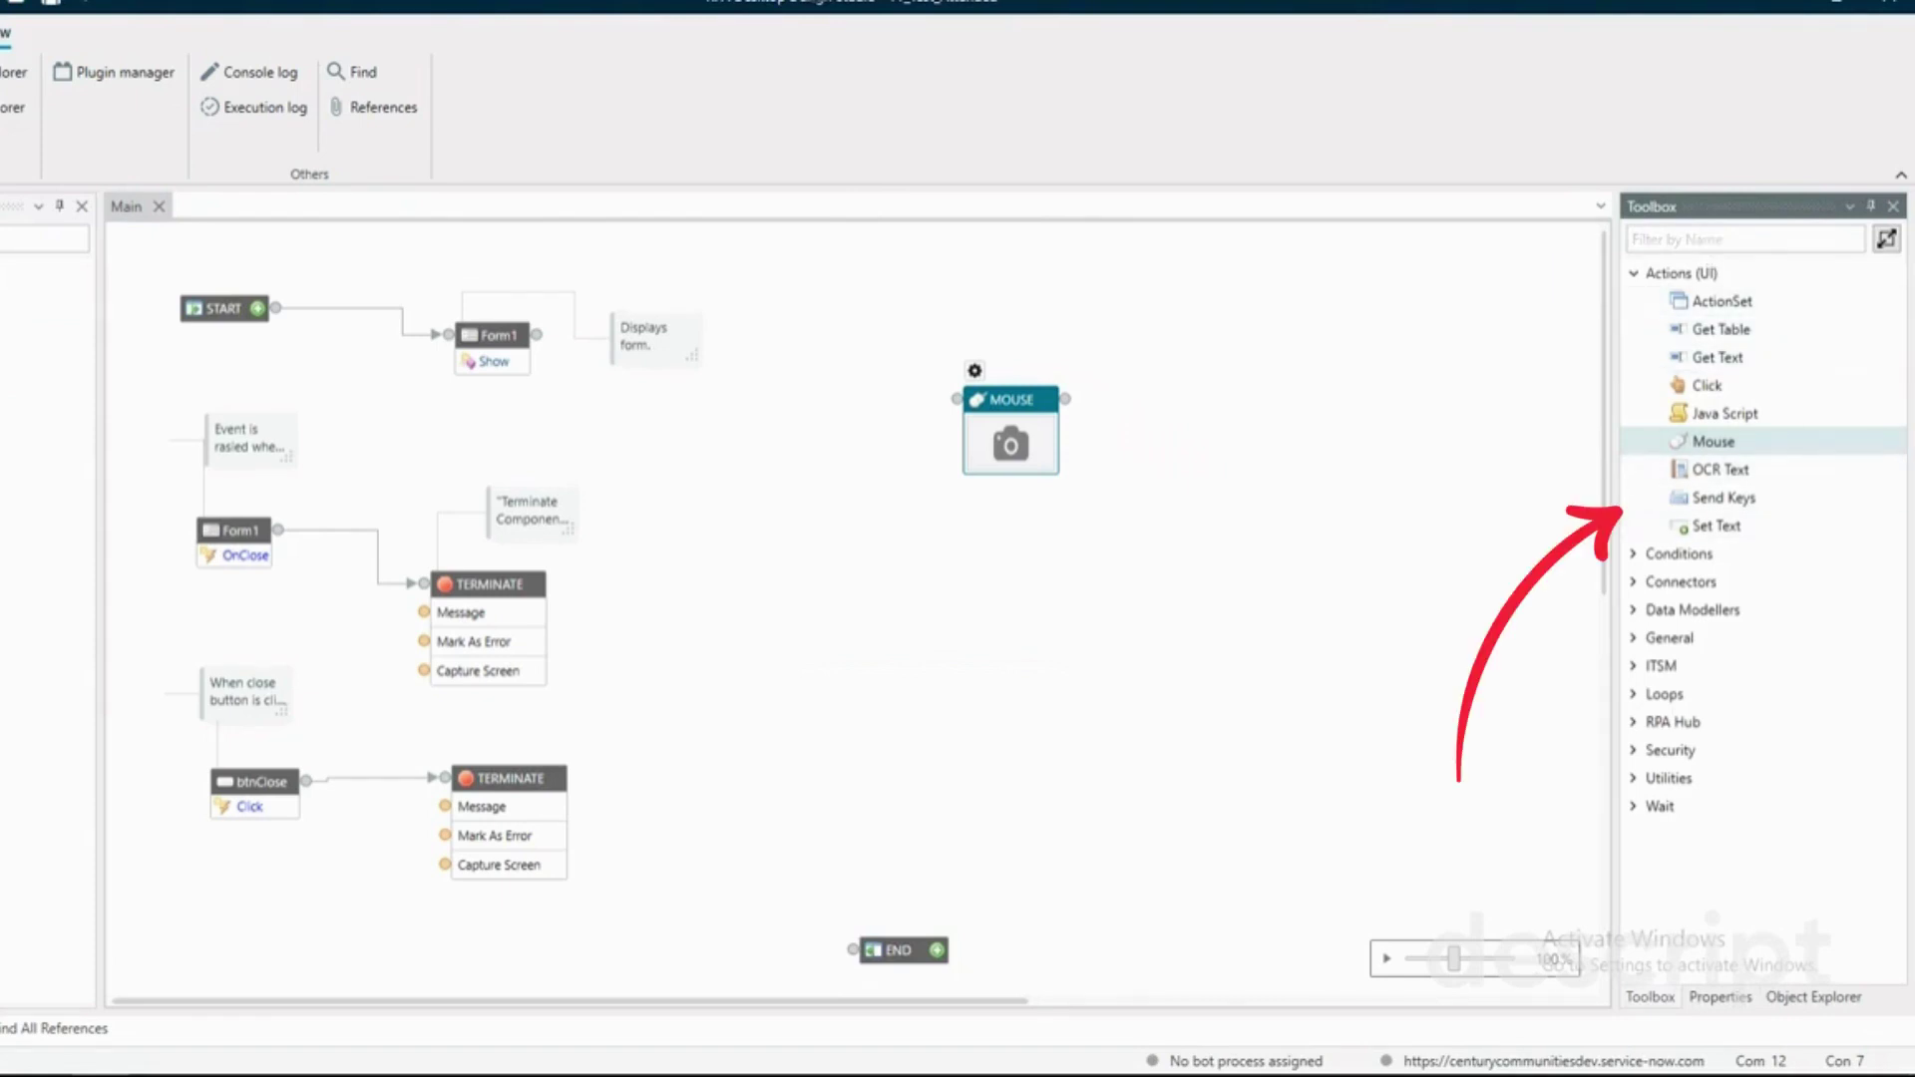
{"action": "type", "text": "connectors"}
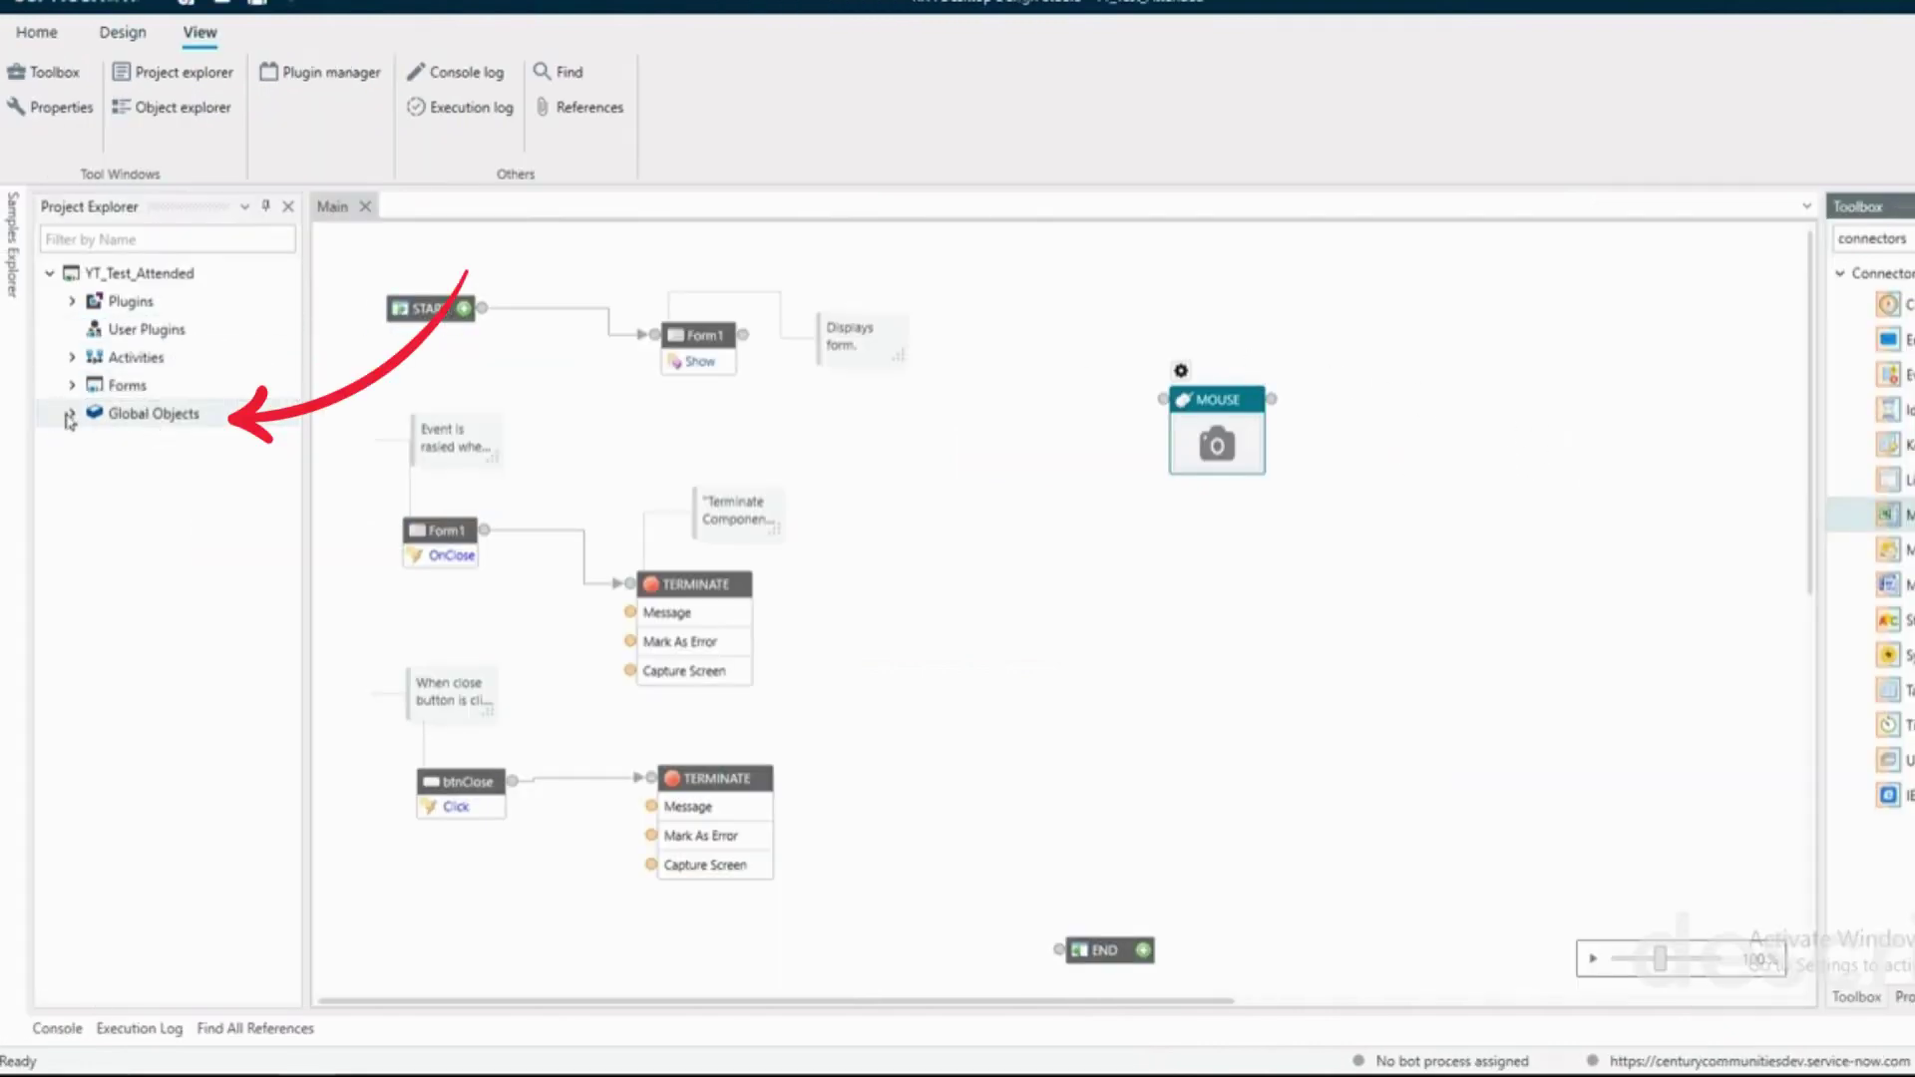
{"action": "left_click", "coordinate": [71, 414]}
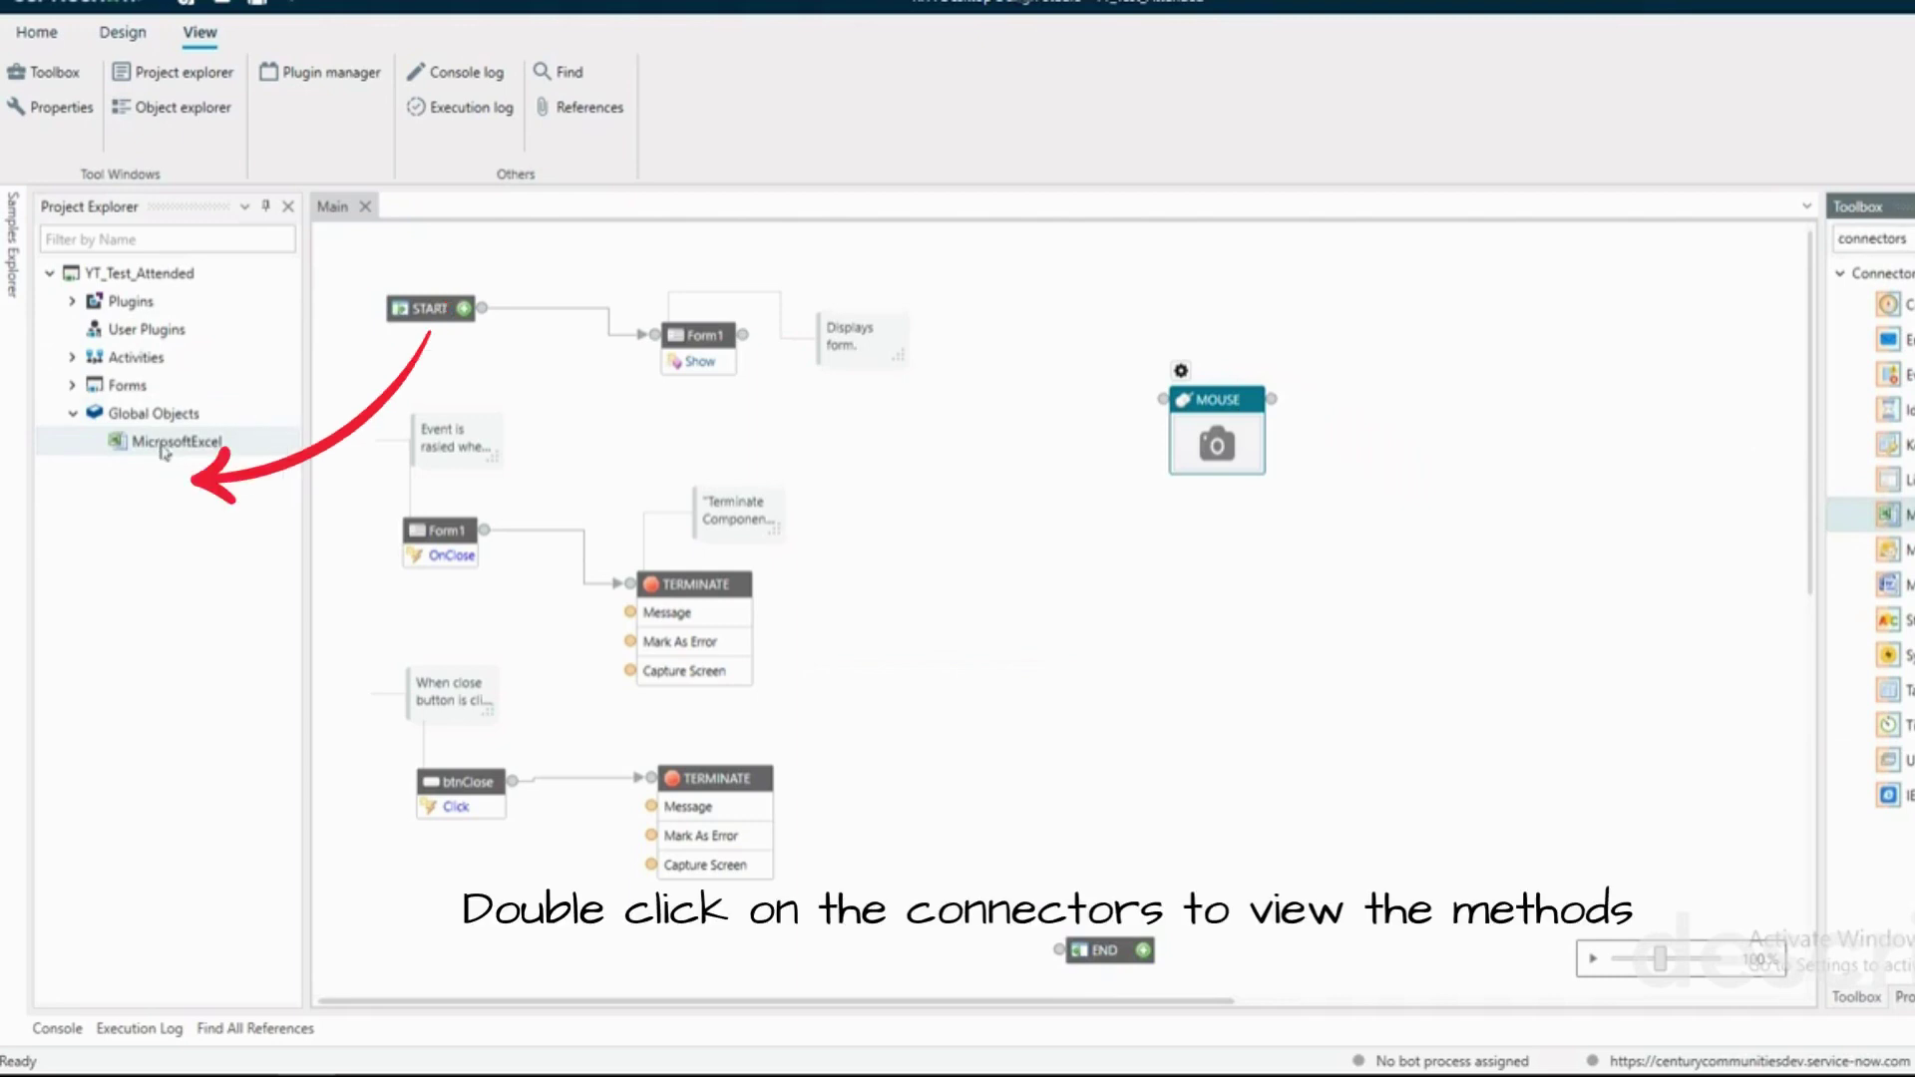
Display the MicrosoftExcel connector's methods in the Object Explorer and look through the whole list
{"action": "left_click", "coordinate": [165, 451]}
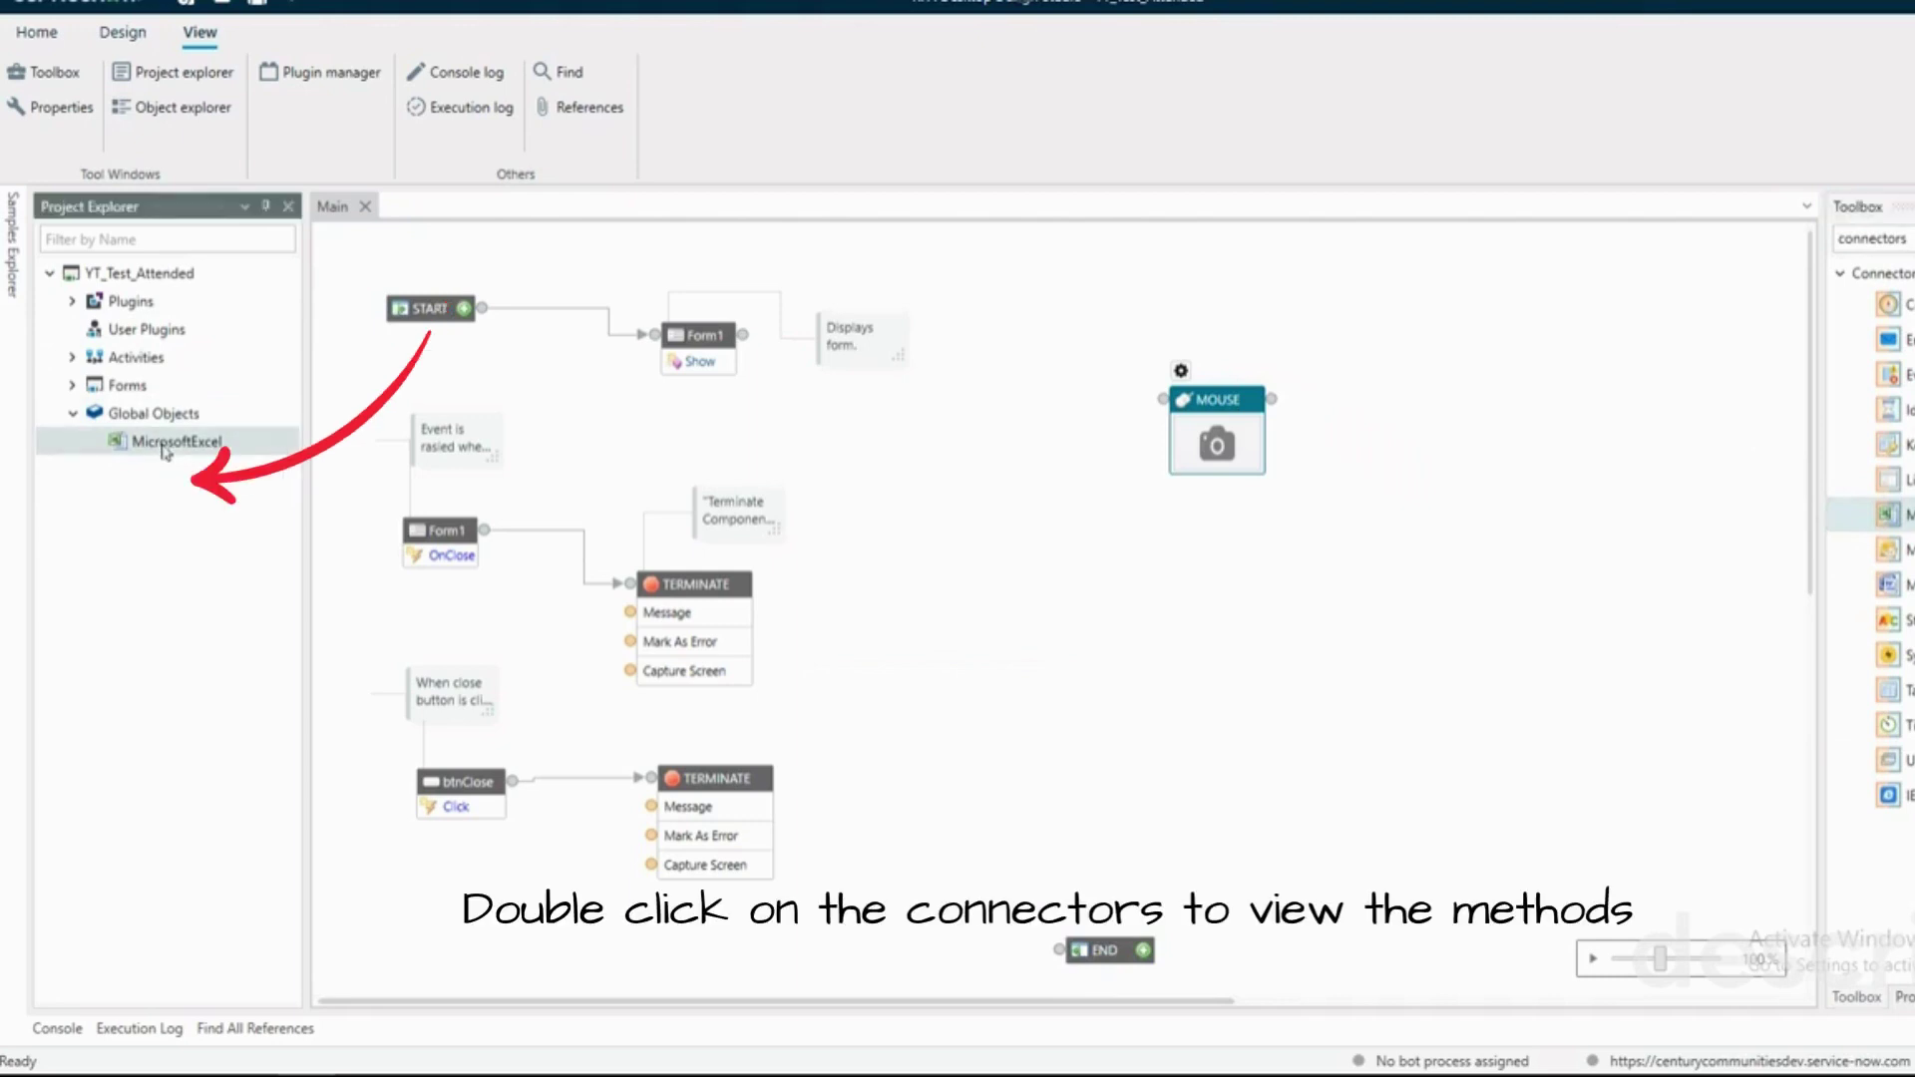
{"action": "double_click", "coordinate": [165, 451]}
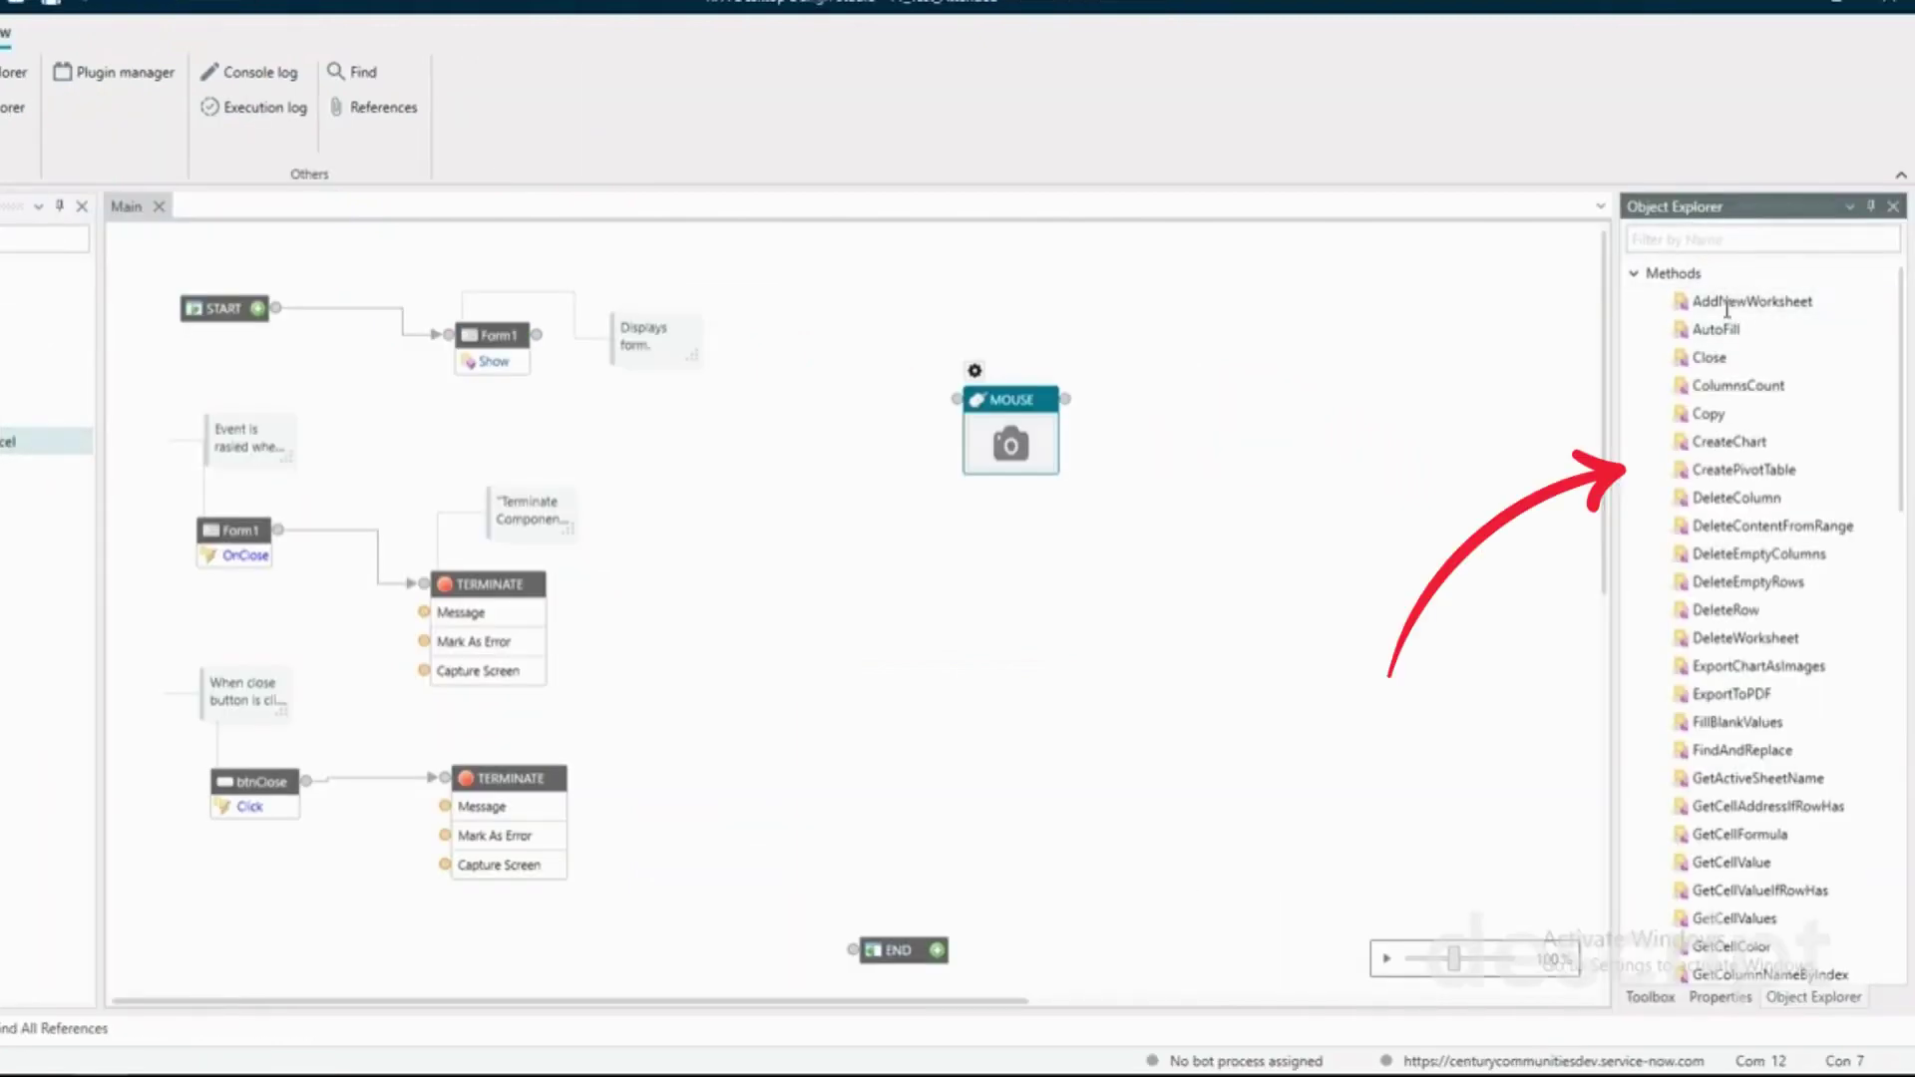
{"action": "scroll", "coordinate": [1787, 641], "scroll_direction": "down", "scroll_amount": 5}
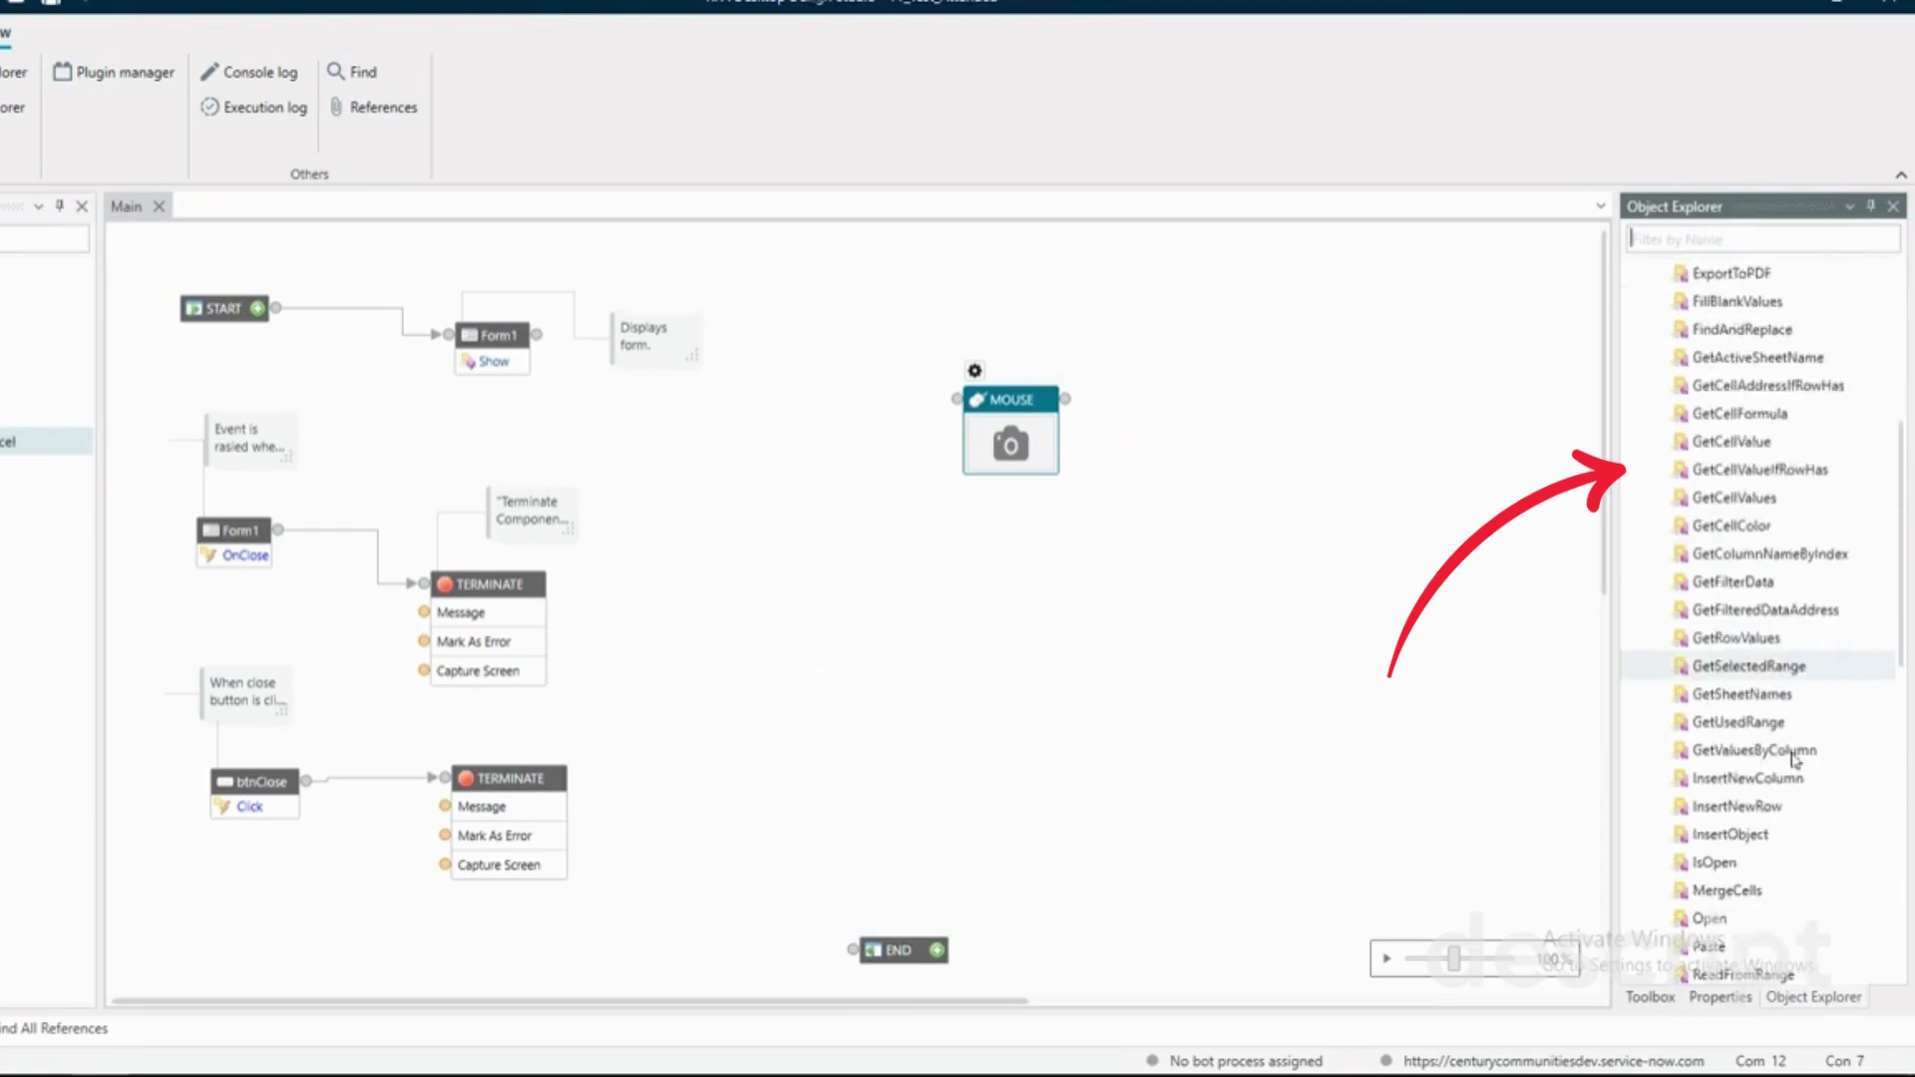
{"action": "scroll", "coordinate": [1796, 760], "scroll_direction": "down", "scroll_amount": 6}
{"action": "scroll", "coordinate": [1736, 605], "scroll_direction": "up", "scroll_amount": 11}
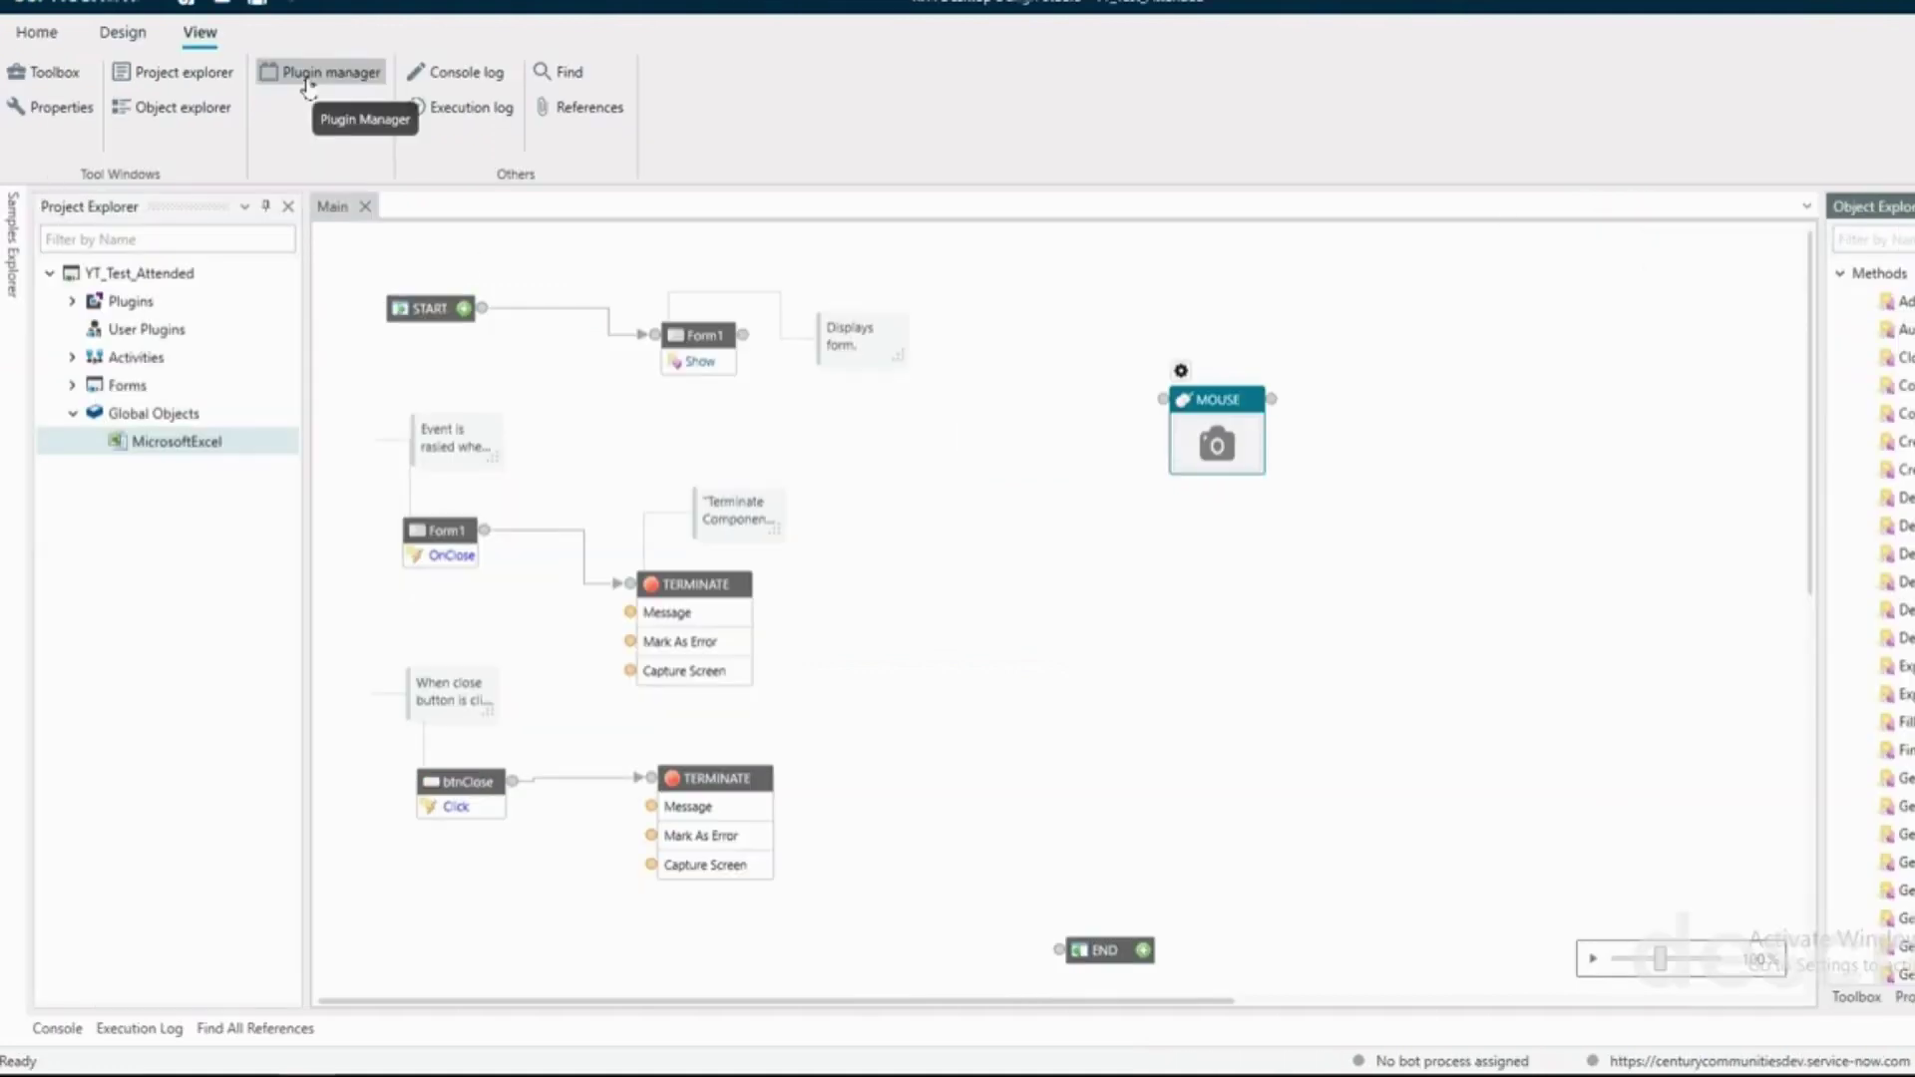
Look through the available plugins in the Plugins Manager, check the versions offered for the Windows plugin, and close it without installing anything
{"action": "left_click", "coordinate": [308, 87]}
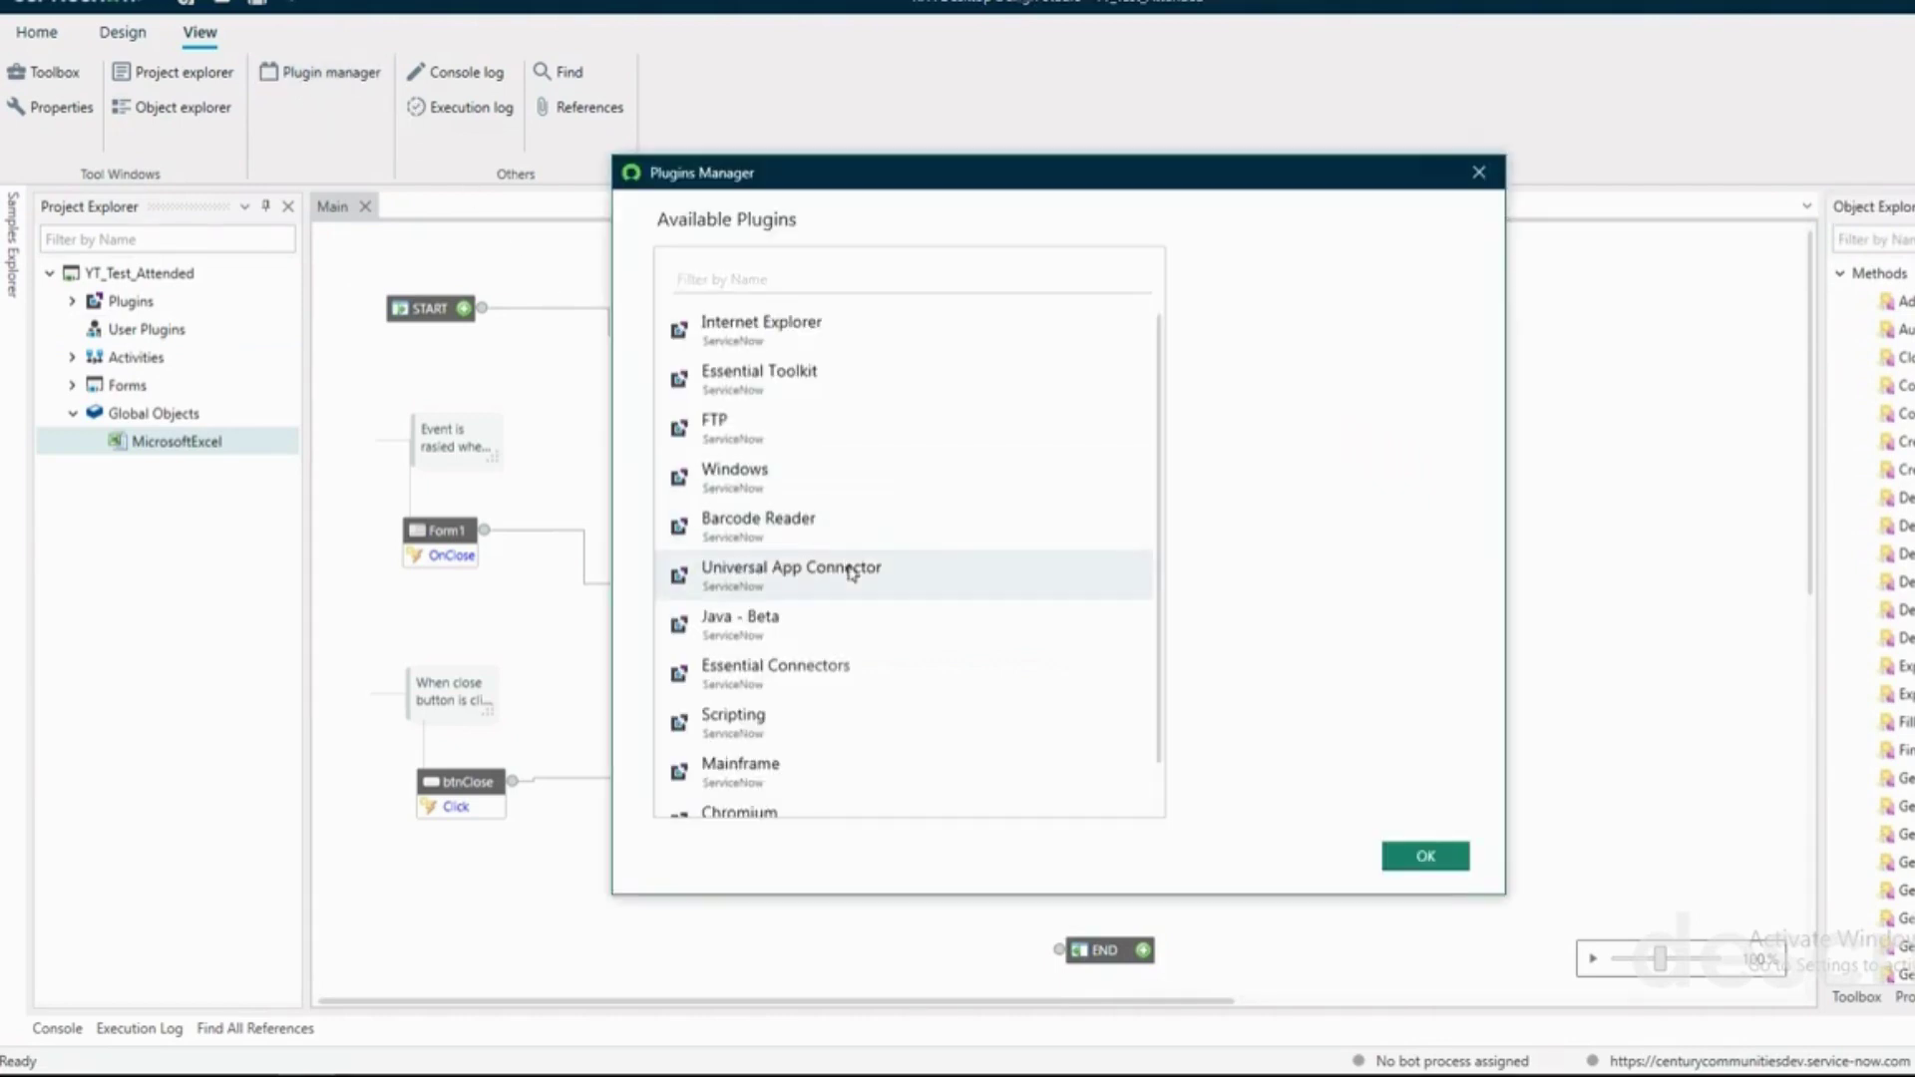
{"action": "scroll", "coordinate": [850, 572], "scroll_direction": "down", "scroll_amount": 1}
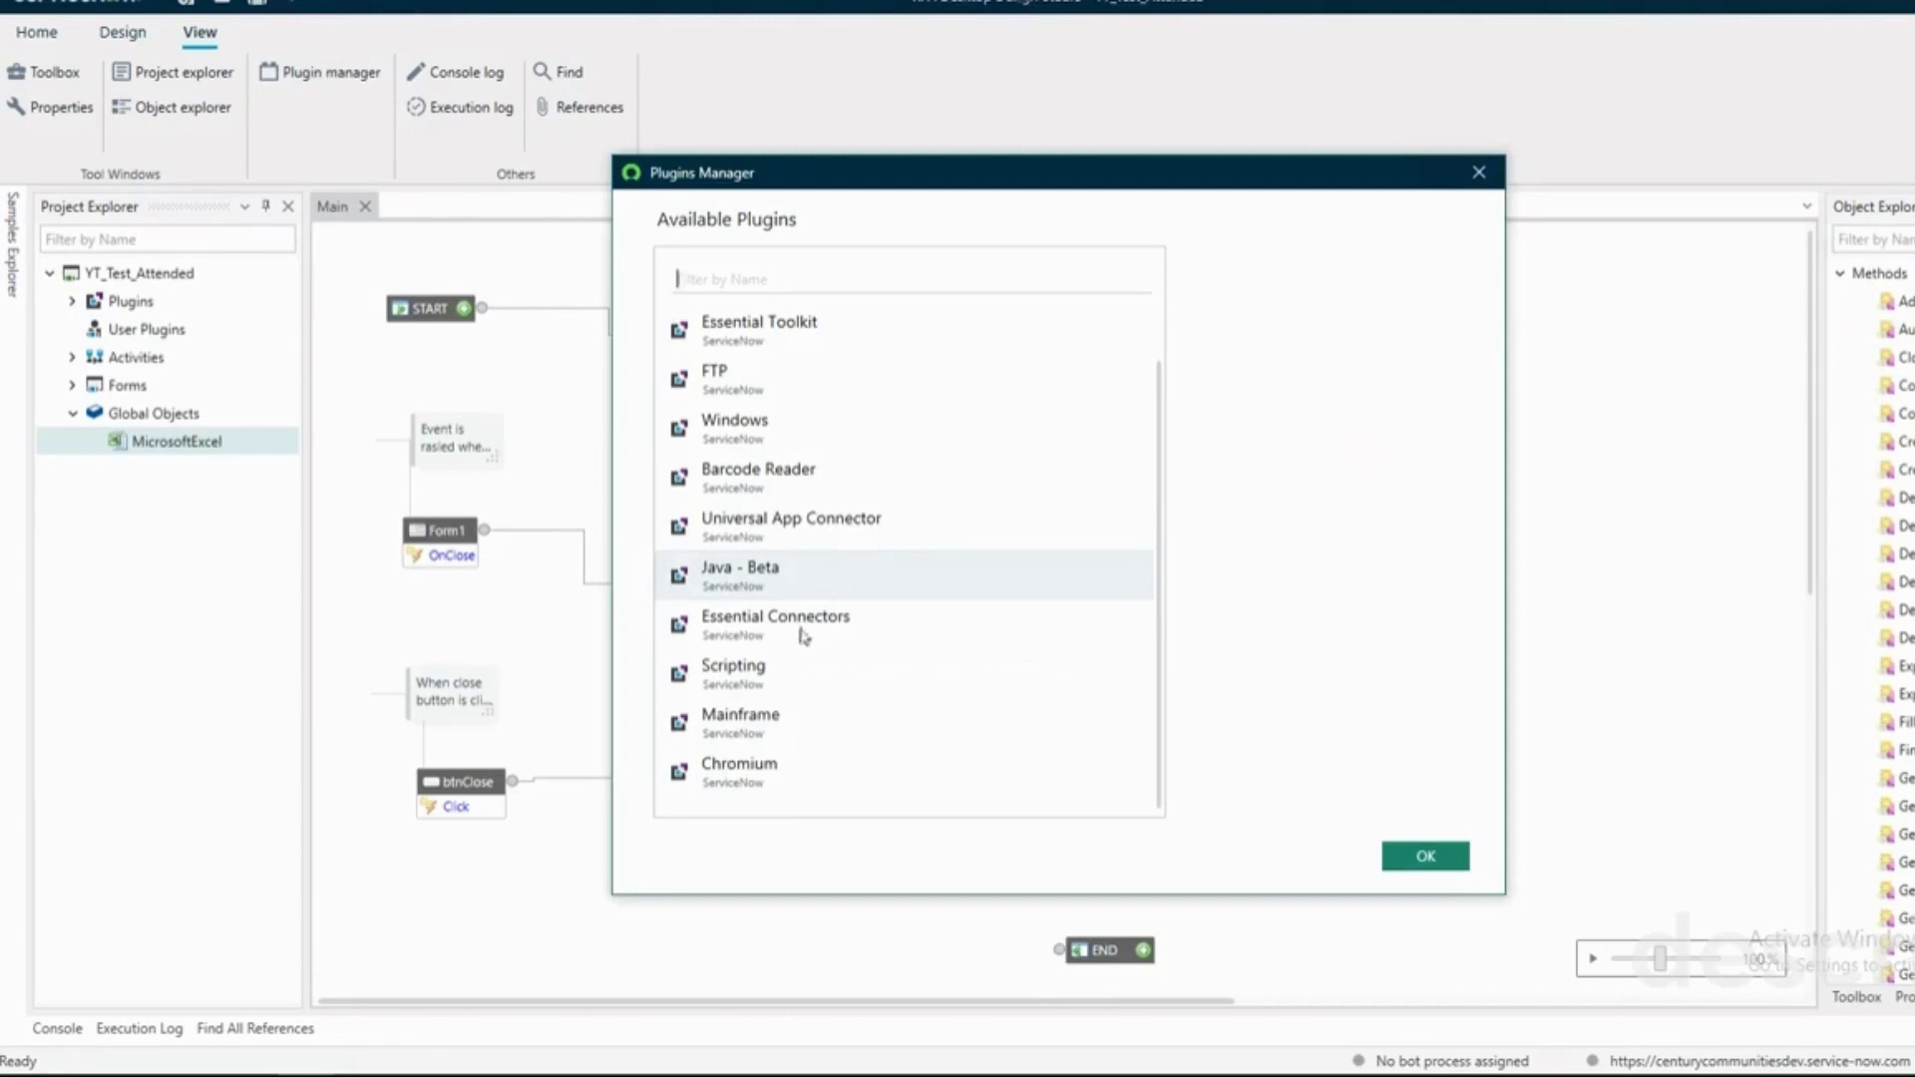
{"action": "scroll", "coordinate": [806, 733], "scroll_direction": "up", "scroll_amount": 1}
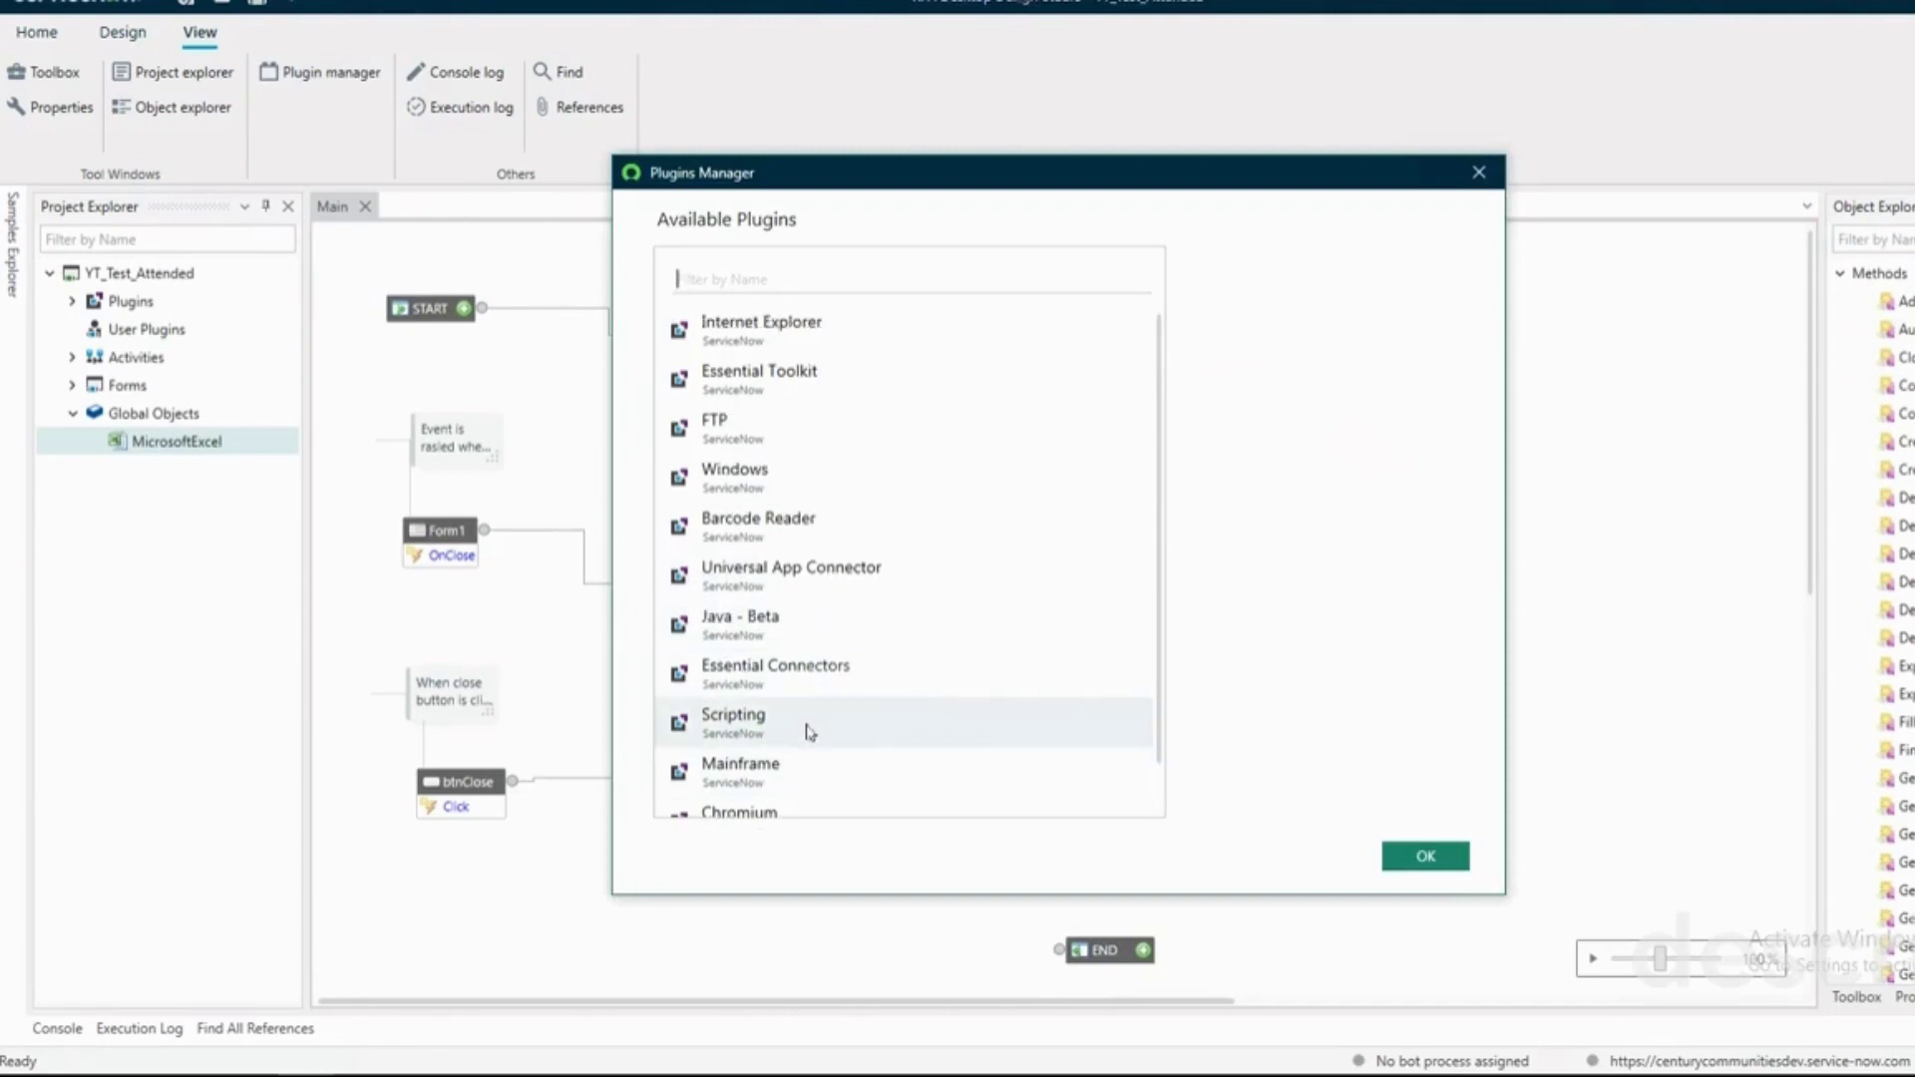
{"action": "left_click", "coordinate": [749, 480]}
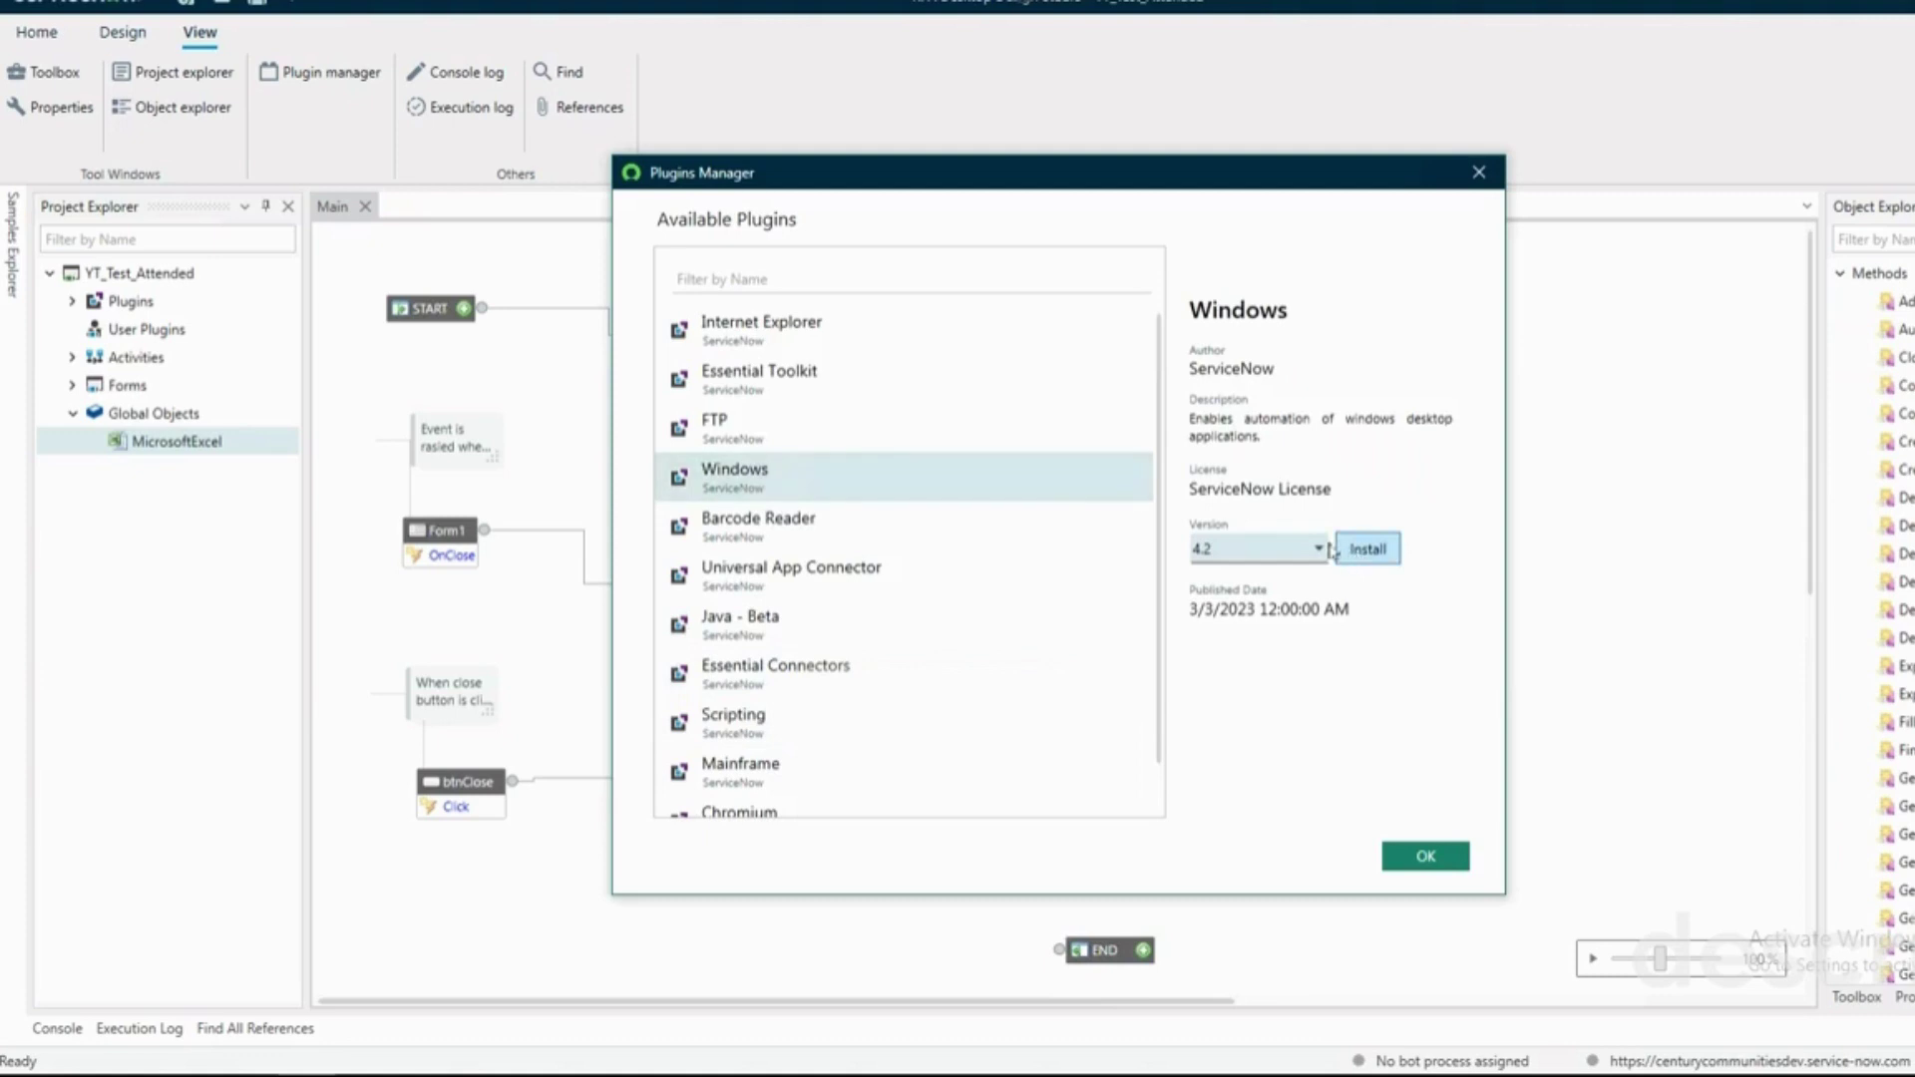
{"action": "left_click", "coordinate": [1320, 551]}
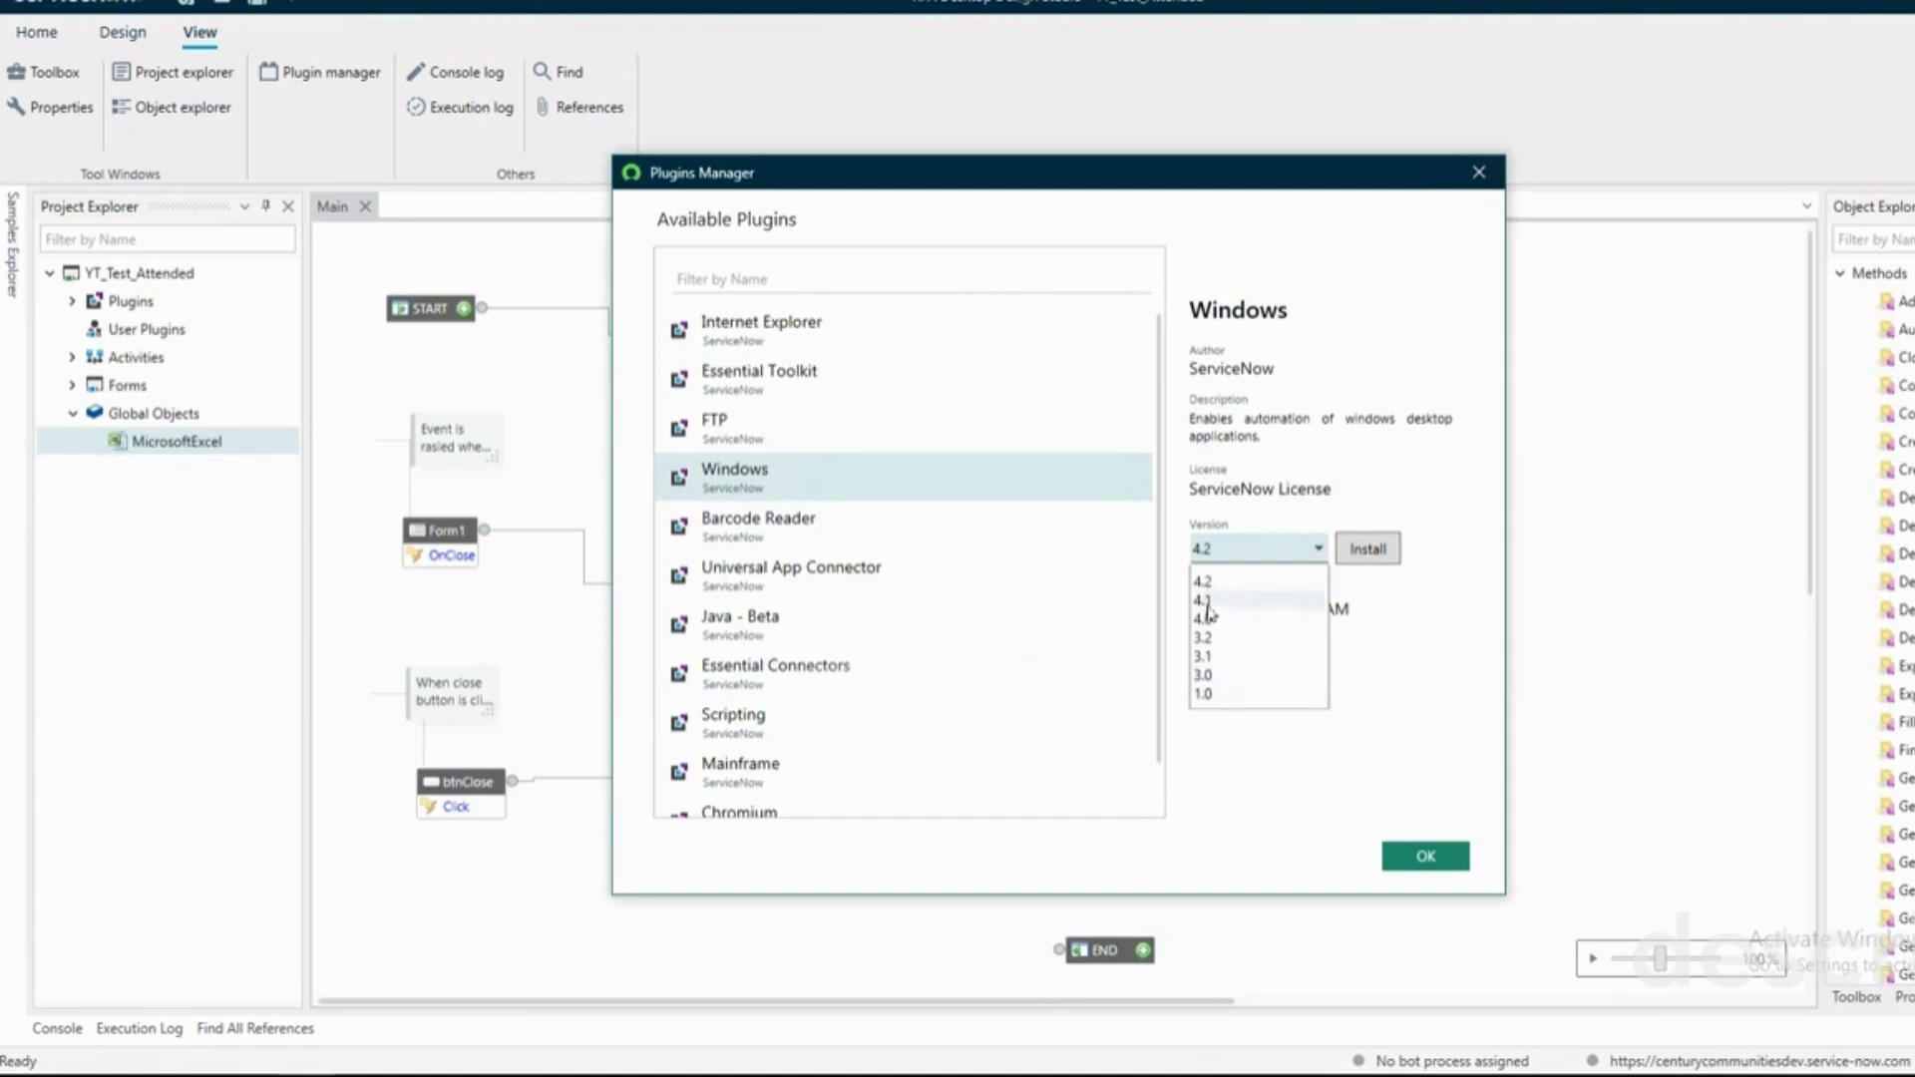
{"action": "left_click", "coordinate": [1423, 579]}
{"action": "left_click", "coordinate": [1480, 172]}
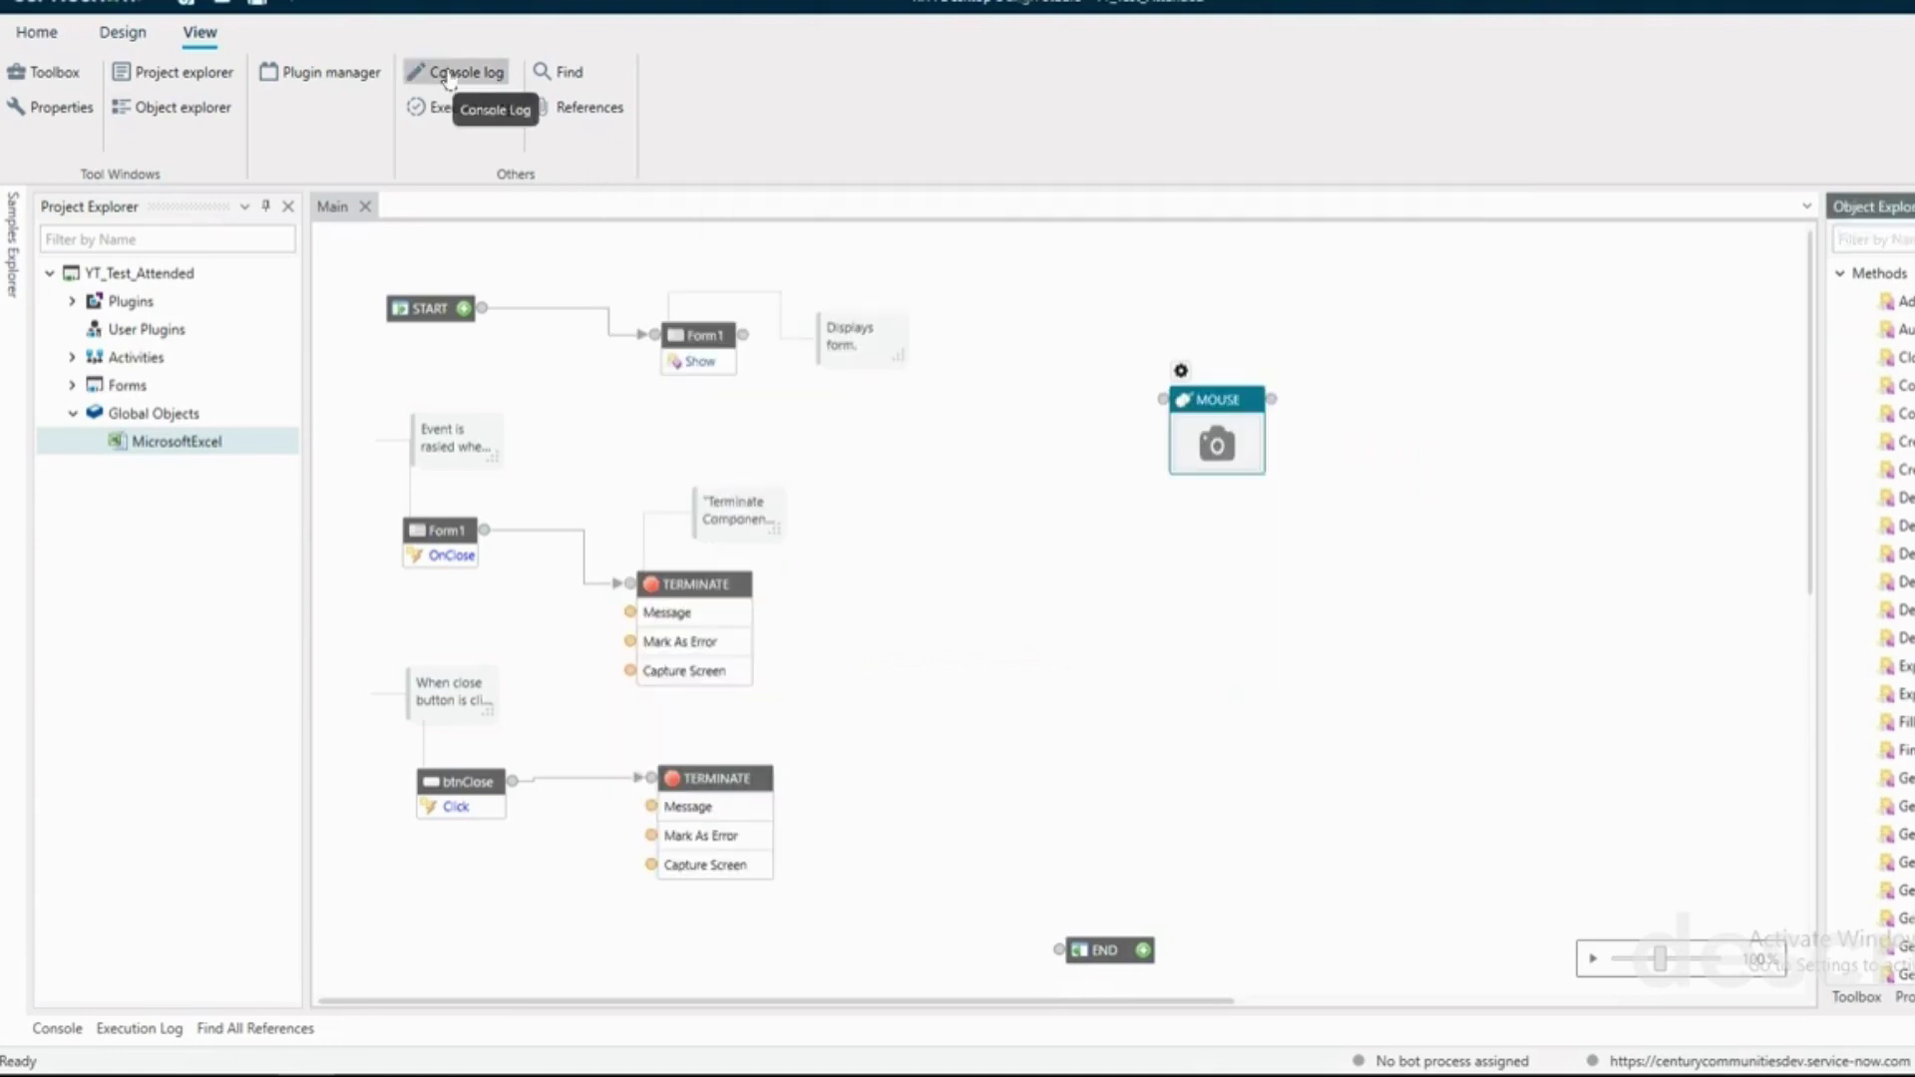
Display the project's console log and execution log
{"action": "left_click", "coordinate": [448, 74]}
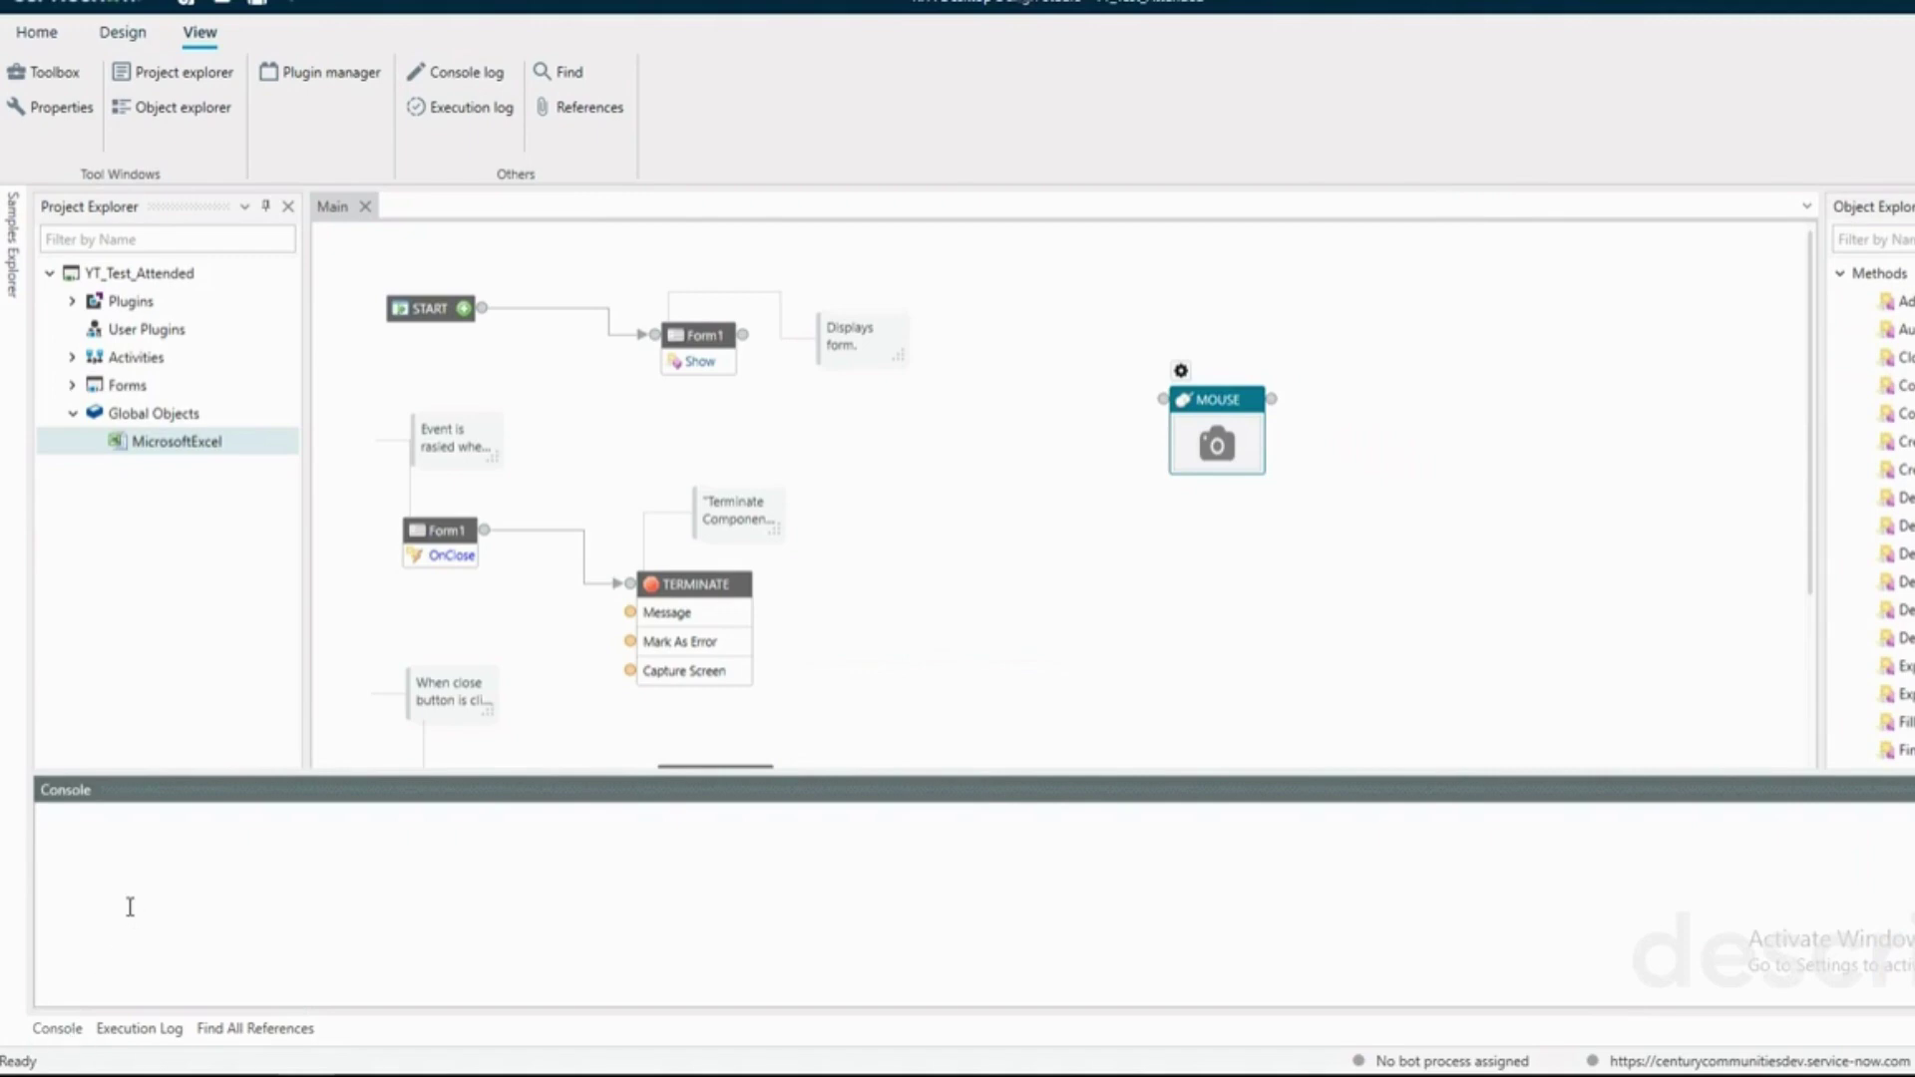
{"action": "left_click", "coordinate": [467, 110]}
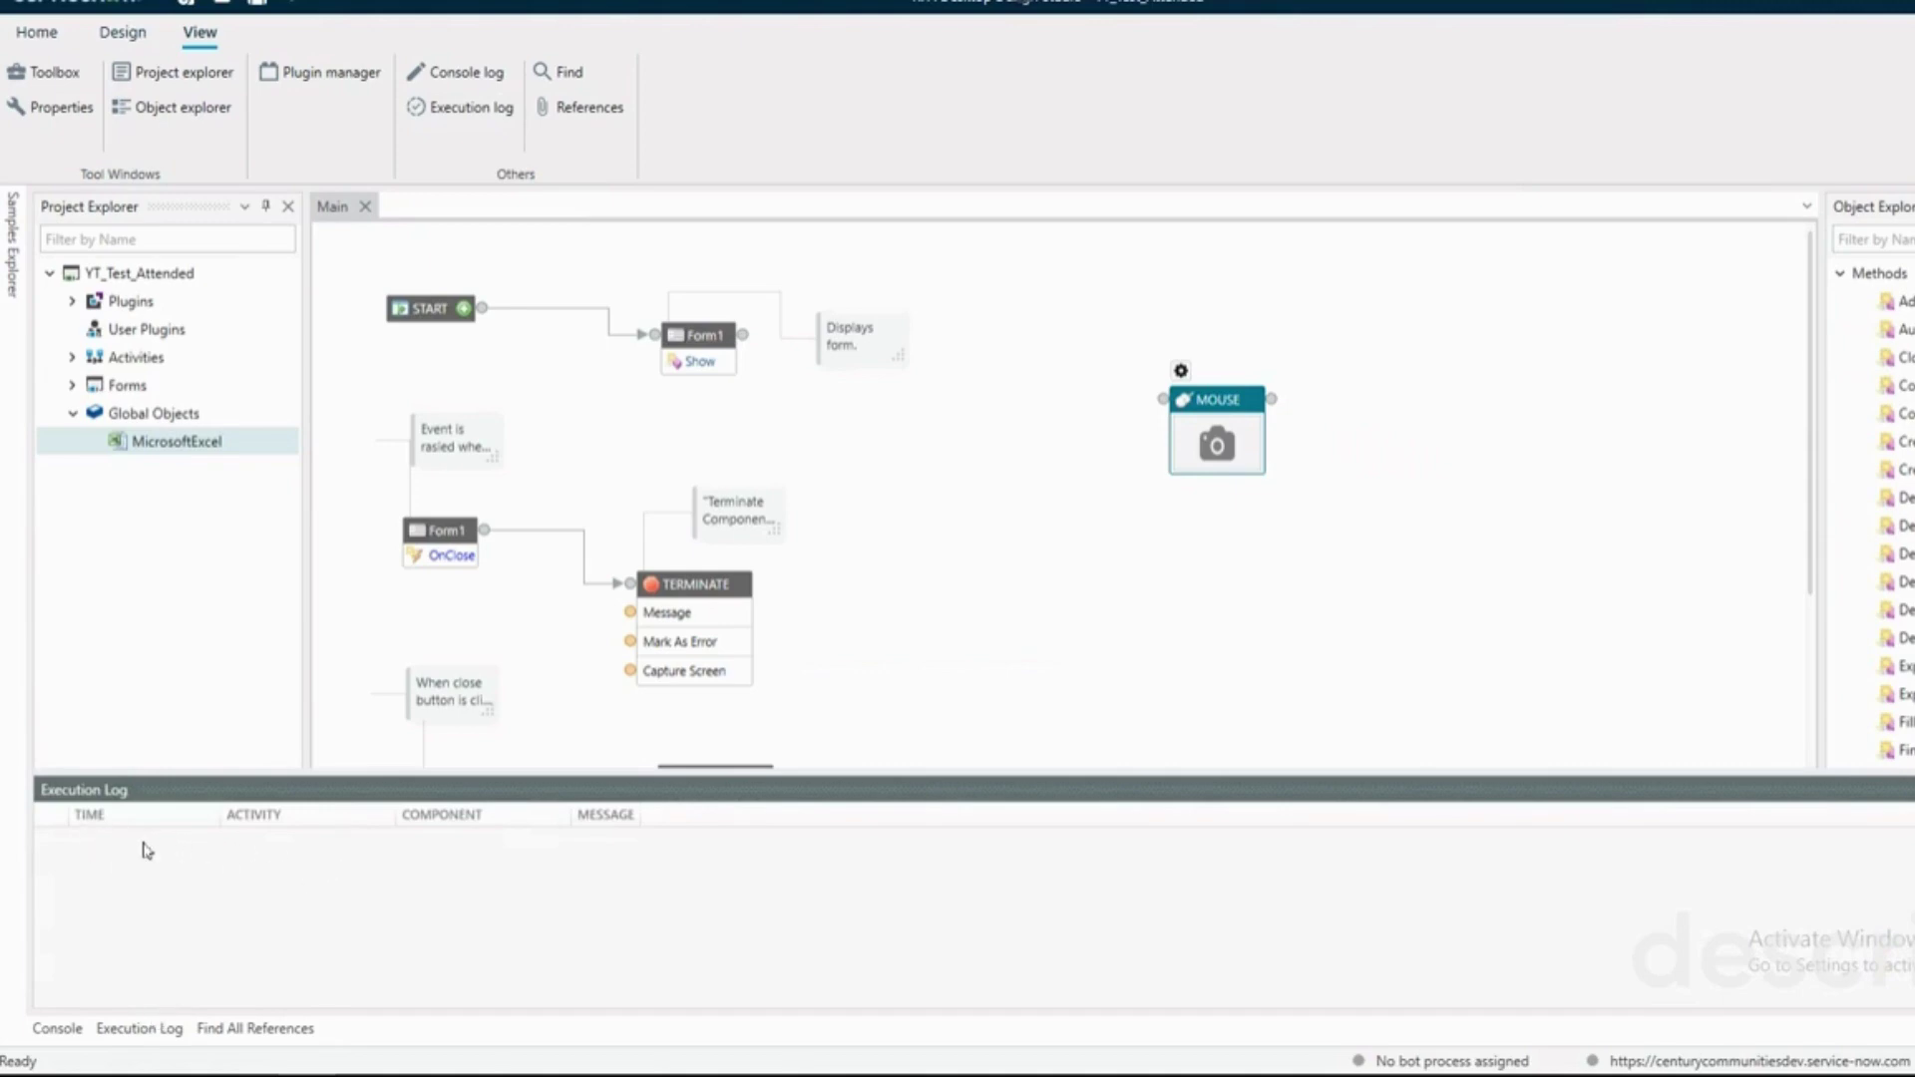
View the search scopes offered for finding a component, and close the Find dialog without searching
{"action": "left_click", "coordinate": [558, 74]}
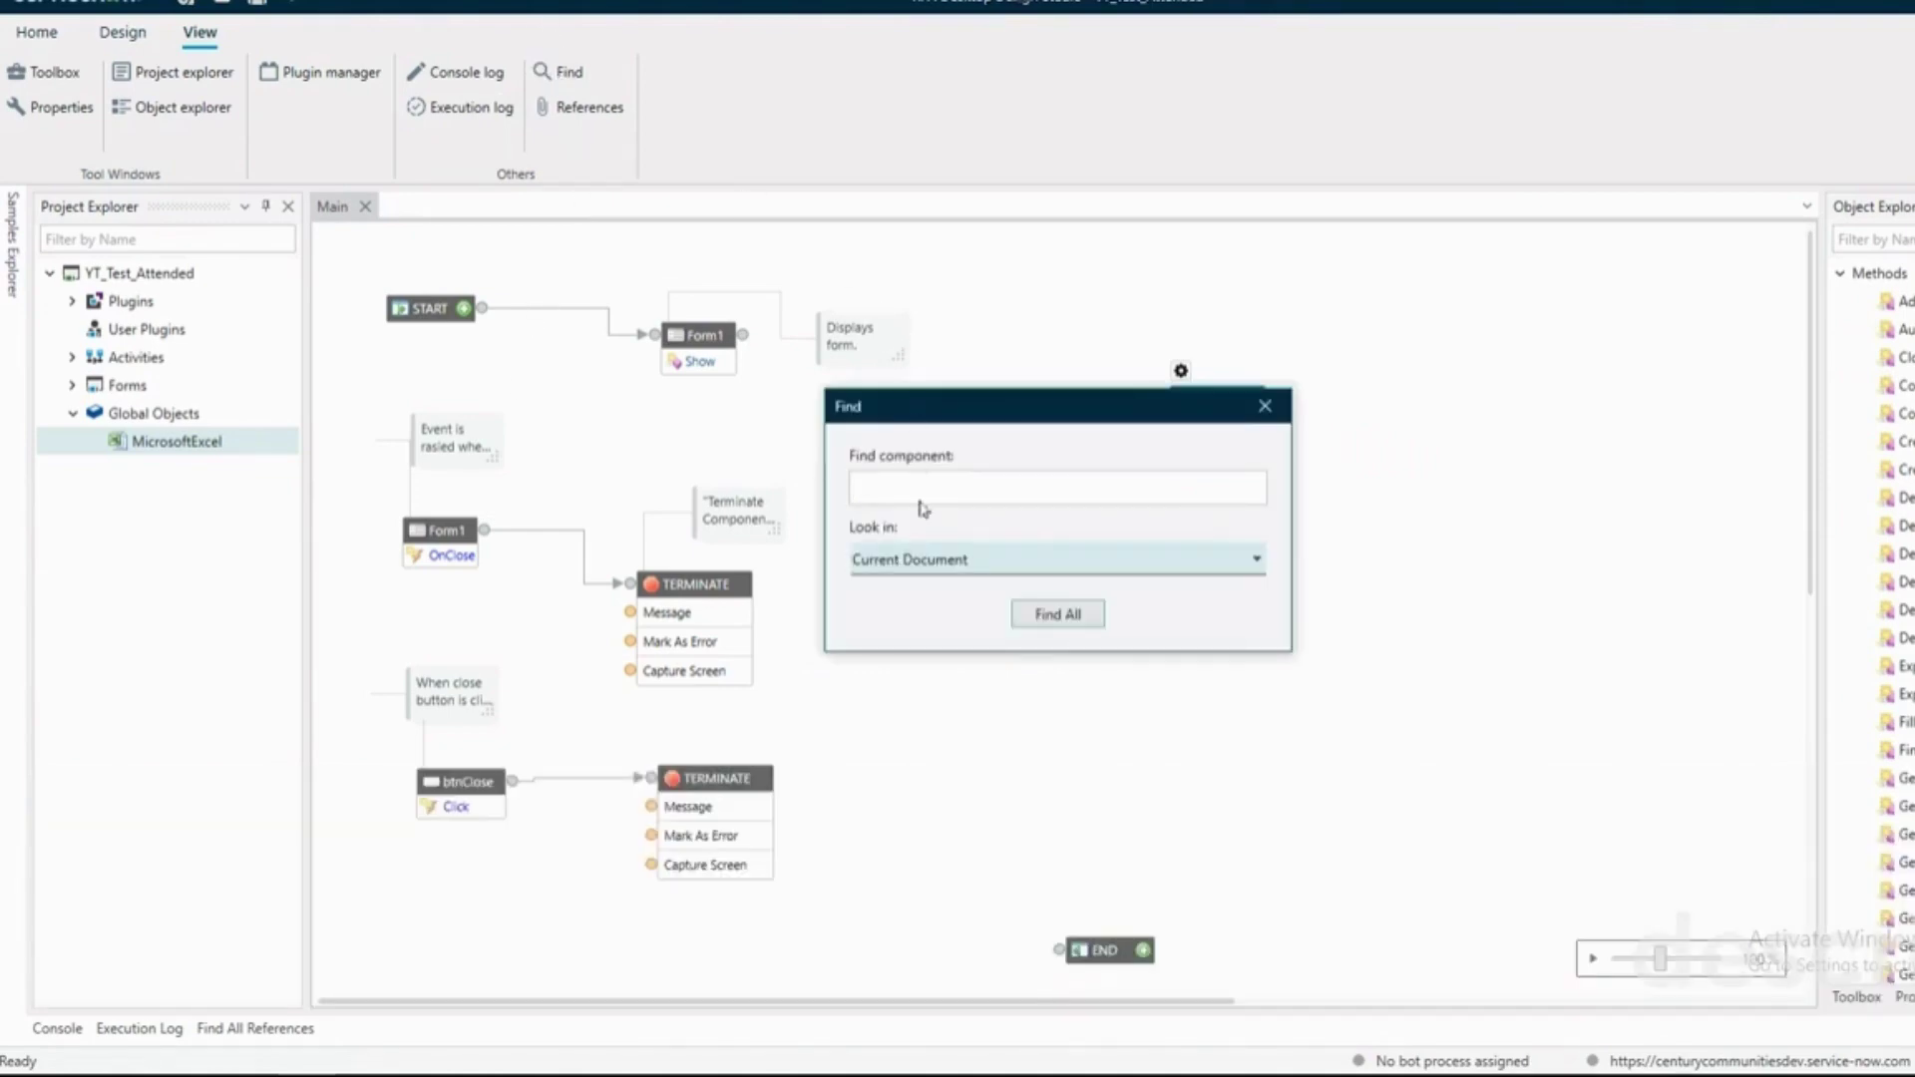
{"action": "left_click", "coordinate": [926, 562]}
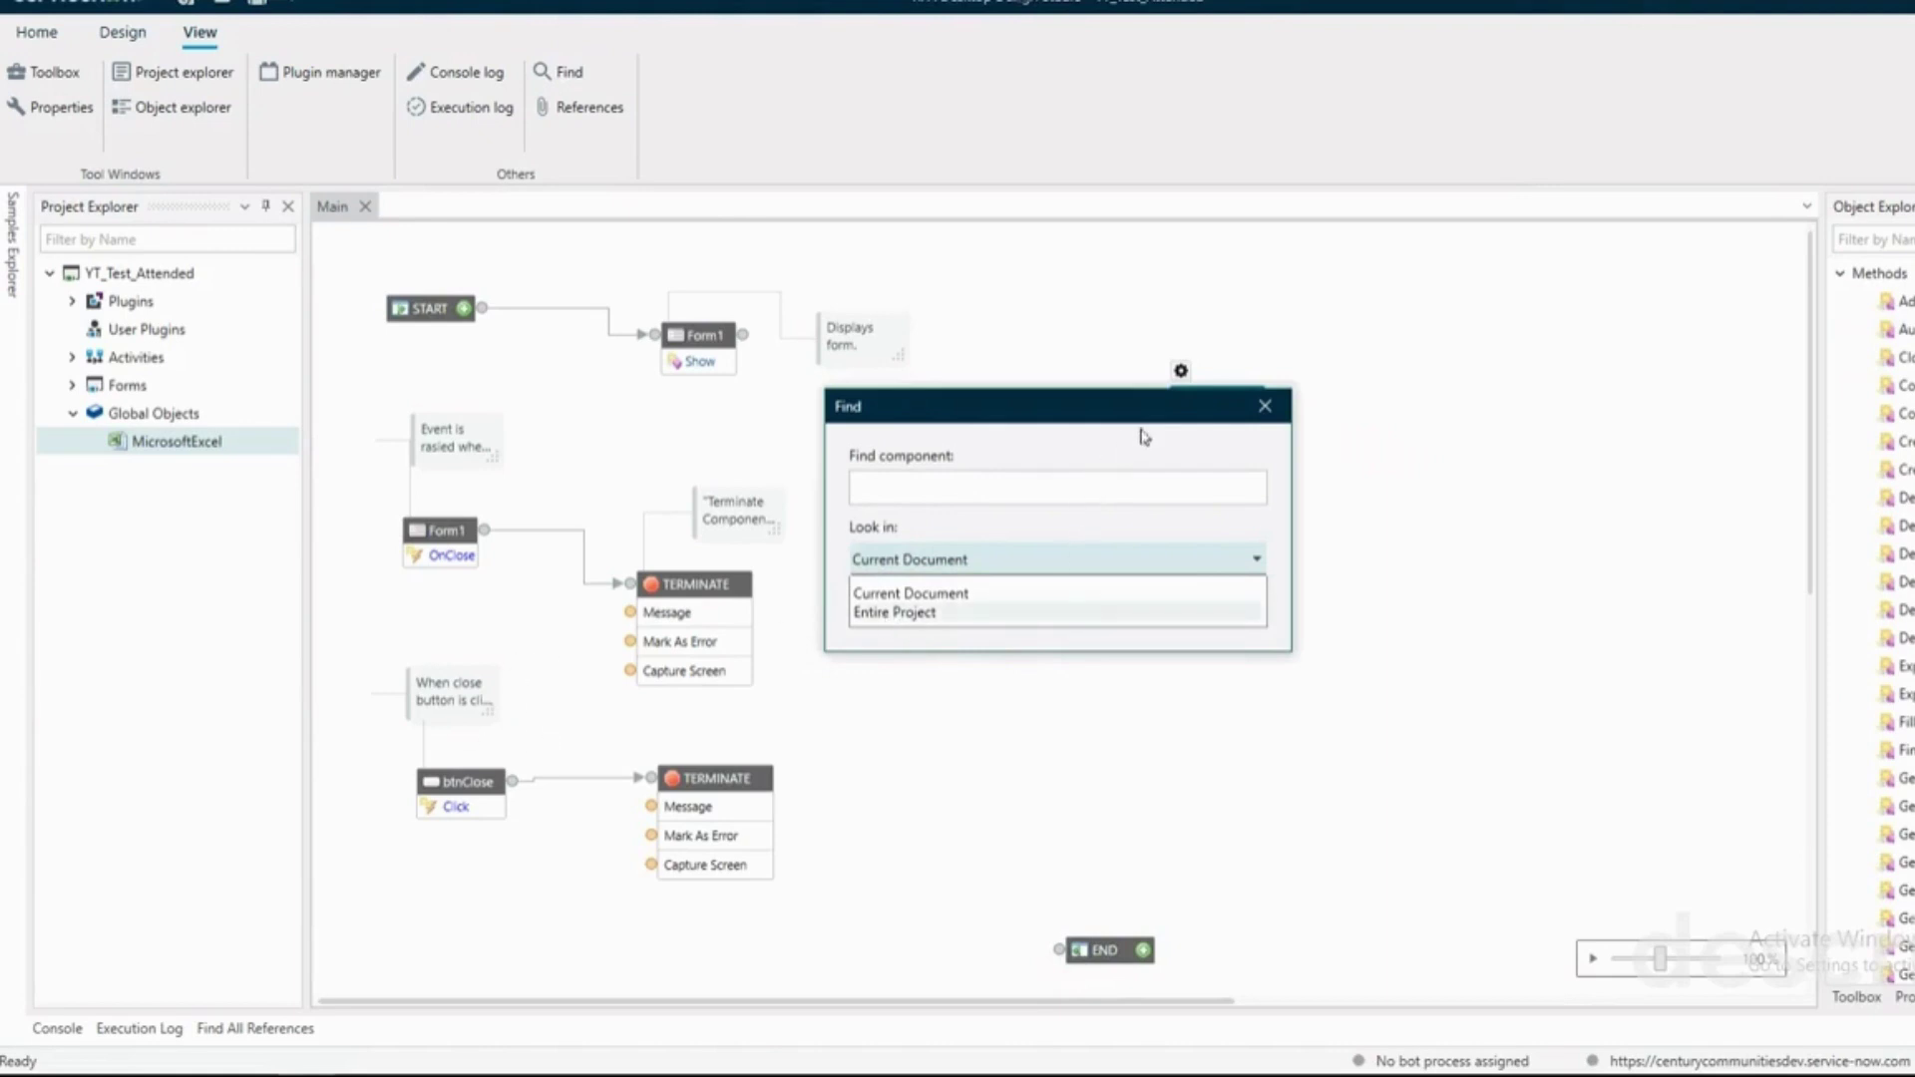
{"action": "left_click", "coordinate": [1204, 431]}
View the Find All References results area, close it, and display the console again
{"action": "left_click", "coordinate": [597, 128]}
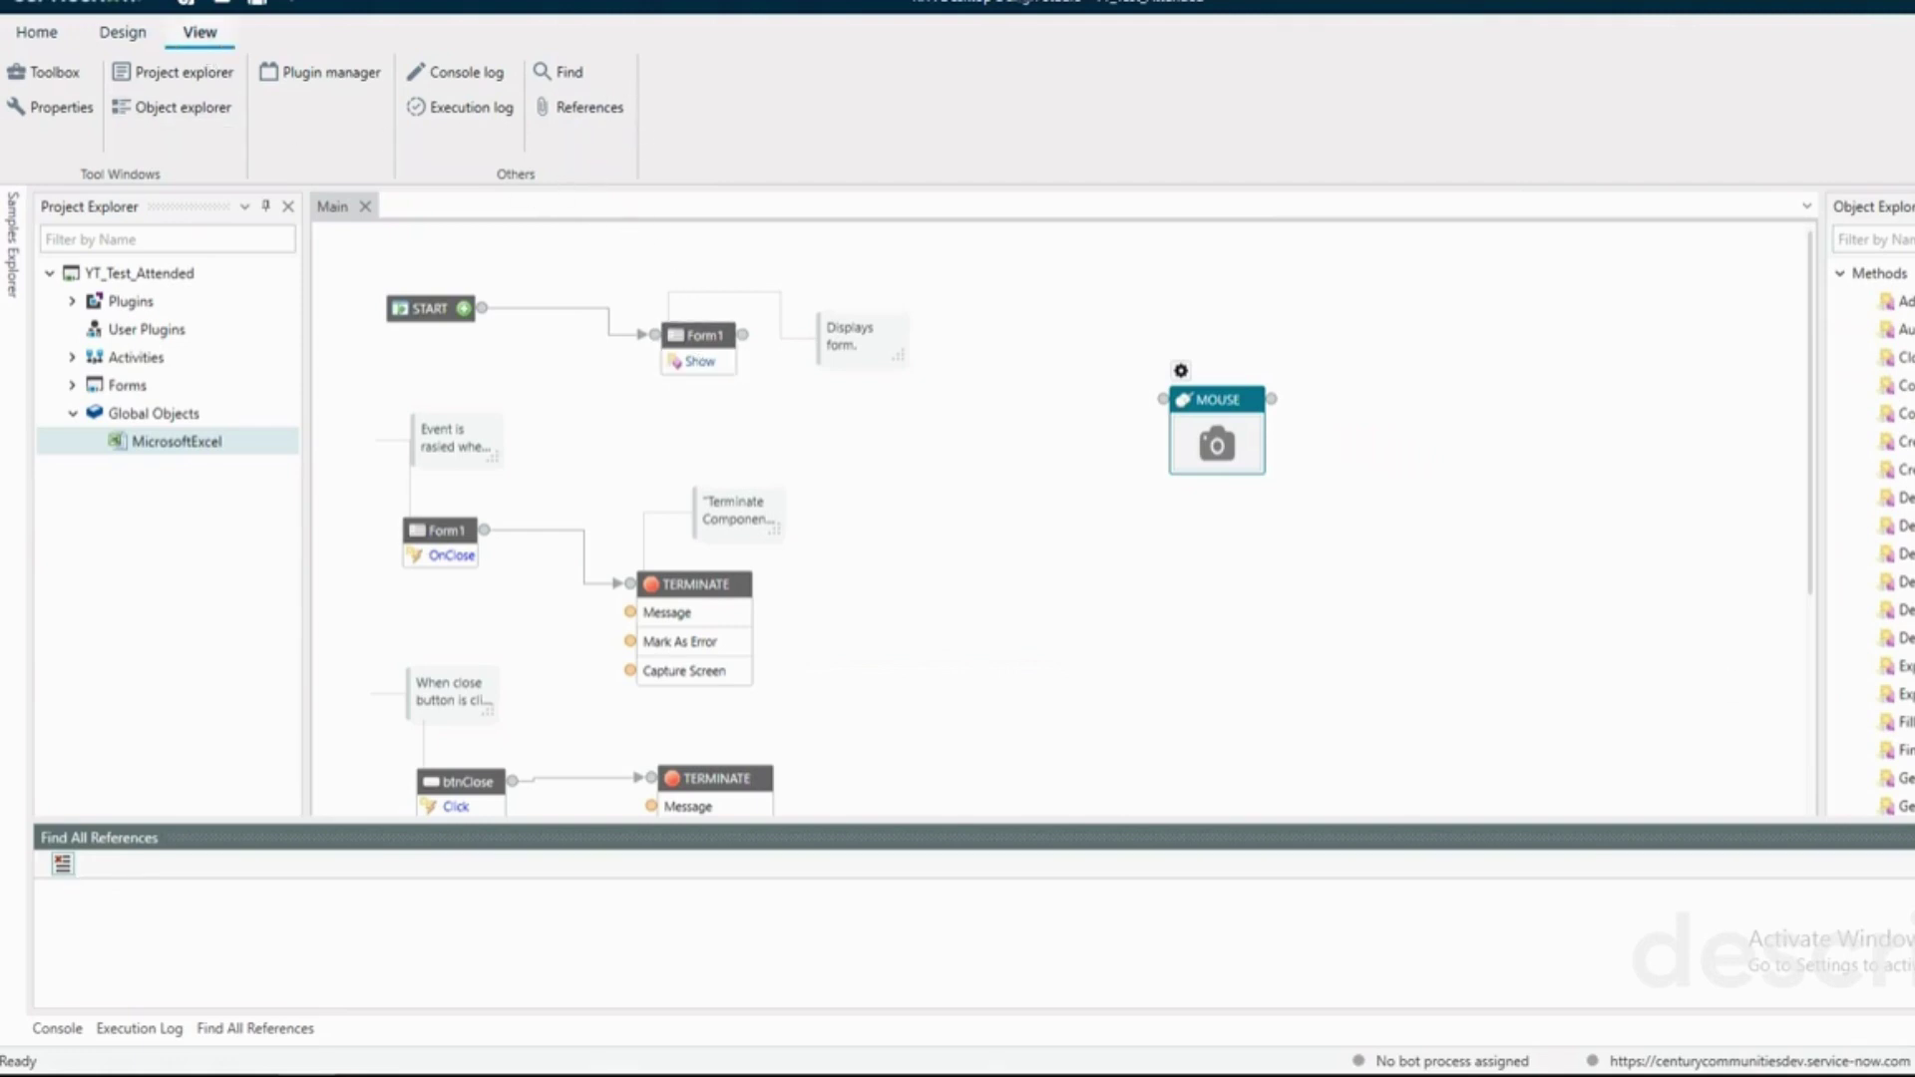
{"action": "left_click", "coordinate": [1903, 837]}
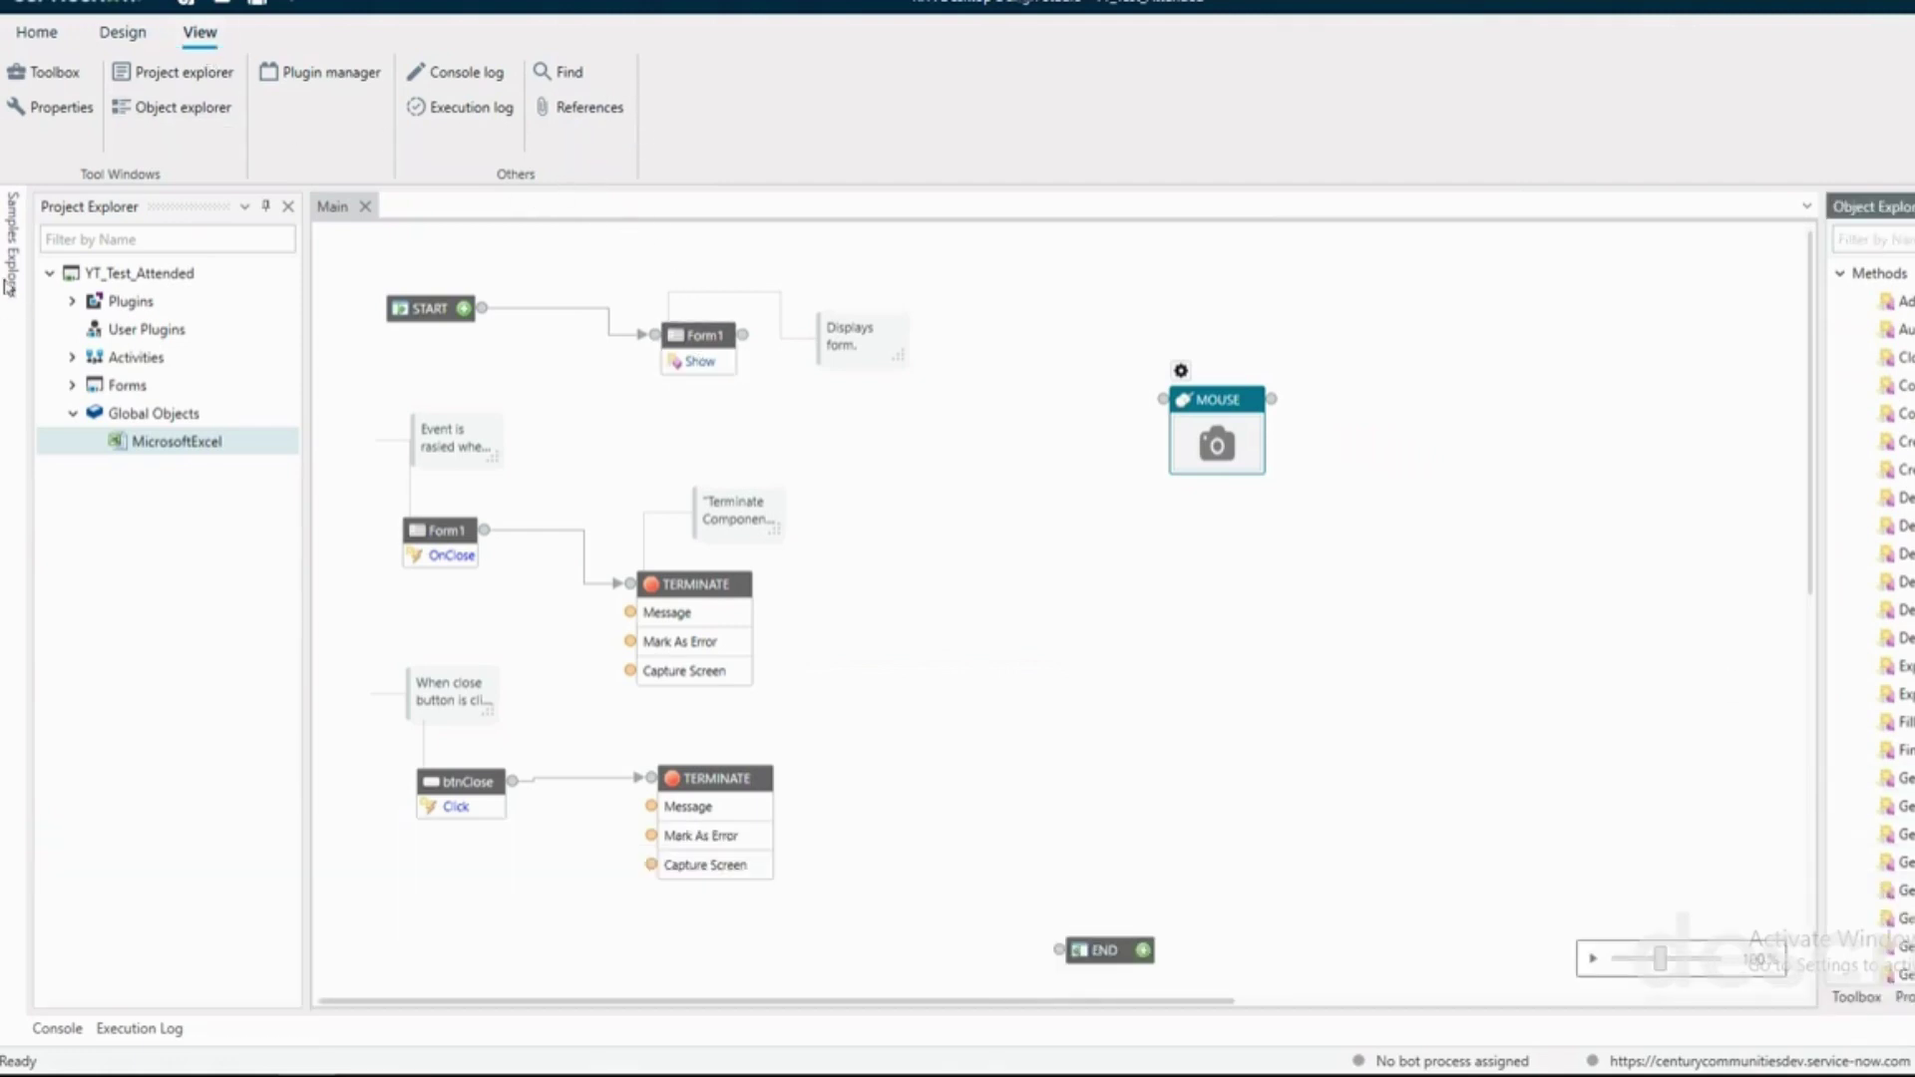
{"action": "left_click", "coordinate": [54, 1028]}
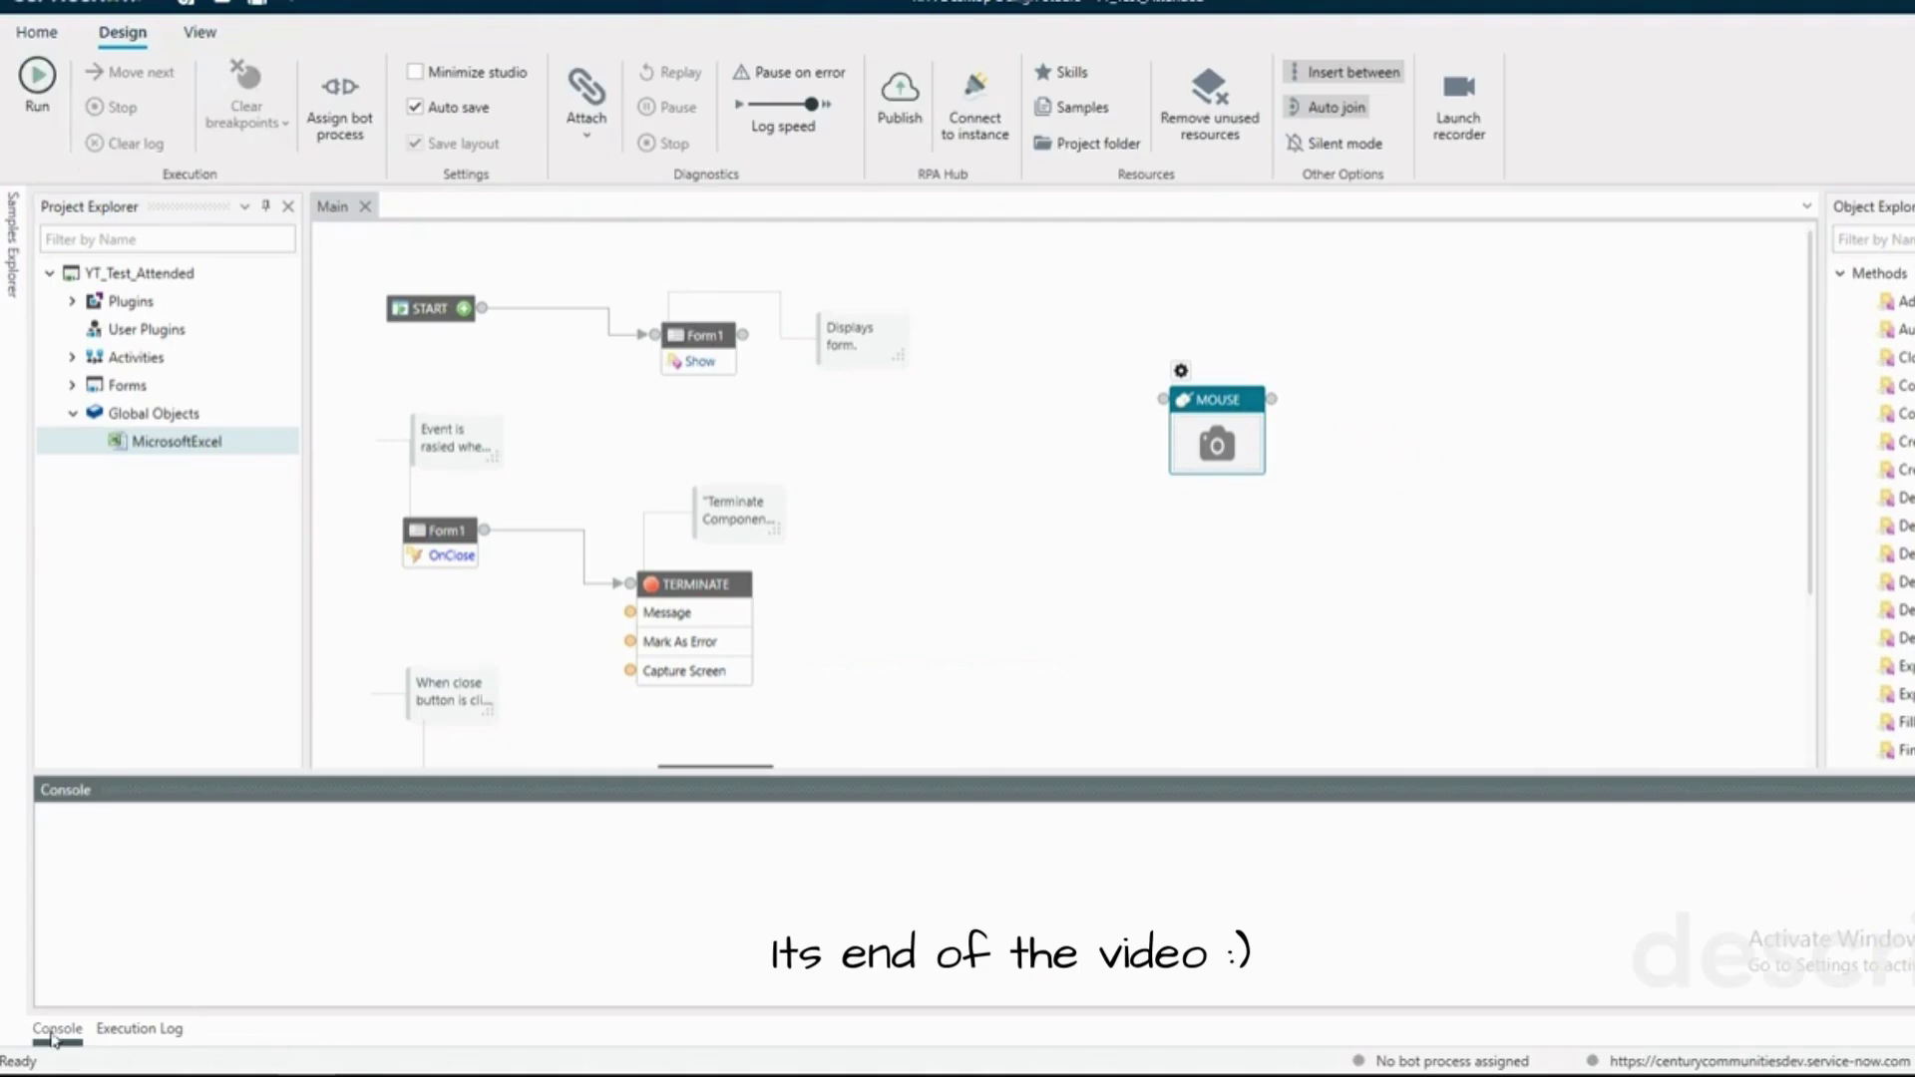